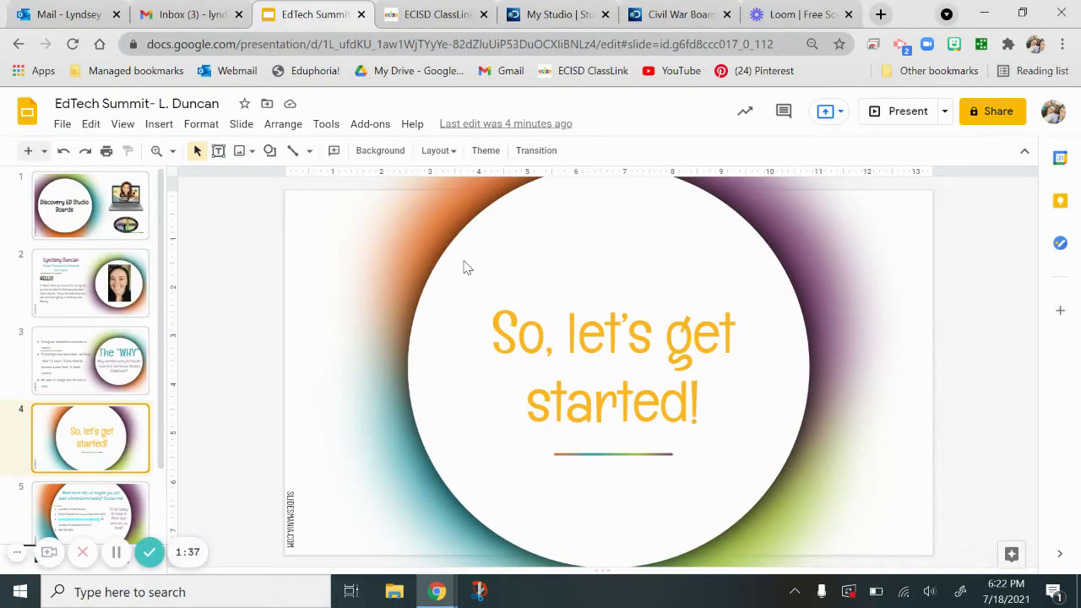
Step: From the ClassLink dashboard, go into Discovery Education Studio's My Studio page
left_click(420, 17)
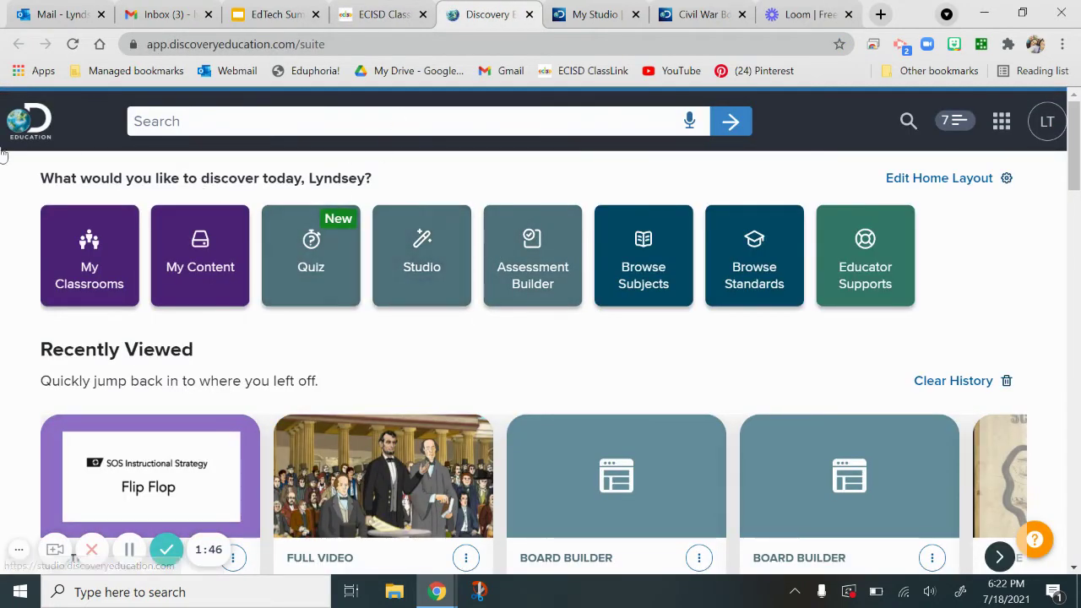
left_click(423, 259)
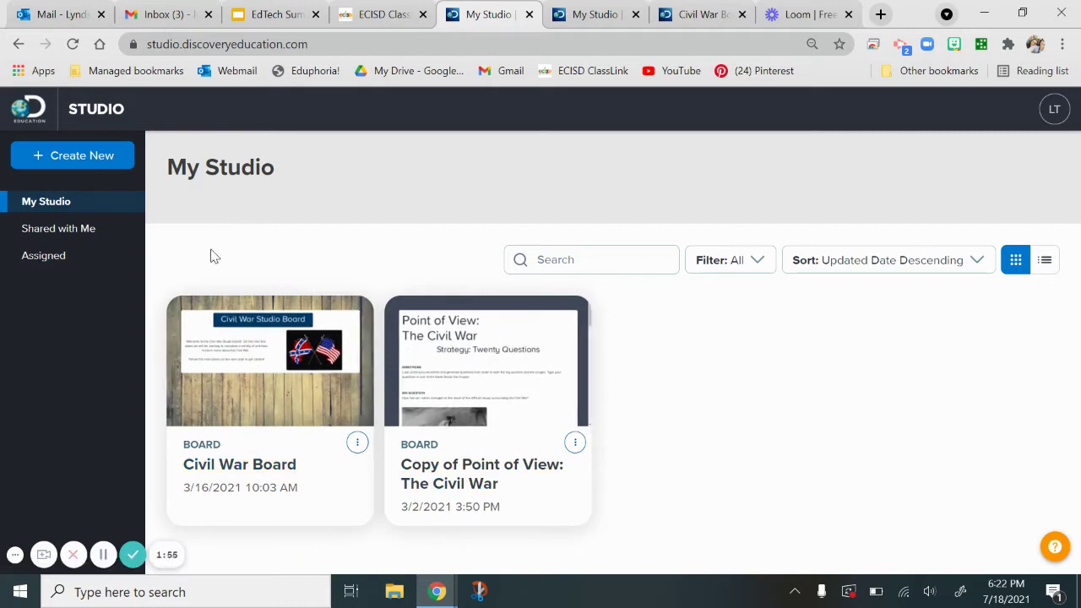
Step: Open the Civil War Board and flip through its pages 2 to 5
left_click(264, 359)
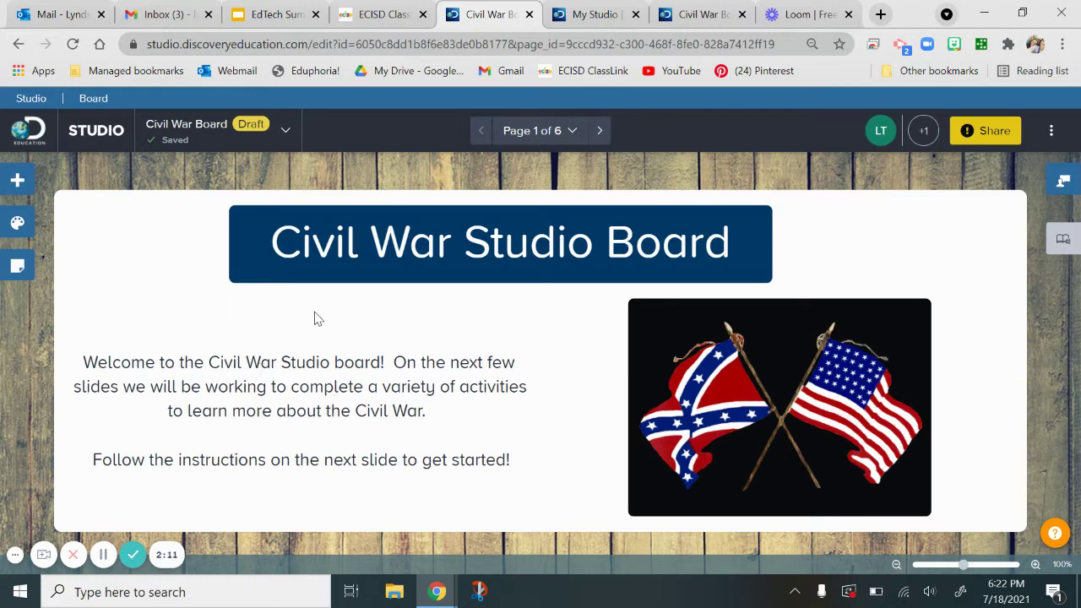
left_click(545, 133)
left_click(229, 281)
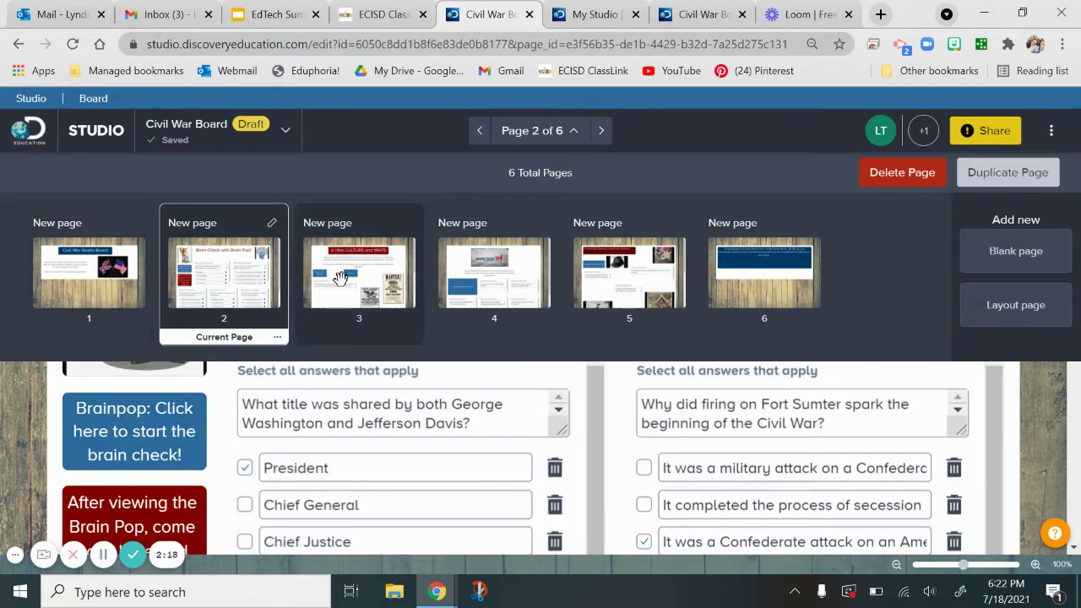
left_click(340, 279)
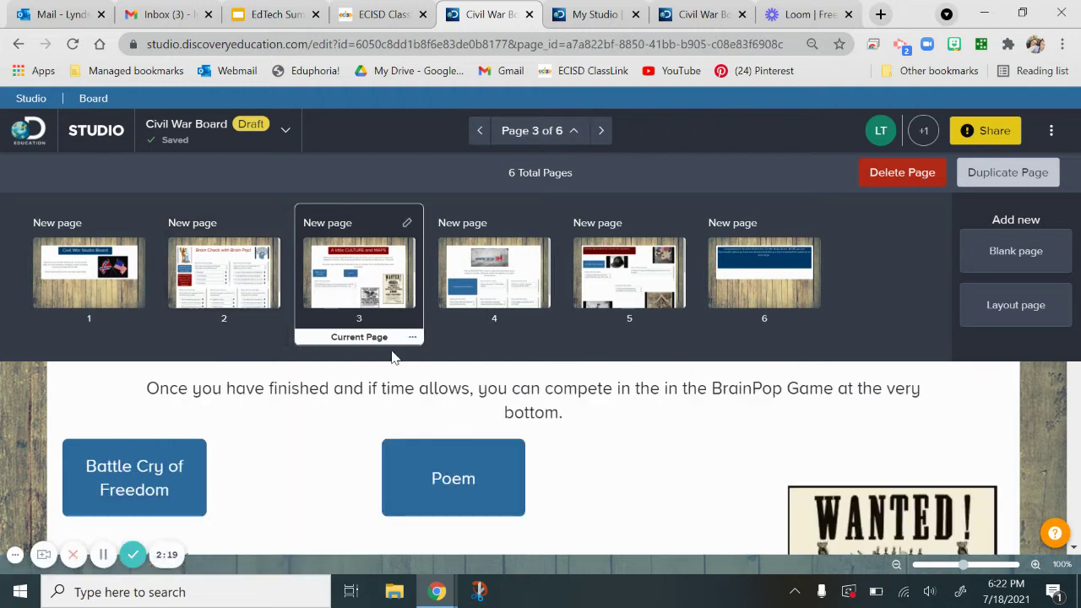
left_click(511, 266)
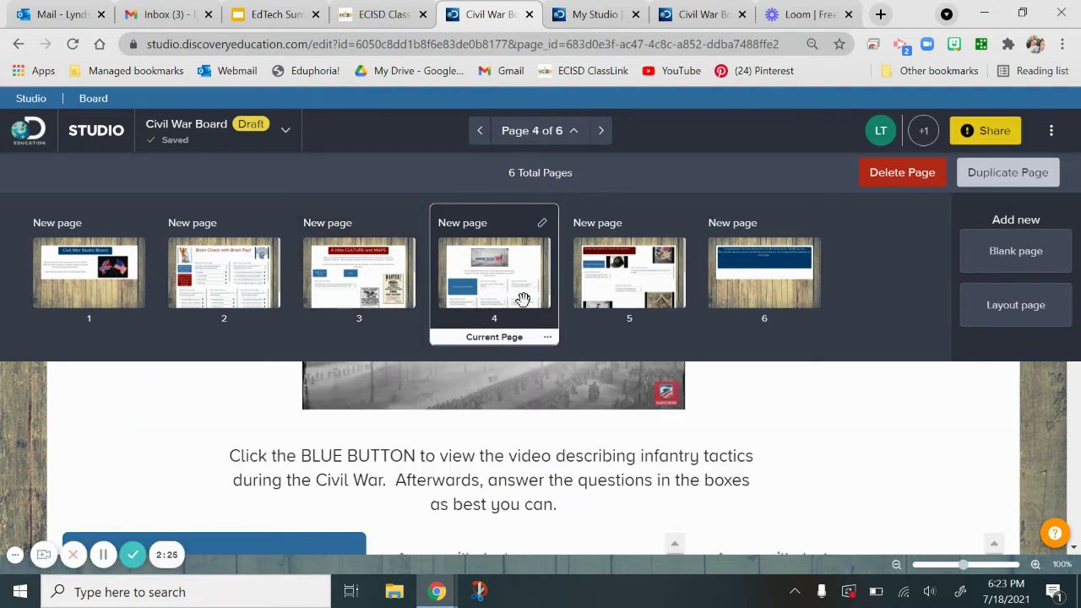
left_click(621, 283)
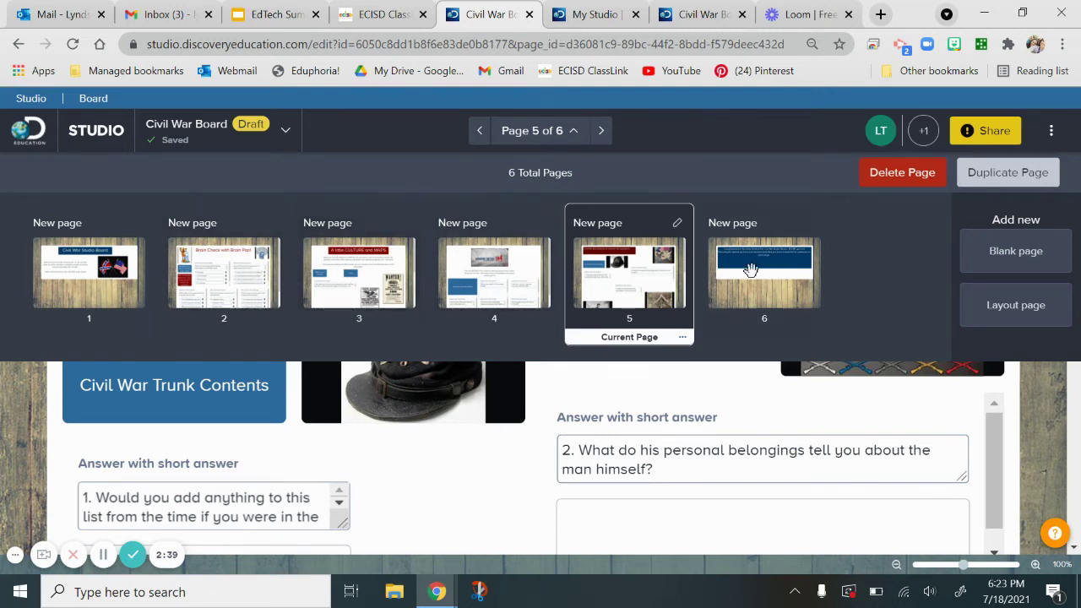
Step: View closing page 6, then return to title page 1 and select its title
left_click(790, 308)
left_click(686, 528)
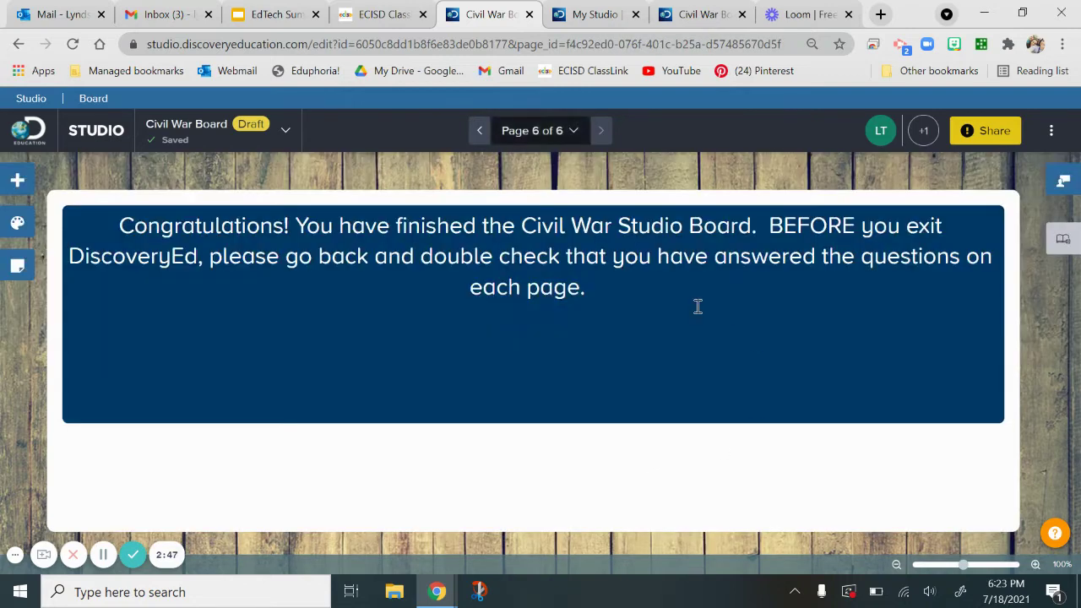
left_click(575, 135)
left_click(82, 295)
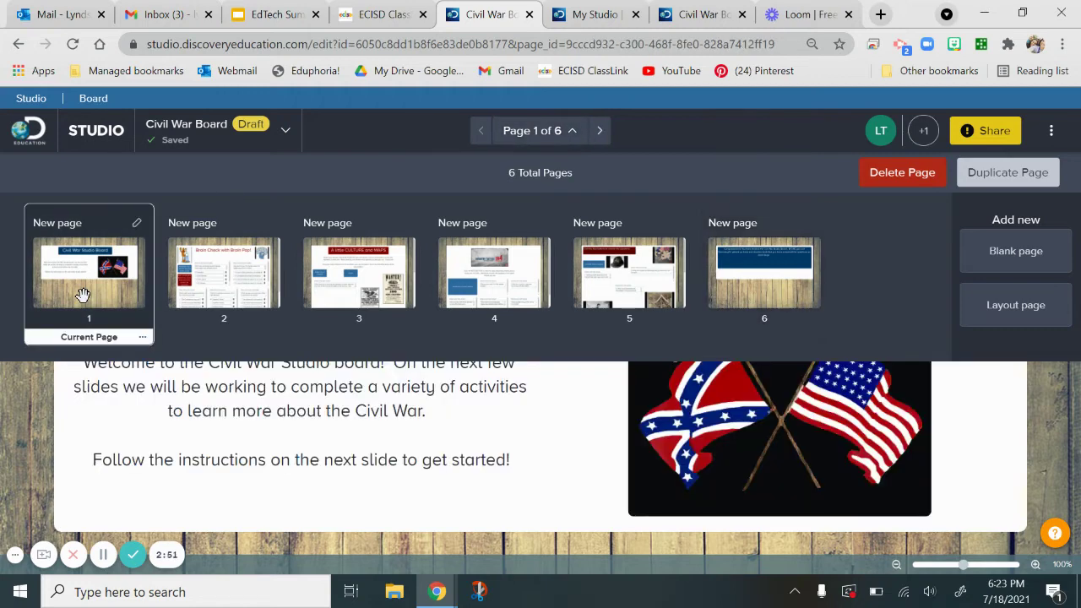
left_click(129, 422)
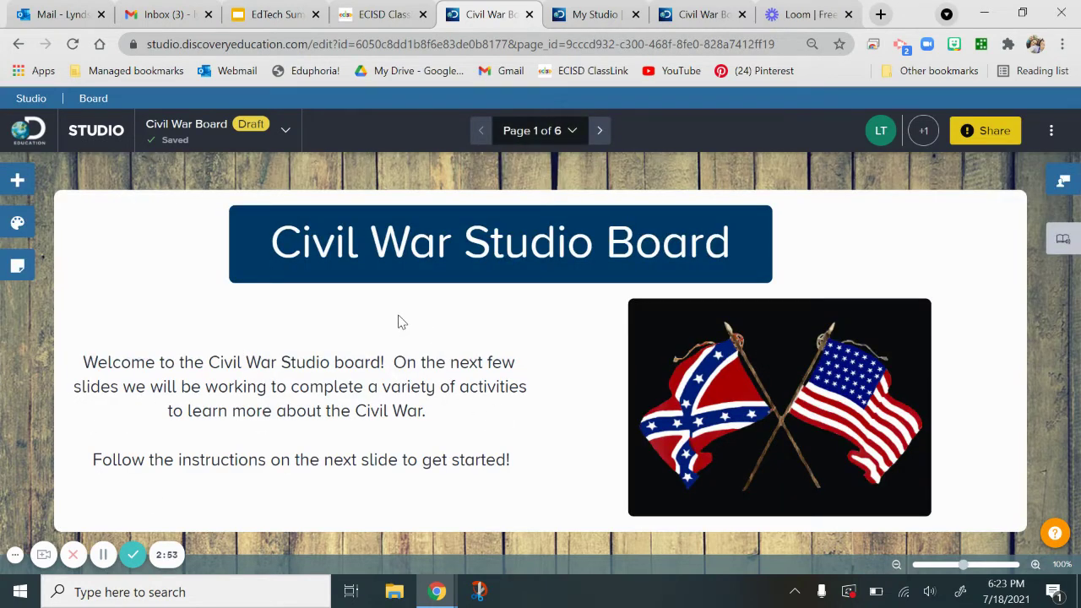
left_click(237, 251)
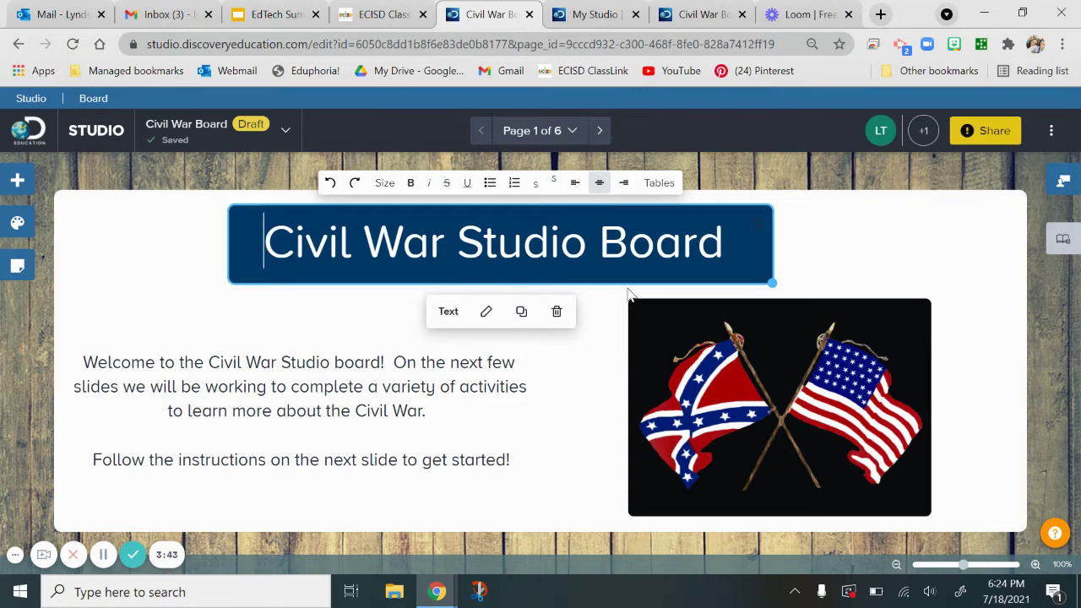
Step: Switch the board to page 2, Brain Check with Brain Pop!
left_click(572, 135)
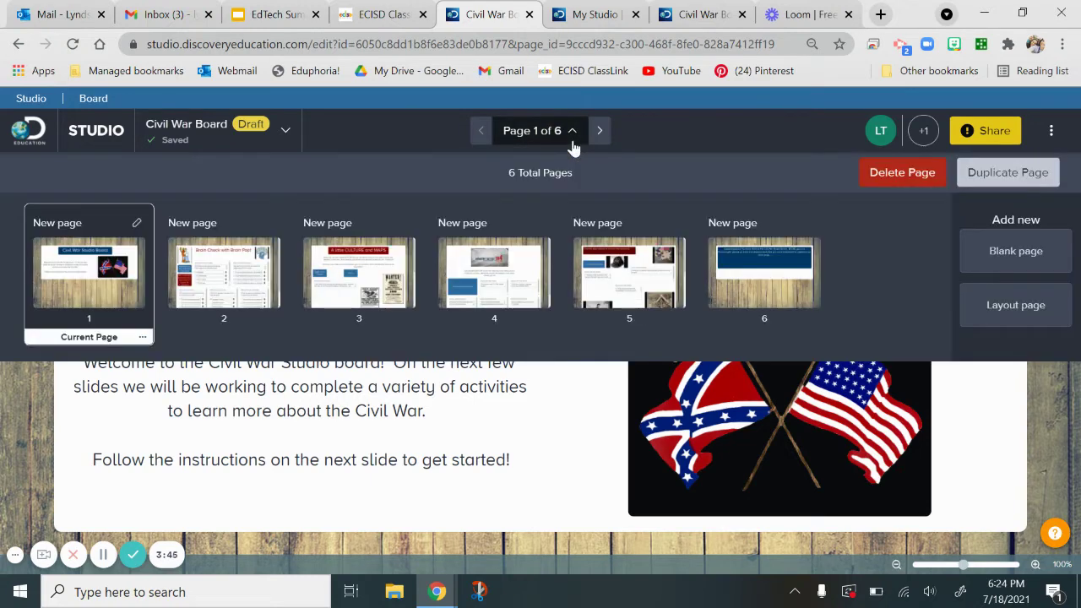
left_click(243, 288)
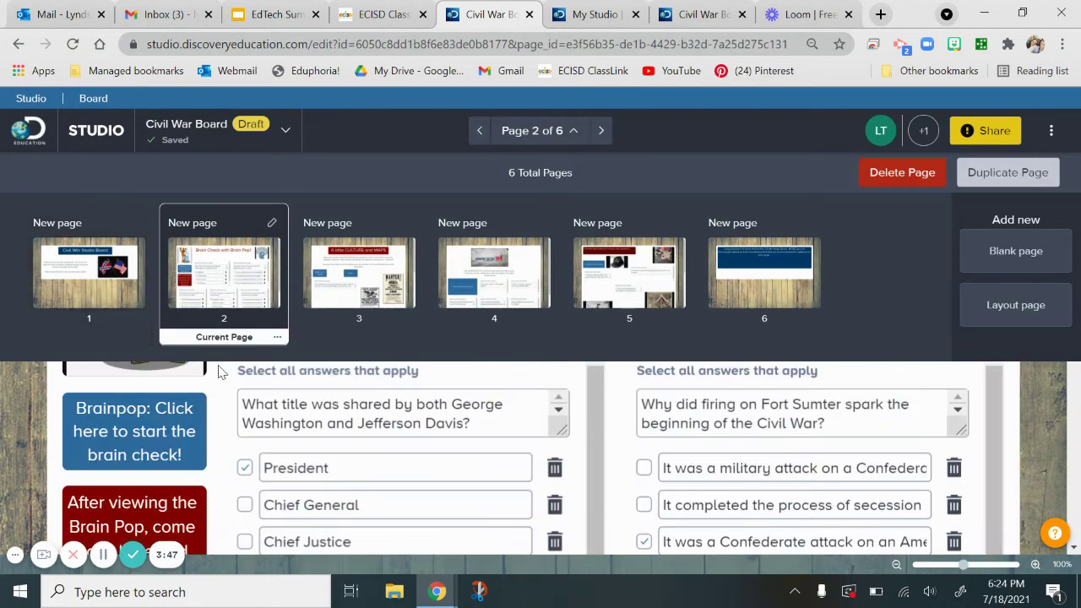
left_click(25, 382)
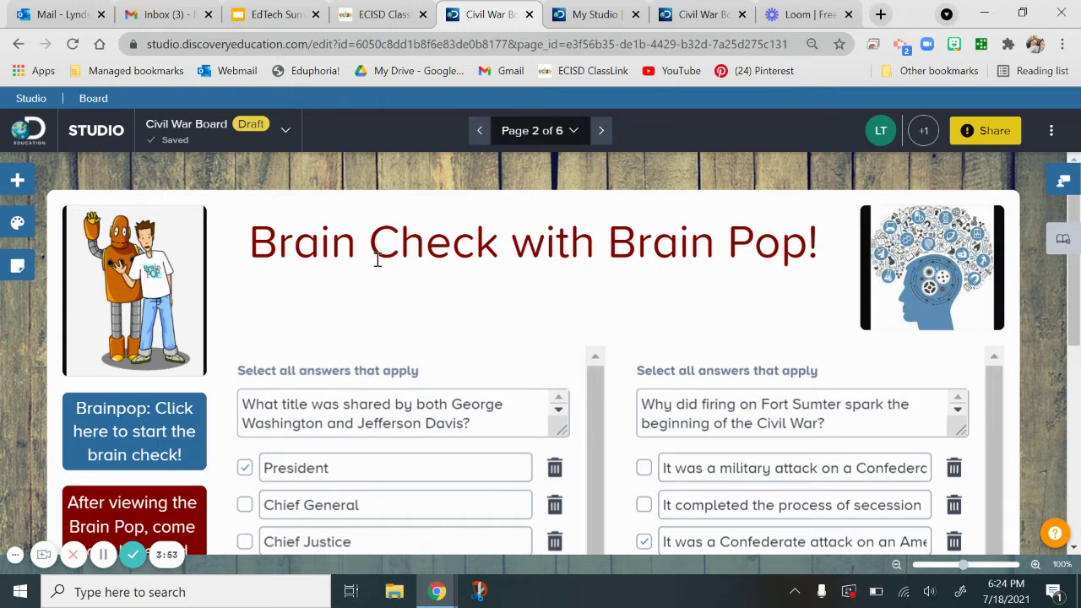
Step: Scroll through the multiple-choice question cards and select the Brainpop link button
scroll(576, 369, "down", 1)
scroll(629, 355, "down", 4)
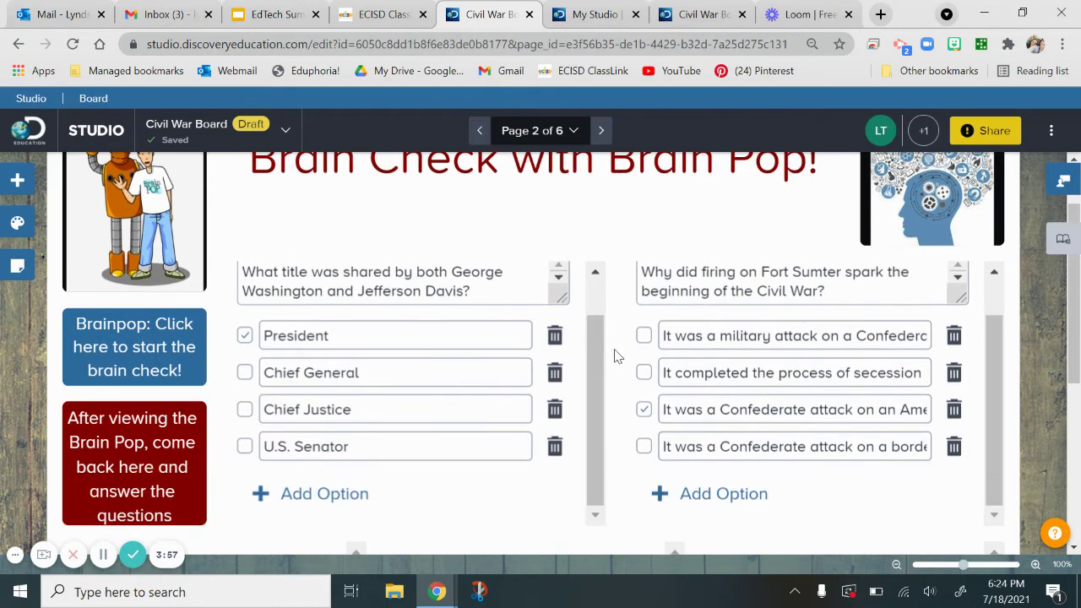
scroll(627, 351, "down", 1)
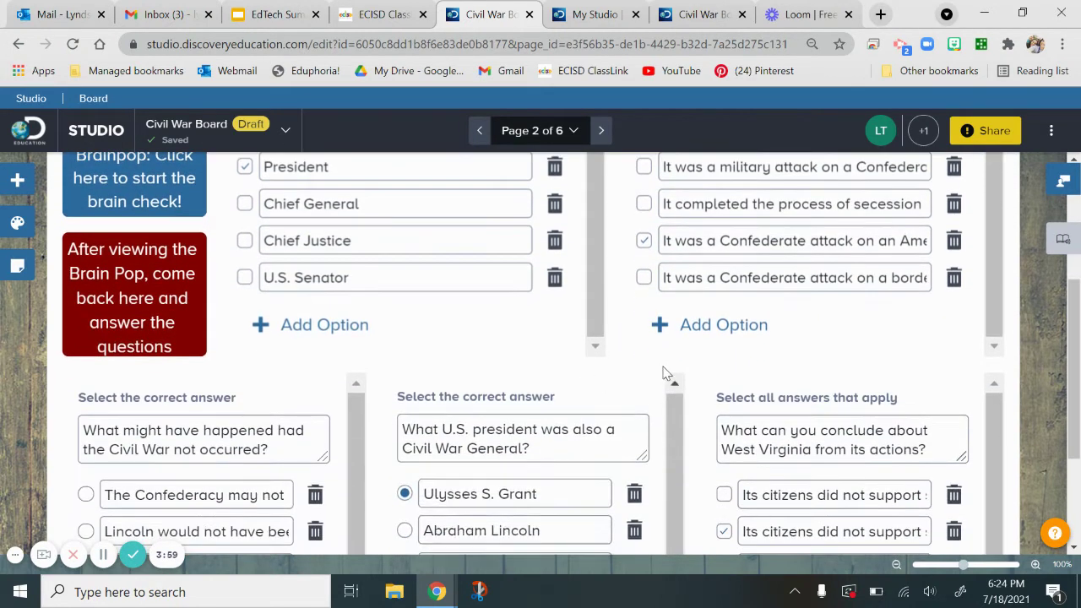
scroll(692, 379, "down", 1)
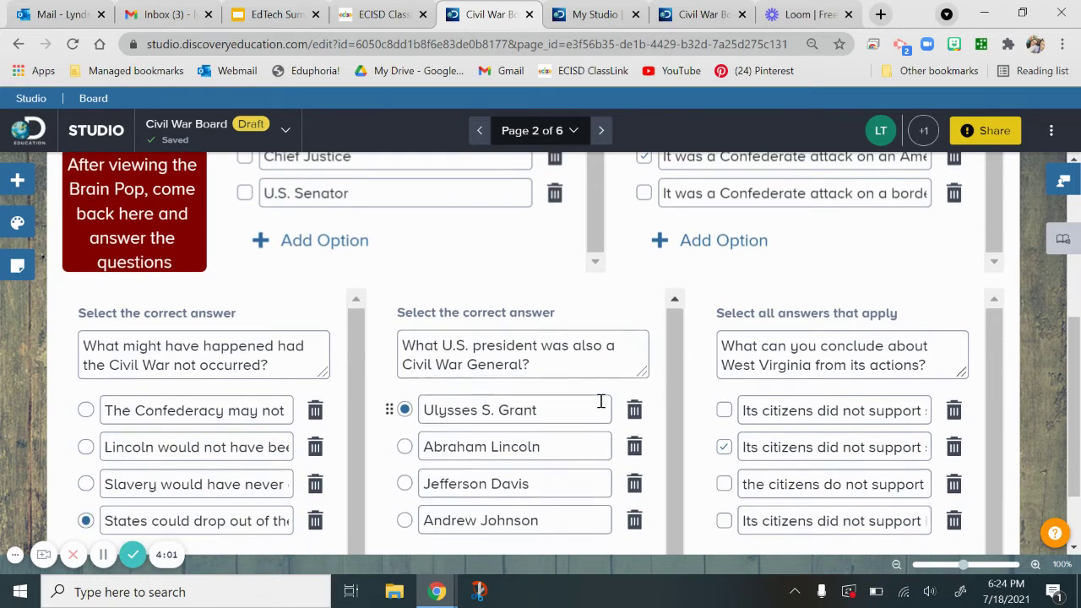
scroll(625, 282, "up", 2)
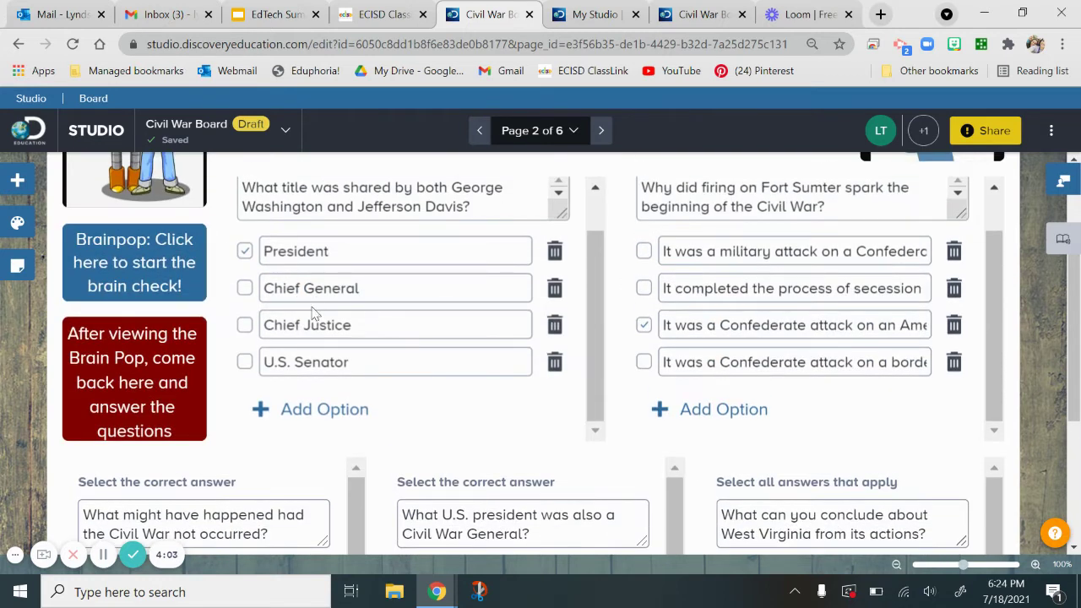
scroll(232, 325, "up", 1)
scroll(639, 172, "up", 2)
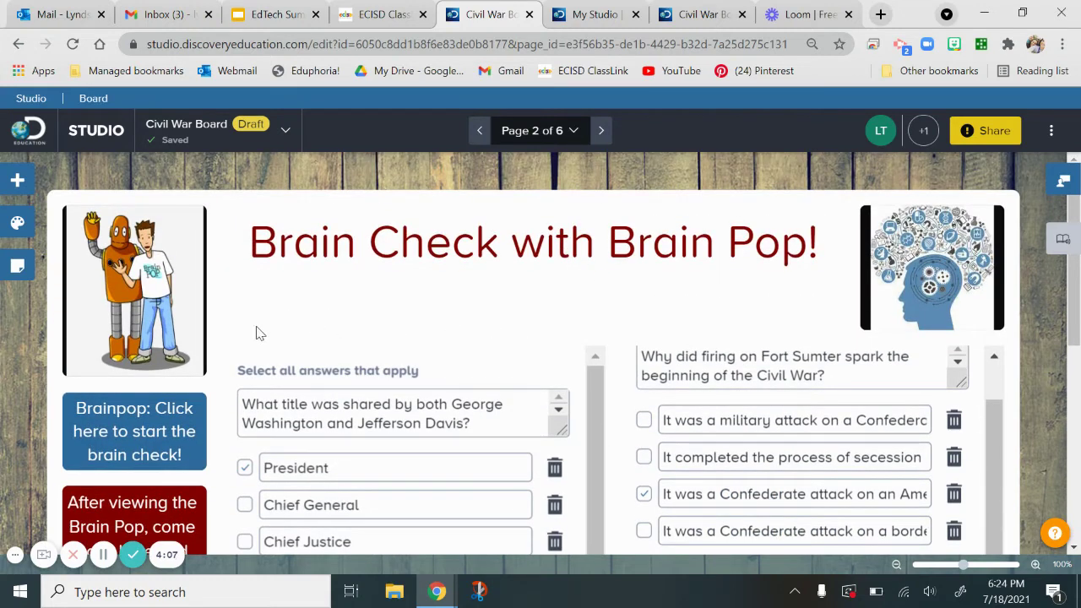
scroll(215, 337, "down", 1)
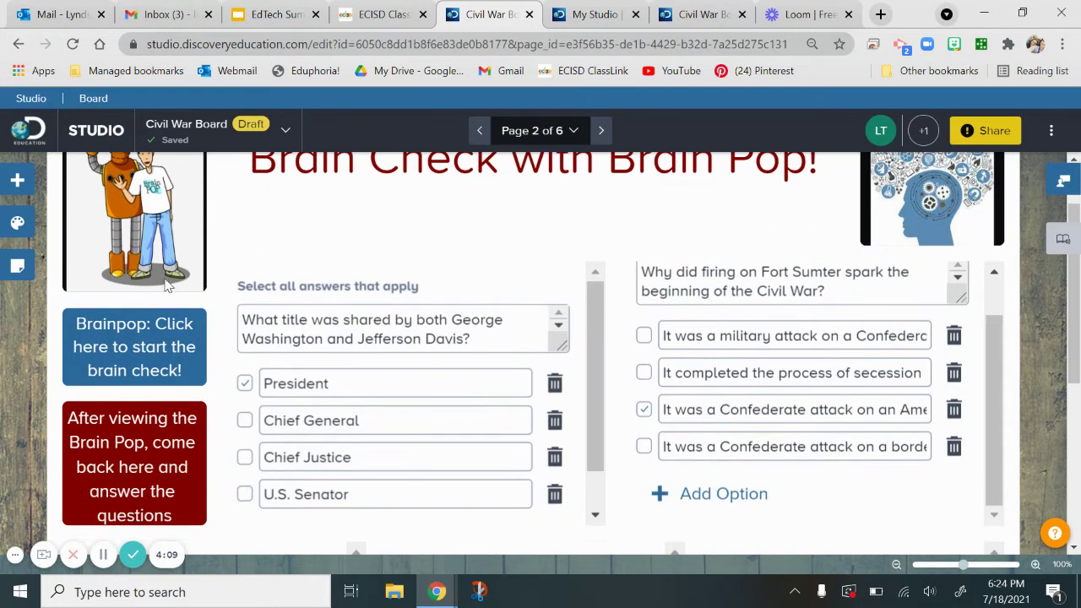
left_click(131, 325)
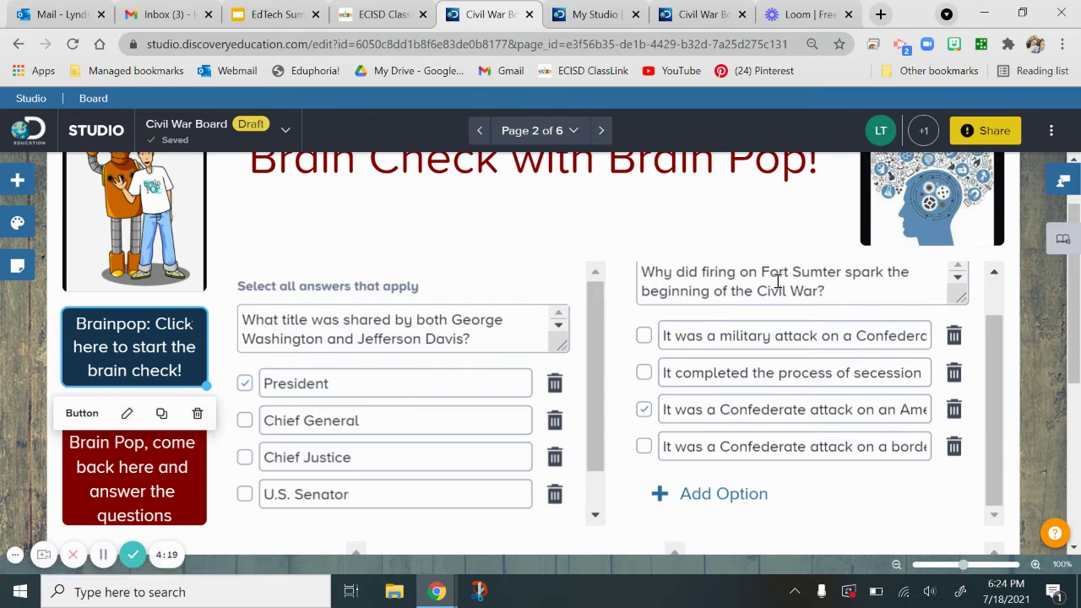
scroll(785, 287, "down", 3)
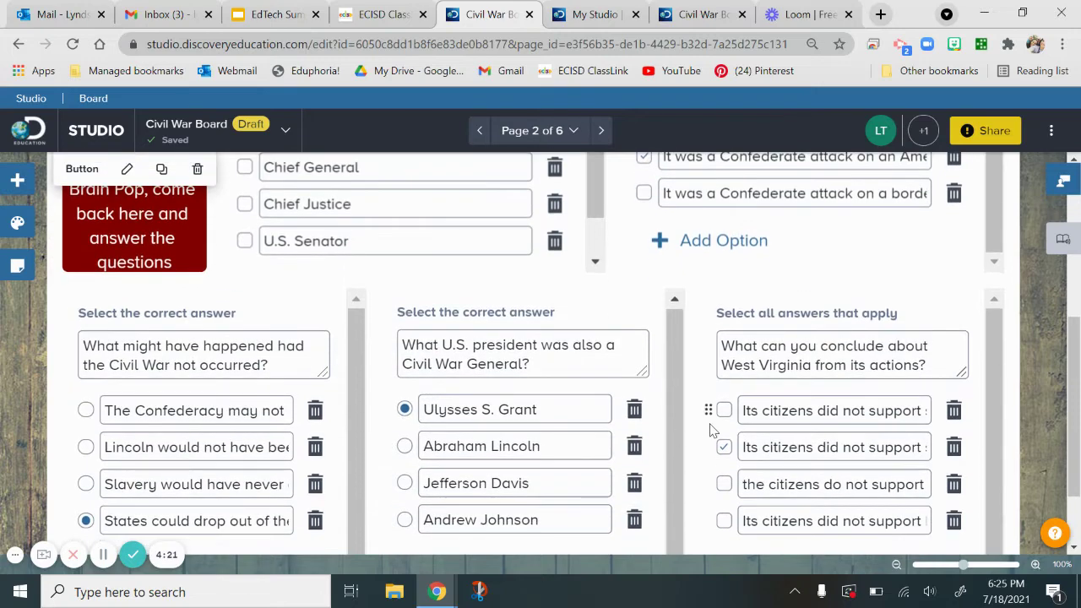
scroll(716, 419, "up", 4)
scroll(715, 420, "down", 3)
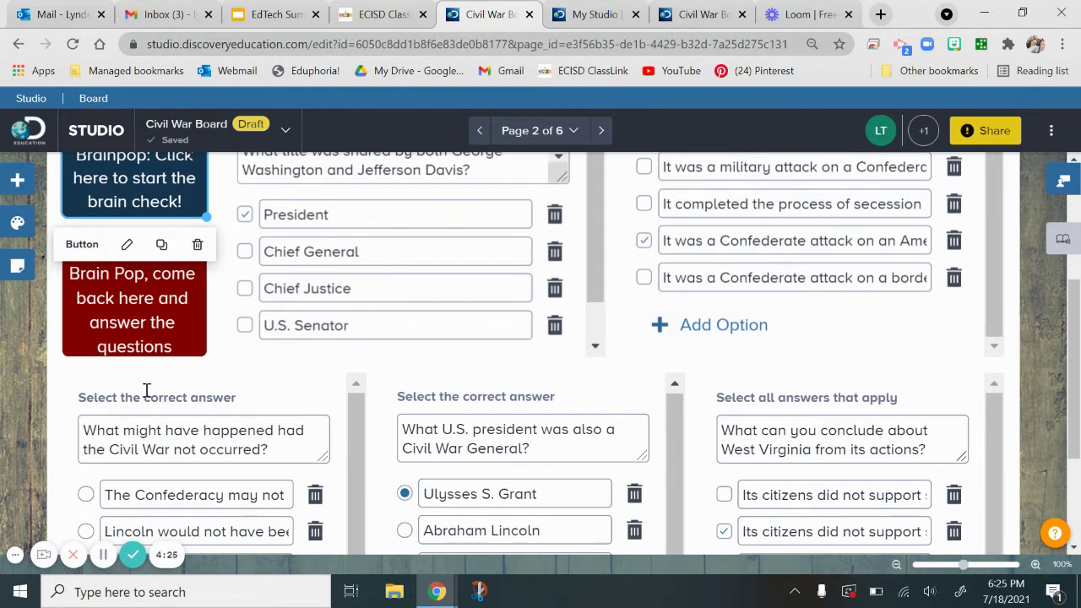
Step: Jump to page 3, A little CULTURE and MAPS, scroll its Anaconda plan questions, then show page thumbnails
left_click(555, 138)
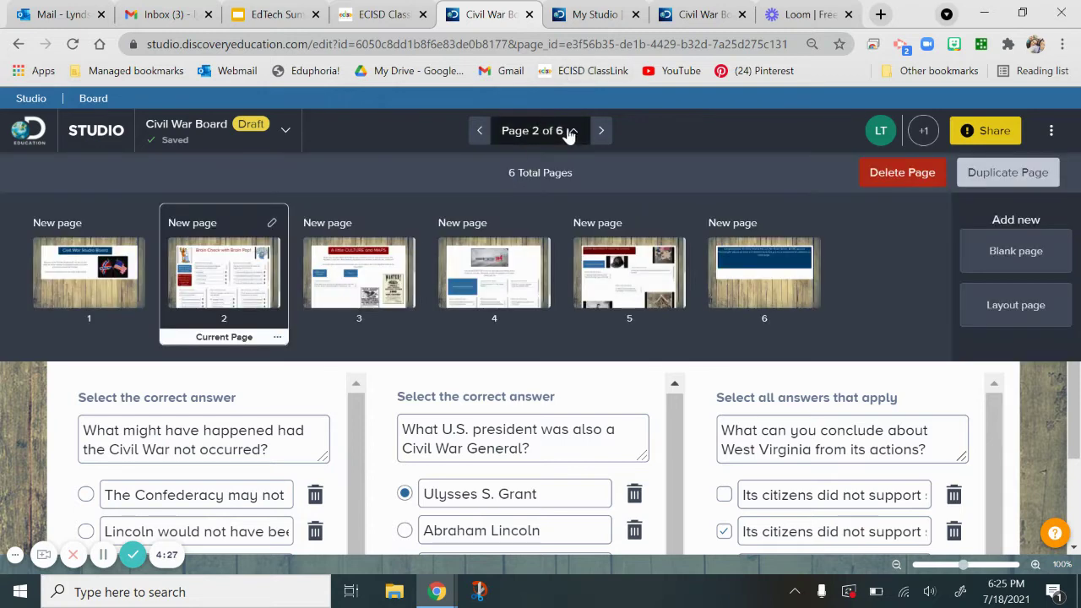
left_click(374, 289)
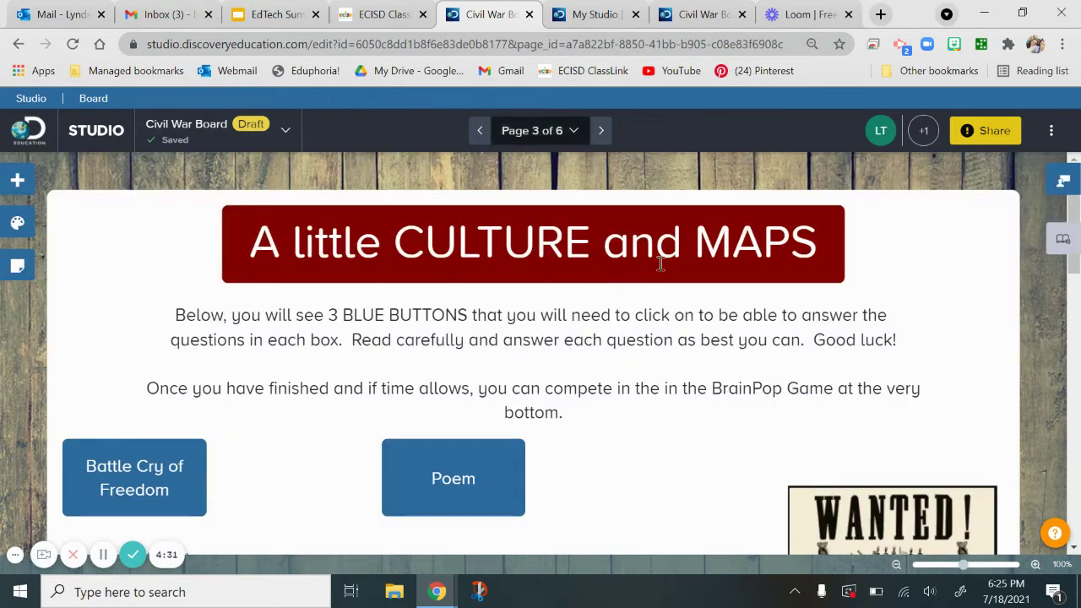
scroll(681, 316, "down", 1)
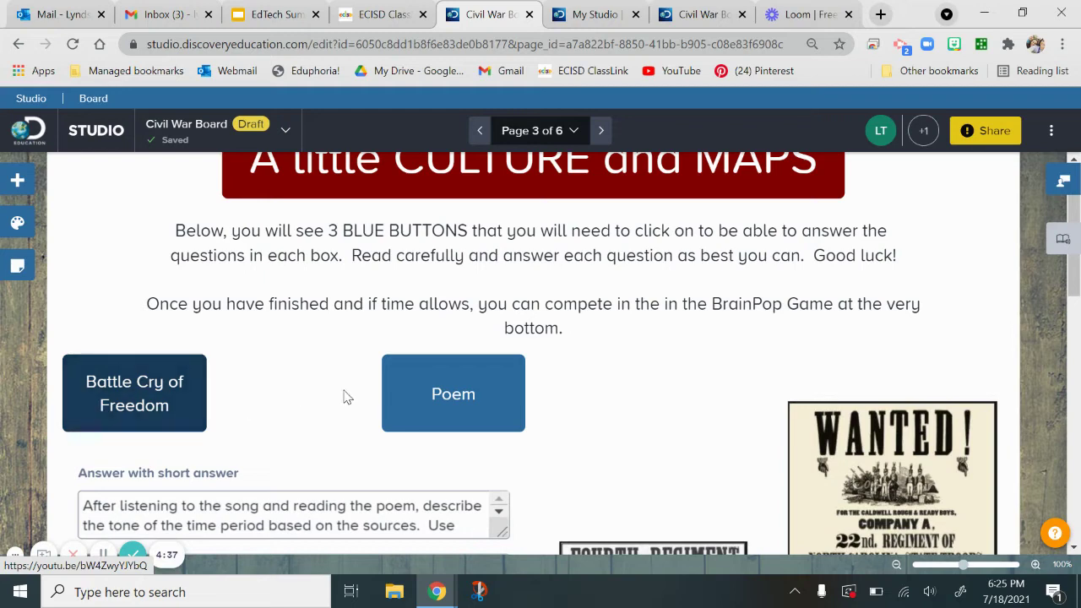
scroll(591, 396, "down", 1)
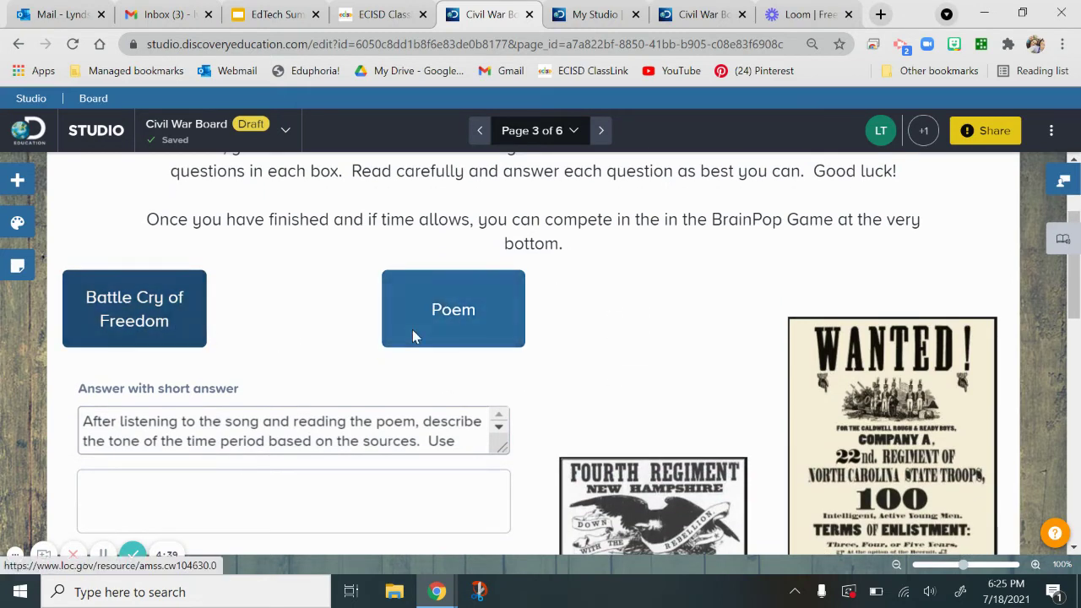
scroll(555, 355, "down", 5)
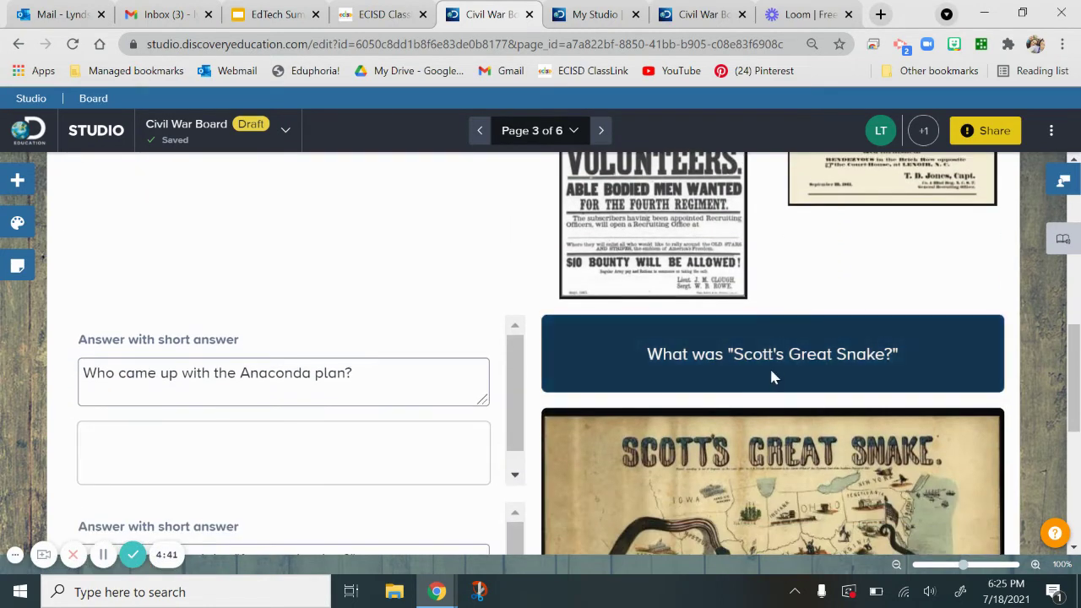
scroll(759, 380, "down", 4)
scroll(897, 446, "down", 1)
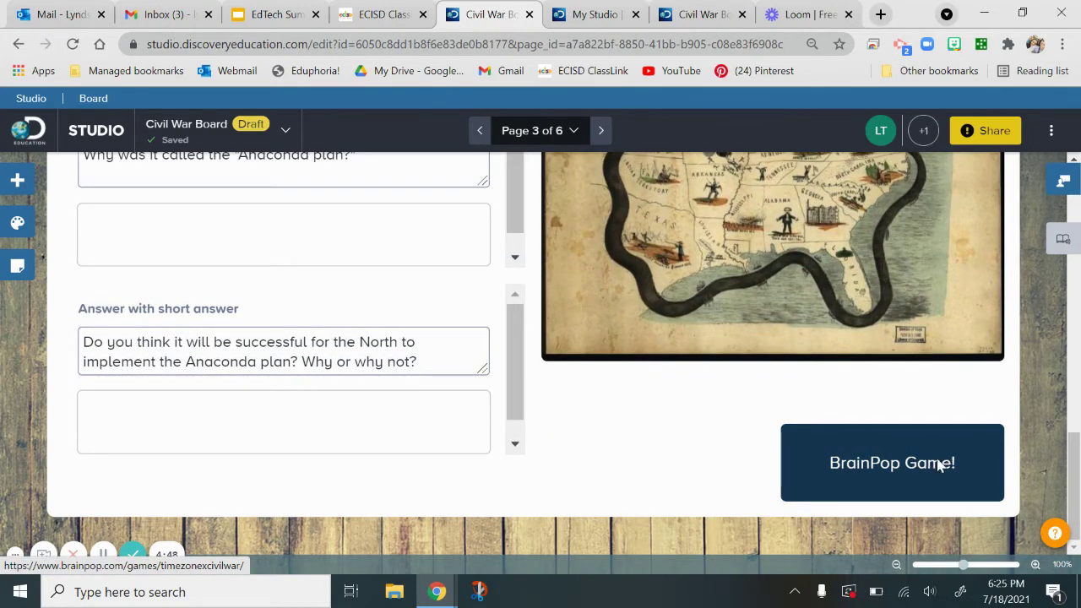
scroll(918, 447, "up", 5)
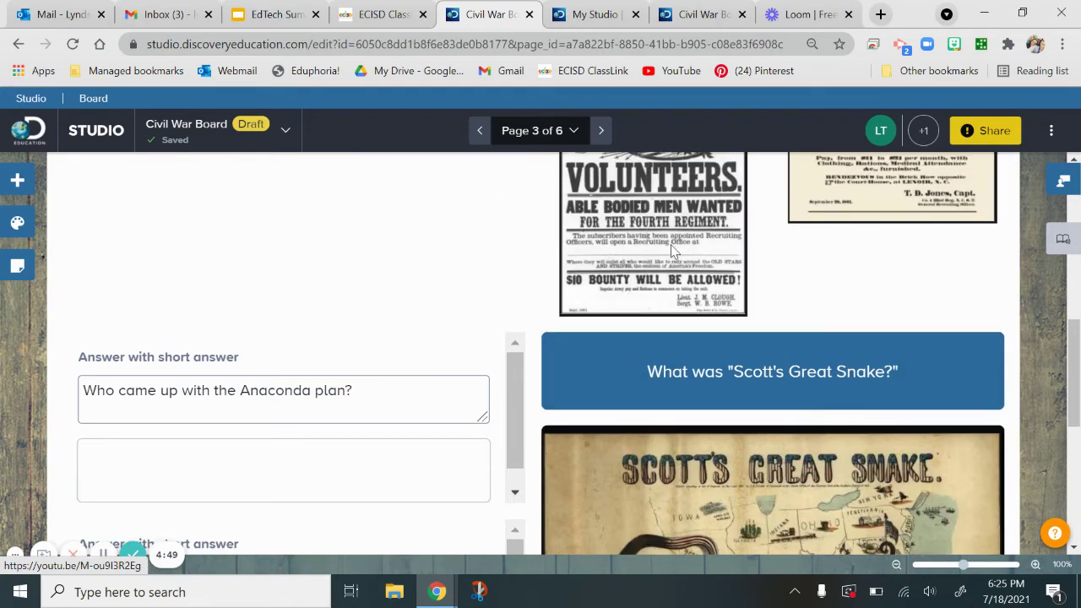
left_click(569, 131)
left_click(486, 300)
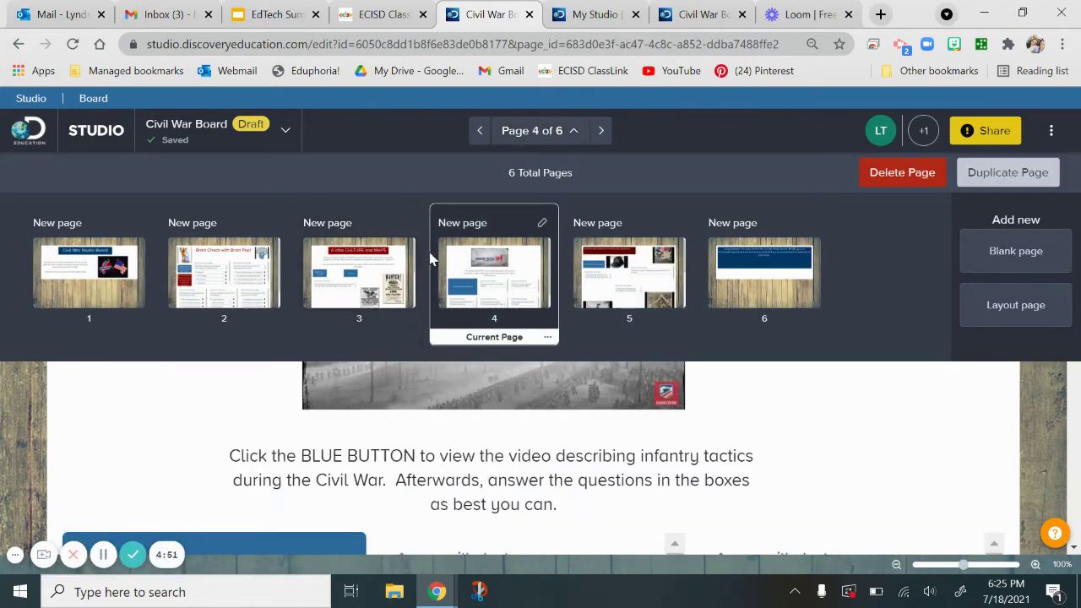
scroll(332, 477, "down", 2)
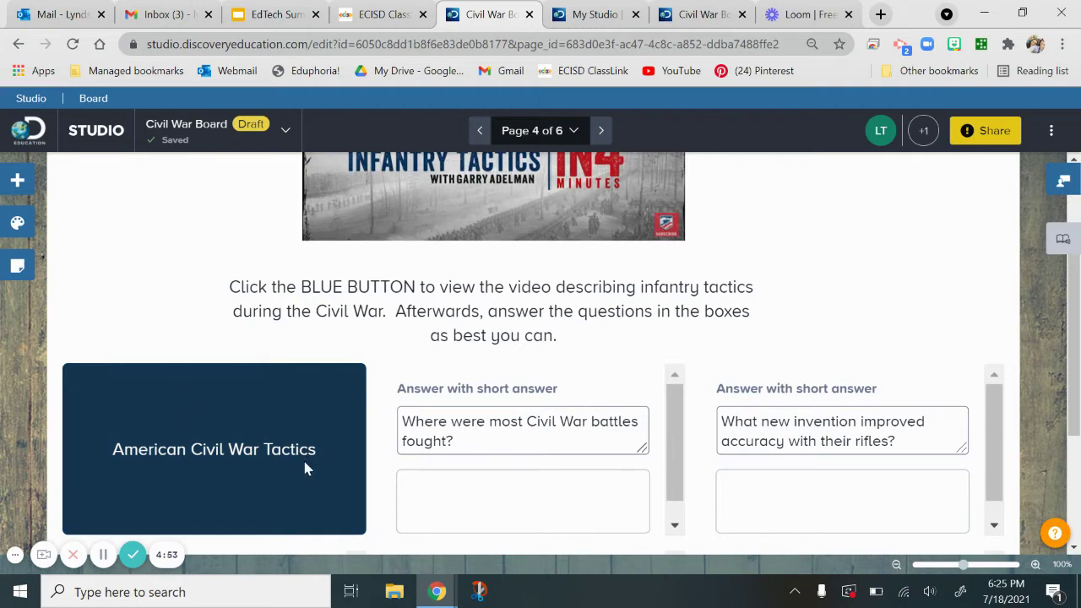
scroll(543, 316, "down", 2)
scroll(593, 415, "down", 2)
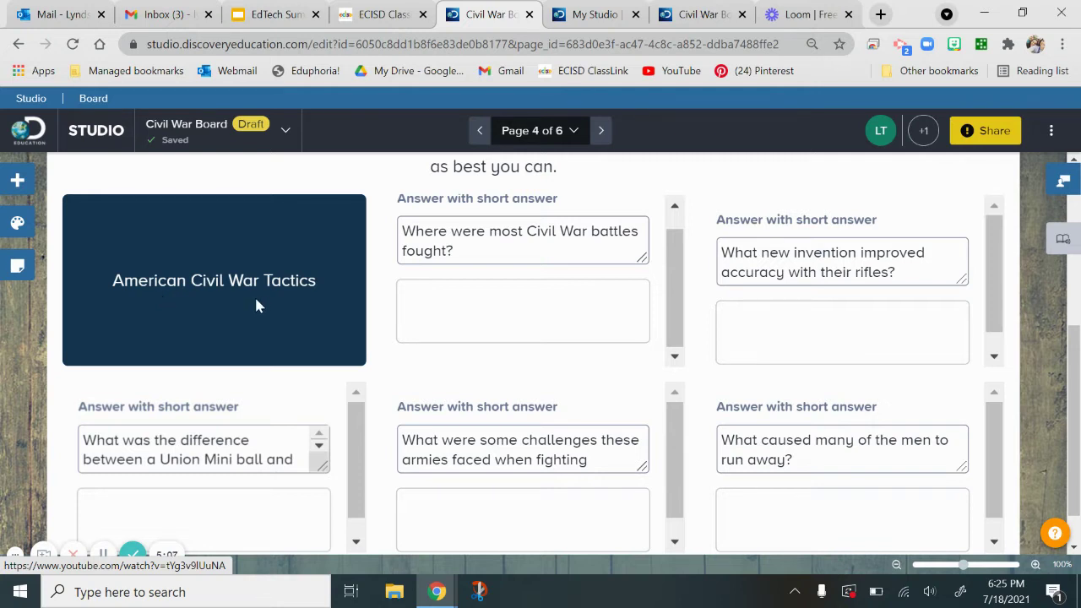
left_click(490, 245)
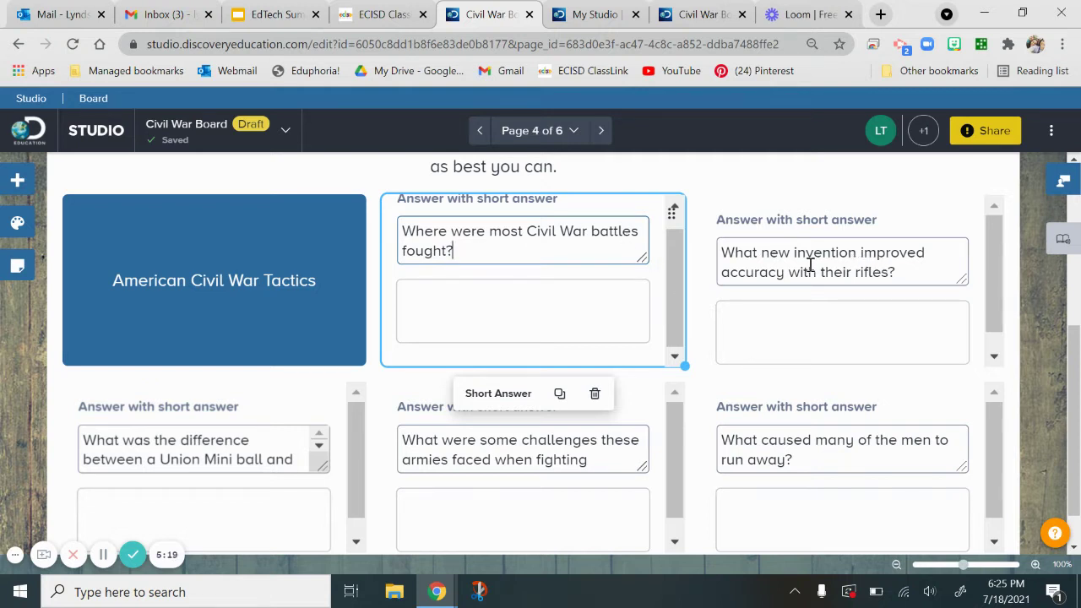
scroll(346, 393, "up", 2)
scroll(748, 363, "up", 2)
Step: Go to page 5, Civil War Trunk Contents, and scroll down through its questions and photos
left_click(574, 130)
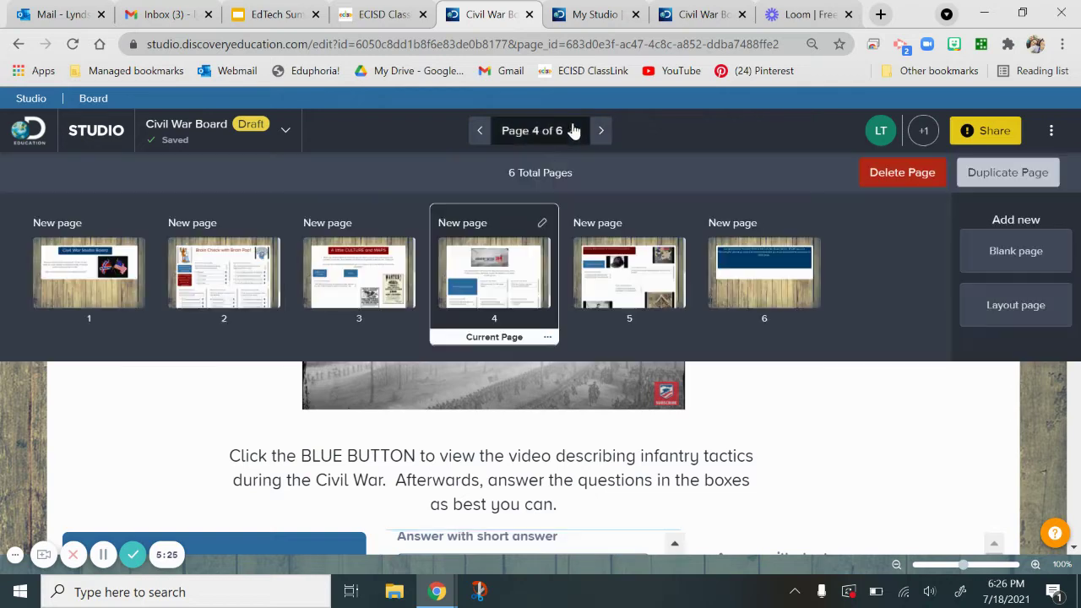
left_click(608, 291)
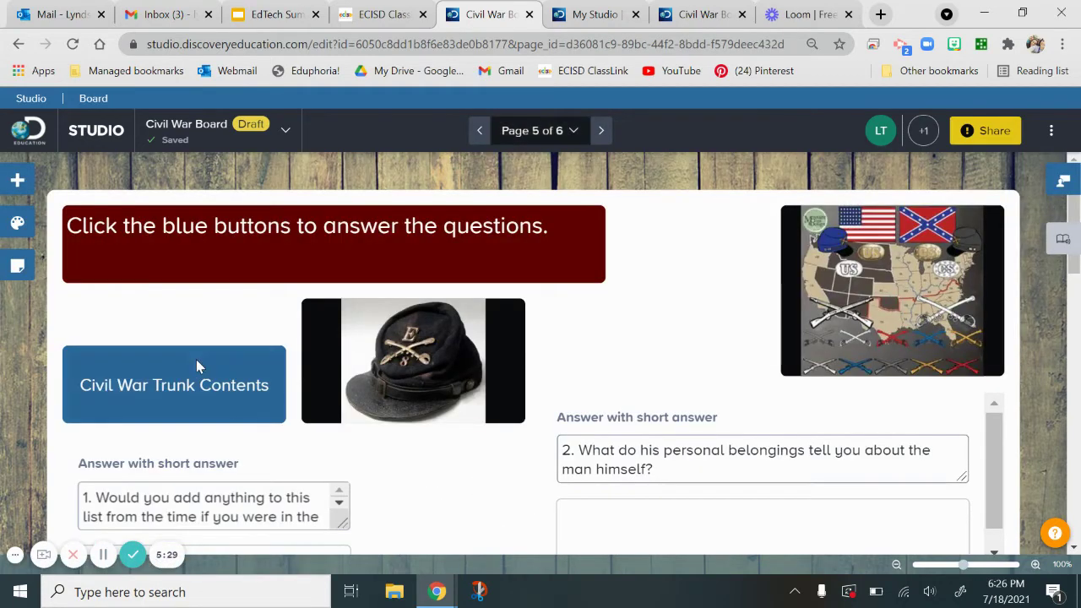
scroll(198, 363, "down", 1)
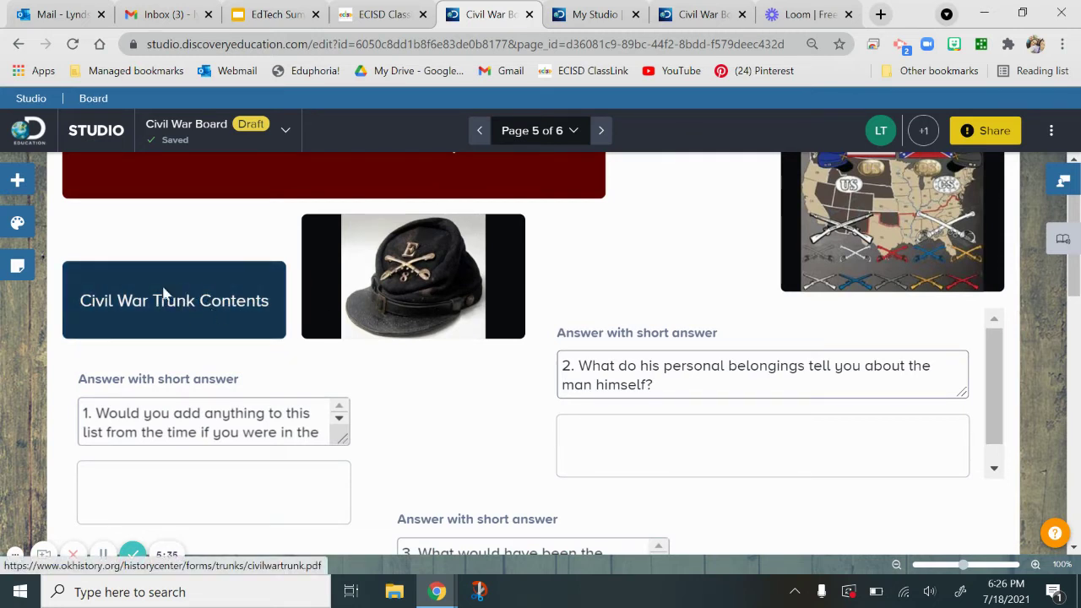
scroll(168, 306, "down", 1)
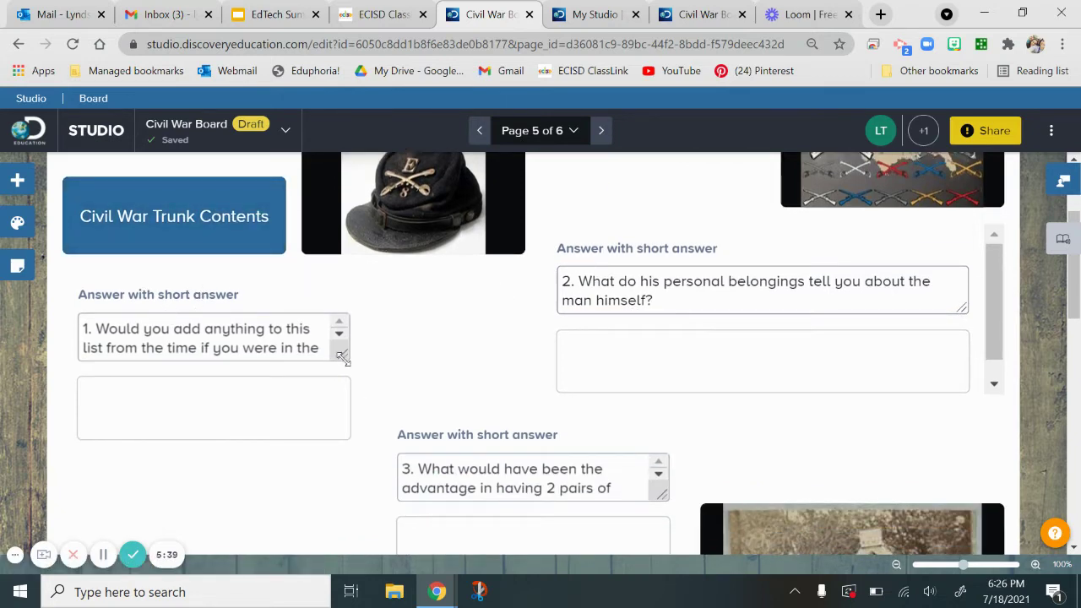
scroll(466, 395, "down", 2)
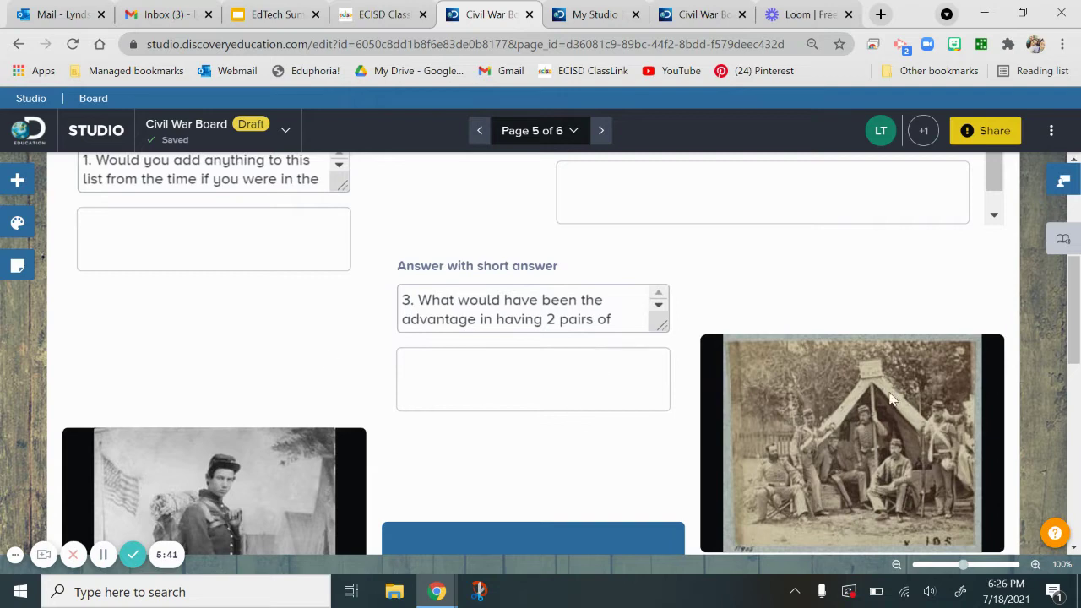
scroll(416, 355, "down", 2)
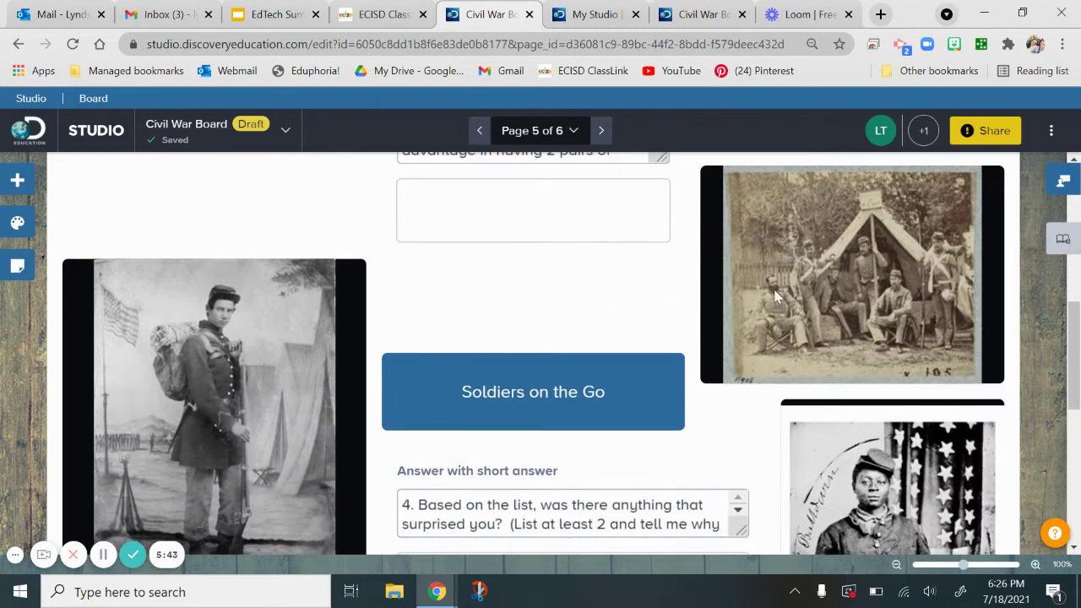
scroll(678, 381, "down", 1)
scroll(734, 387, "down", 1)
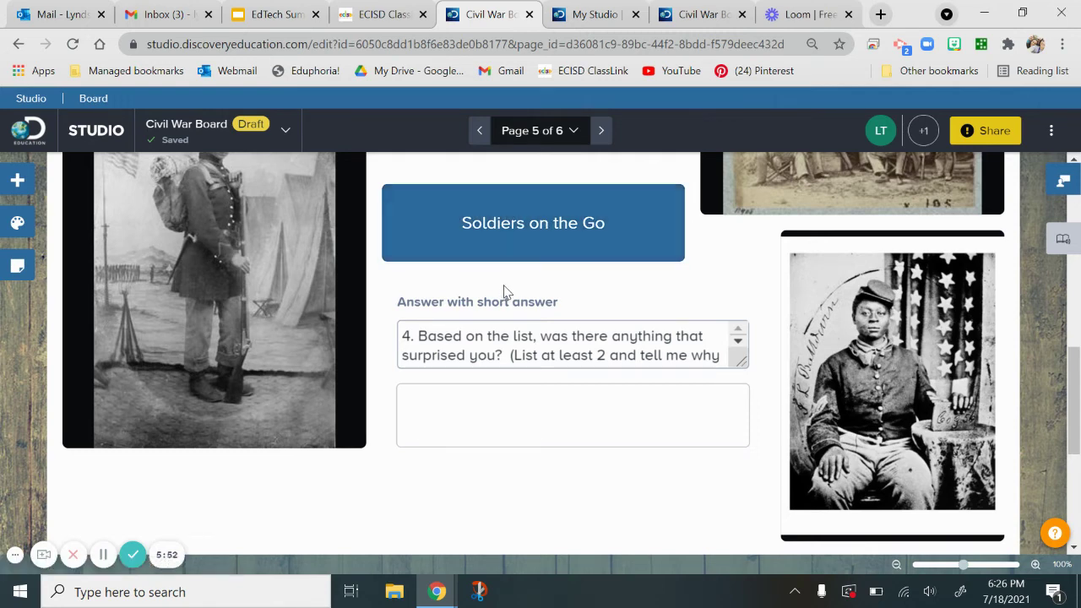
scroll(505, 291, "down", 1)
scroll(498, 313, "down", 1)
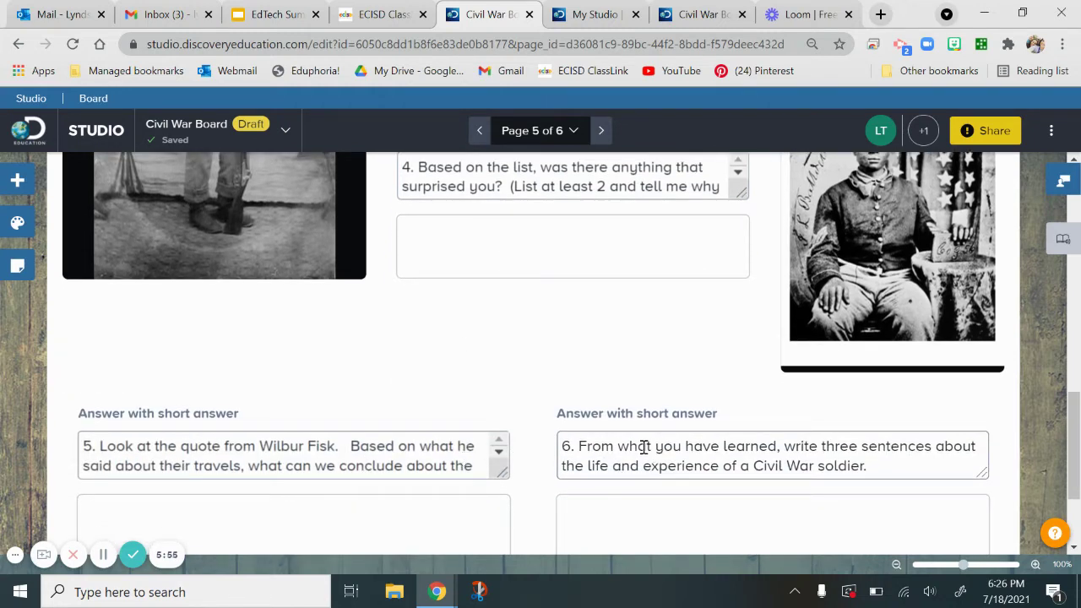
Step: Scroll back up page 5 and bring the page overview up again
scroll(519, 405, "up", 3)
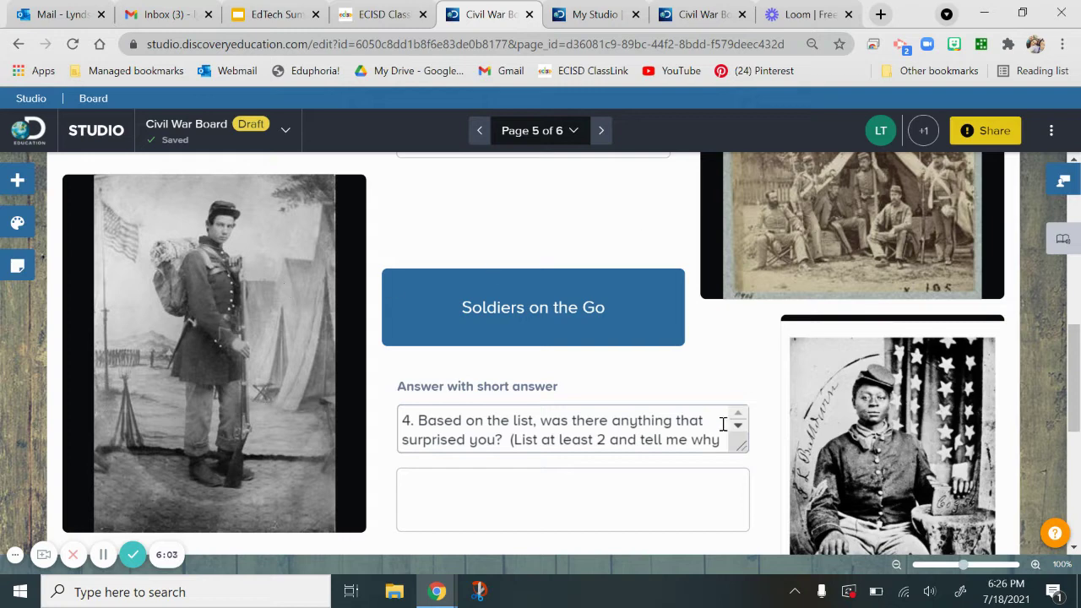
scroll(875, 476, "up", 1)
scroll(675, 427, "up", 1)
scroll(678, 427, "down", 3)
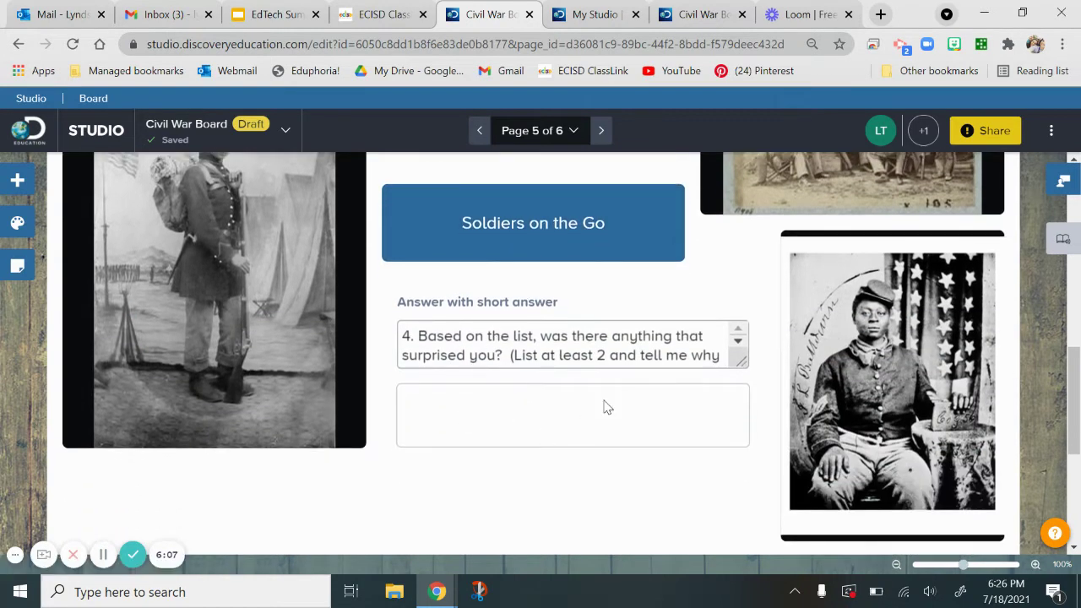
scroll(605, 406, "down", 2)
scroll(545, 432, "up", 2)
scroll(598, 414, "up", 2)
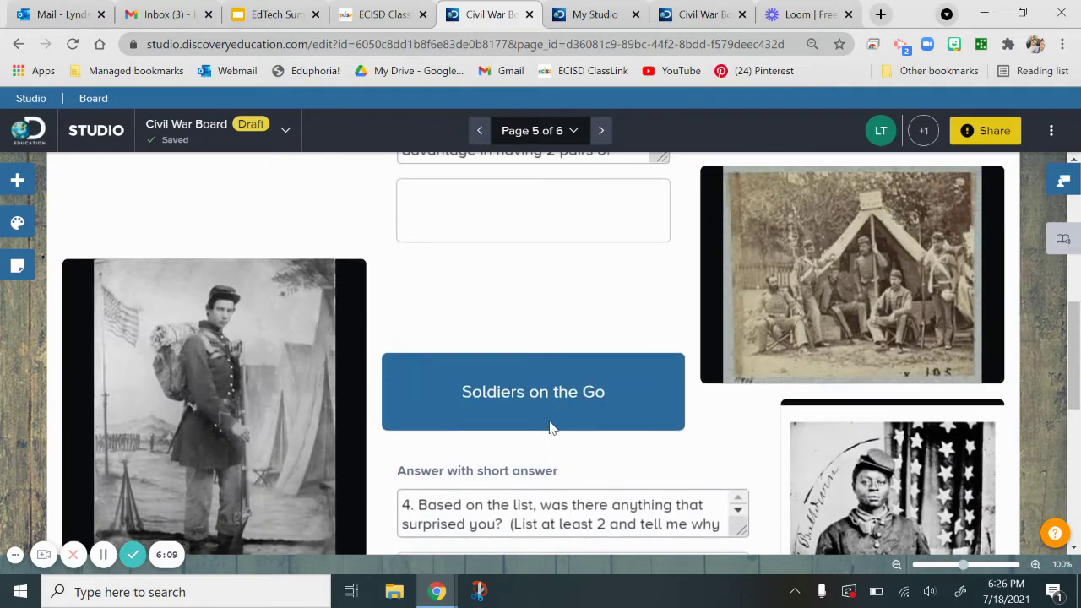
scroll(673, 343, "up", 6)
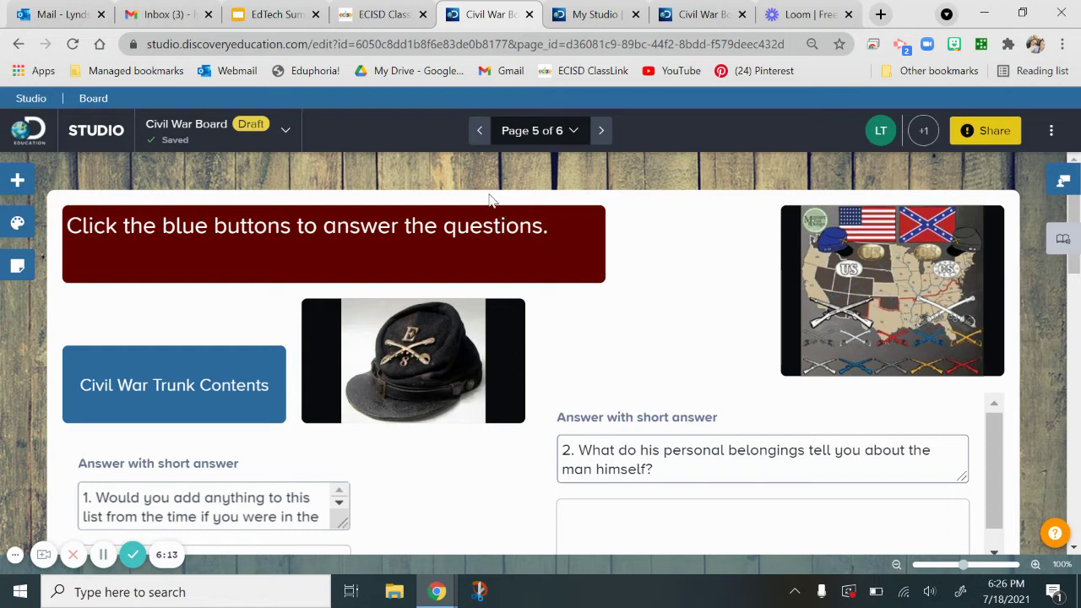
left_click(557, 133)
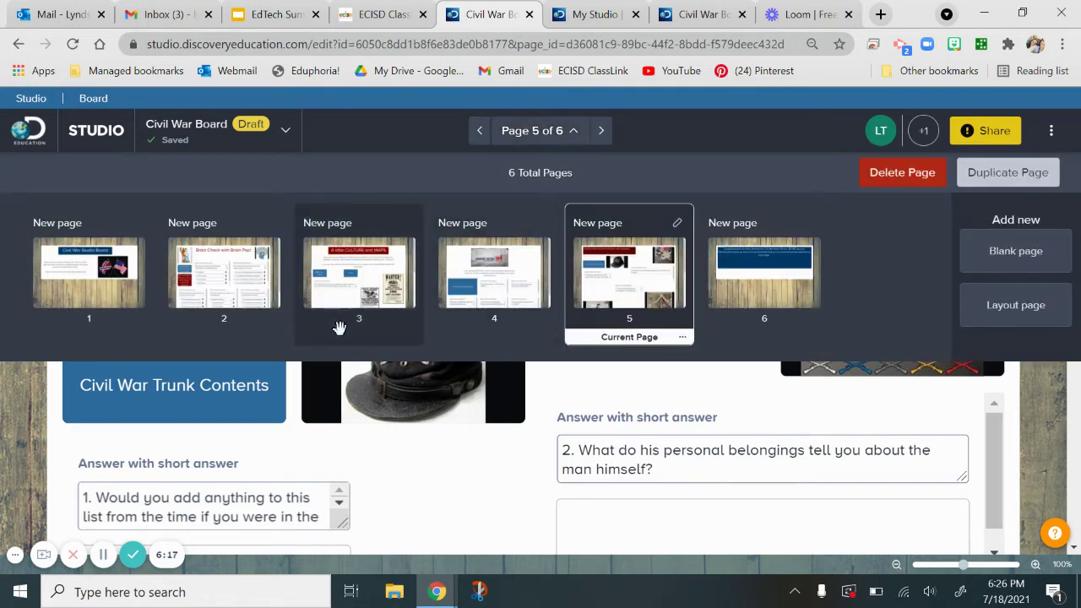
left_click(391, 490)
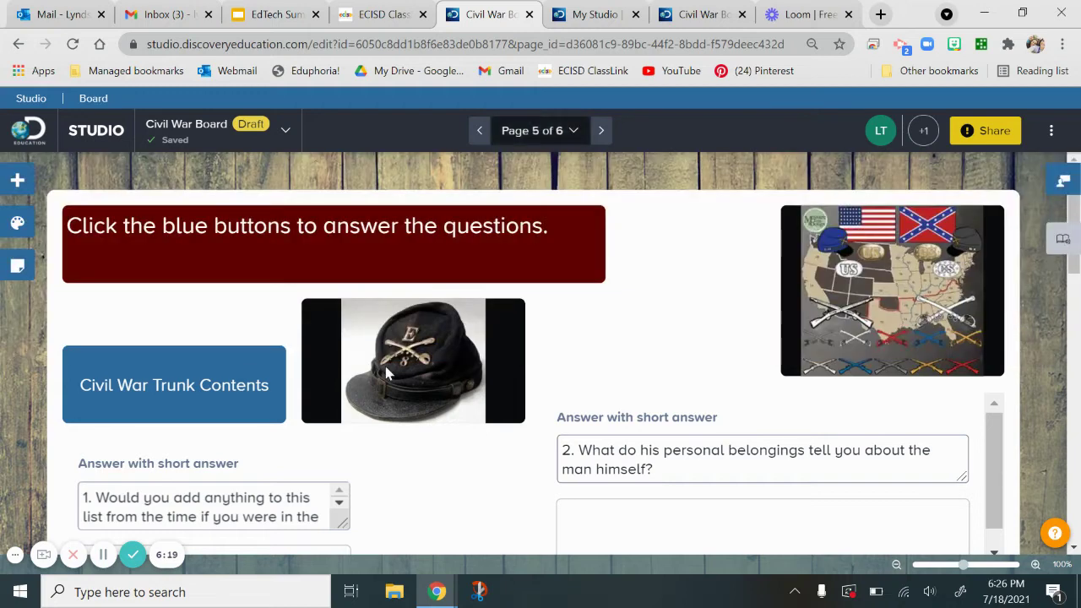
left_click(530, 127)
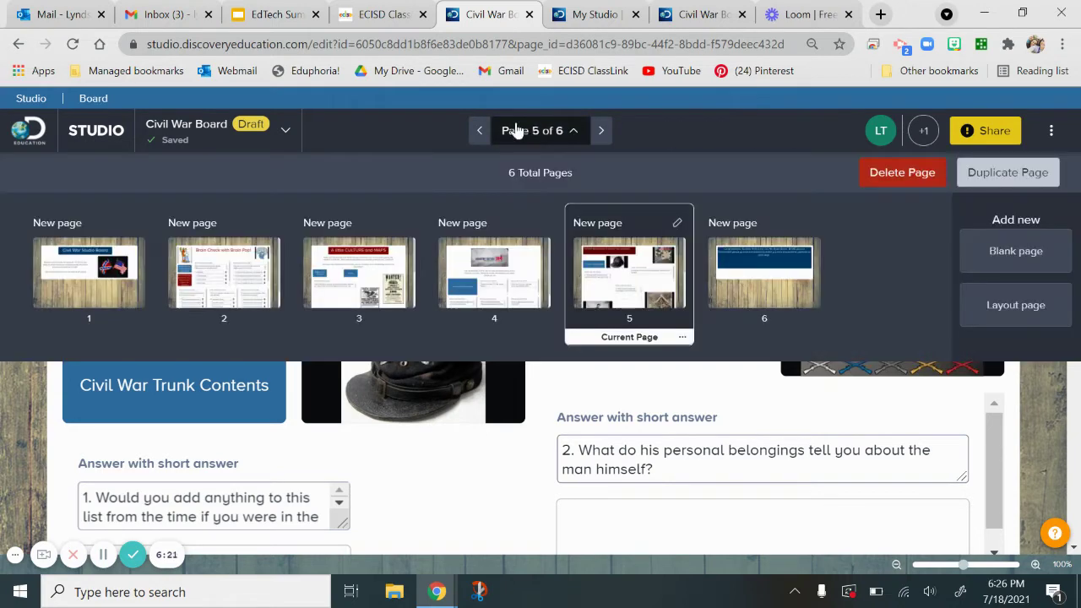
Step: Return via page 2 to page 3, A little CULTURE and MAPS, and look over its instructions
left_click(229, 267)
left_click(330, 314)
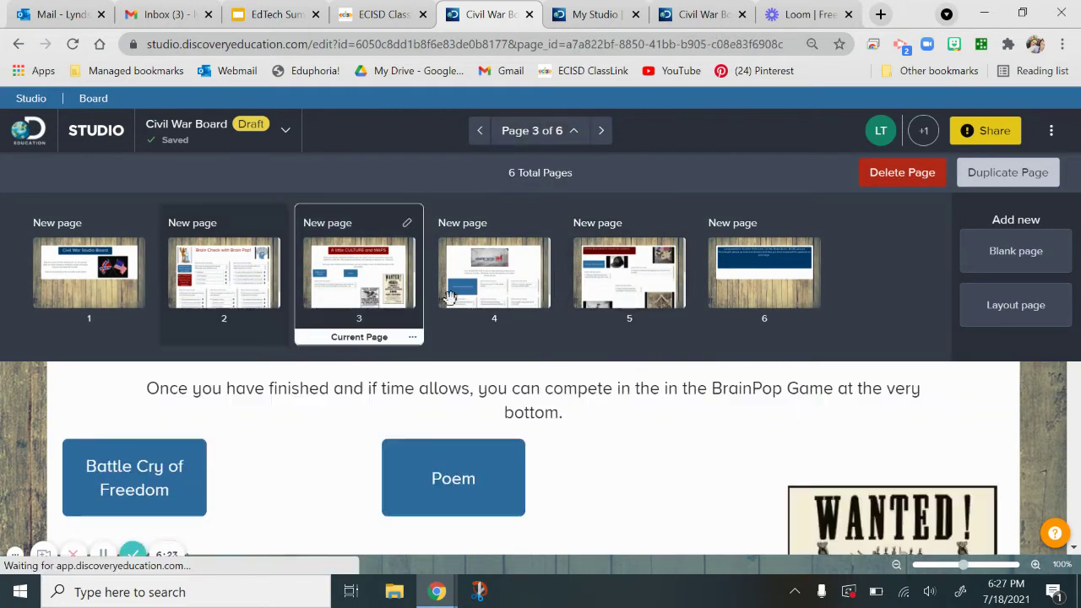
left_click(377, 379)
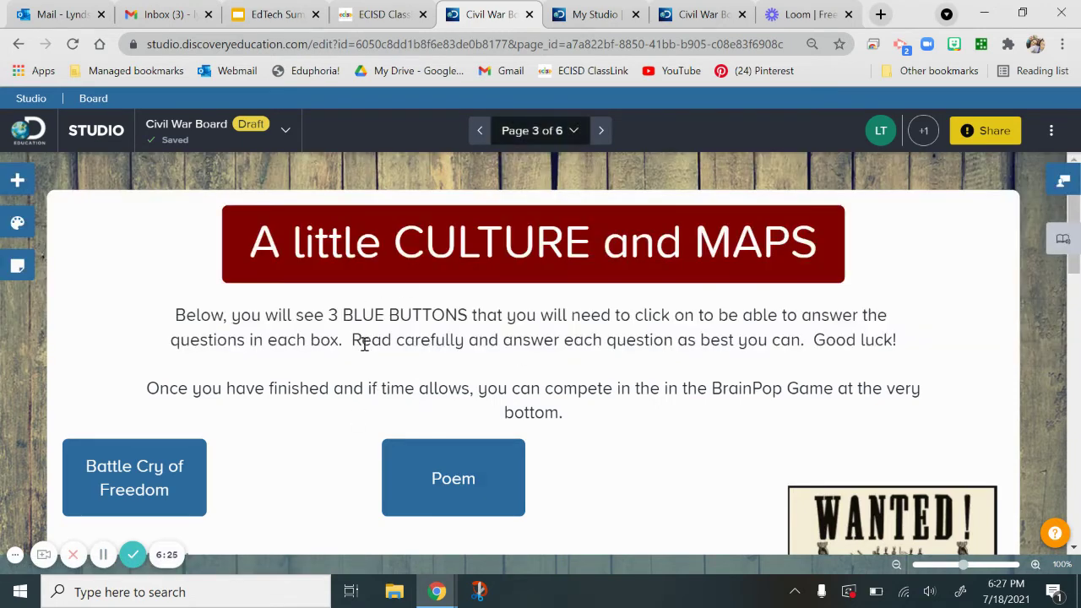
scroll(478, 398, "down", 4)
scroll(474, 384, "up", 4)
left_click(562, 137)
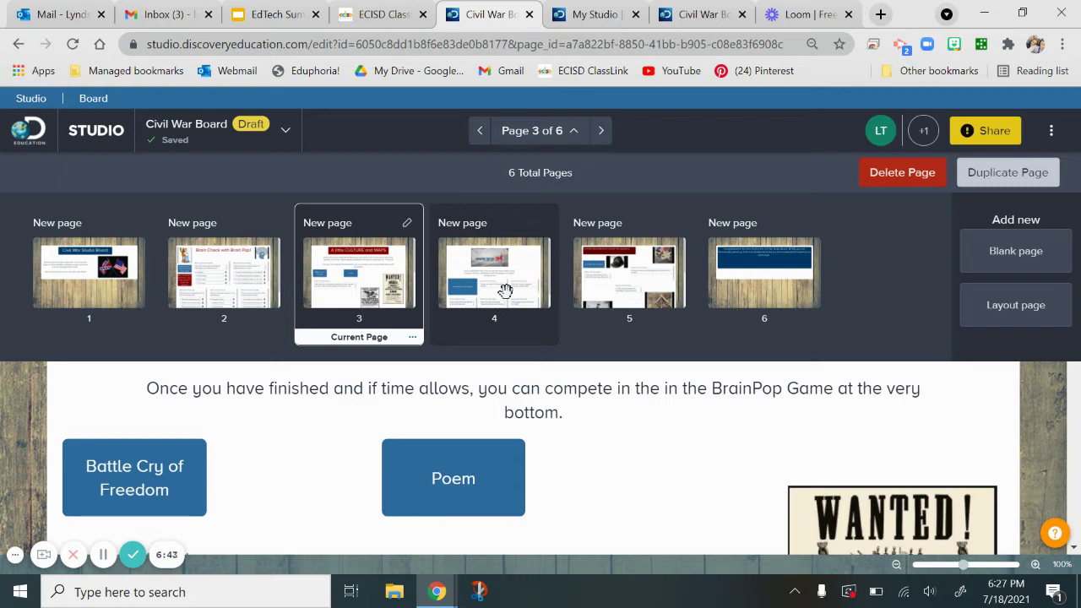
left_click(422, 399)
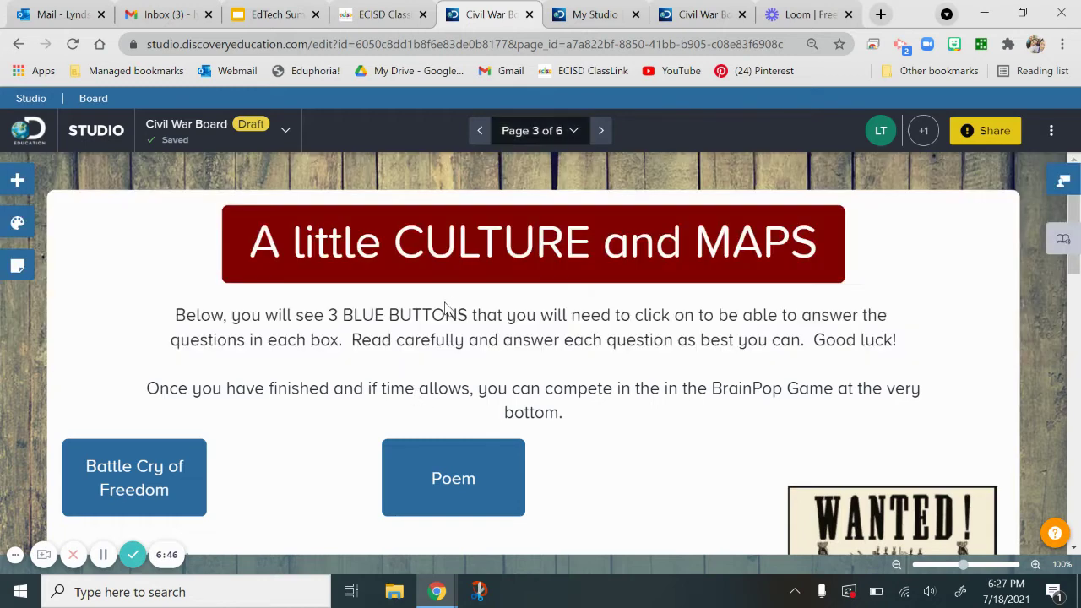
Step: Go back to My Studio and start a new blank board with Create New > Board
left_click(108, 150)
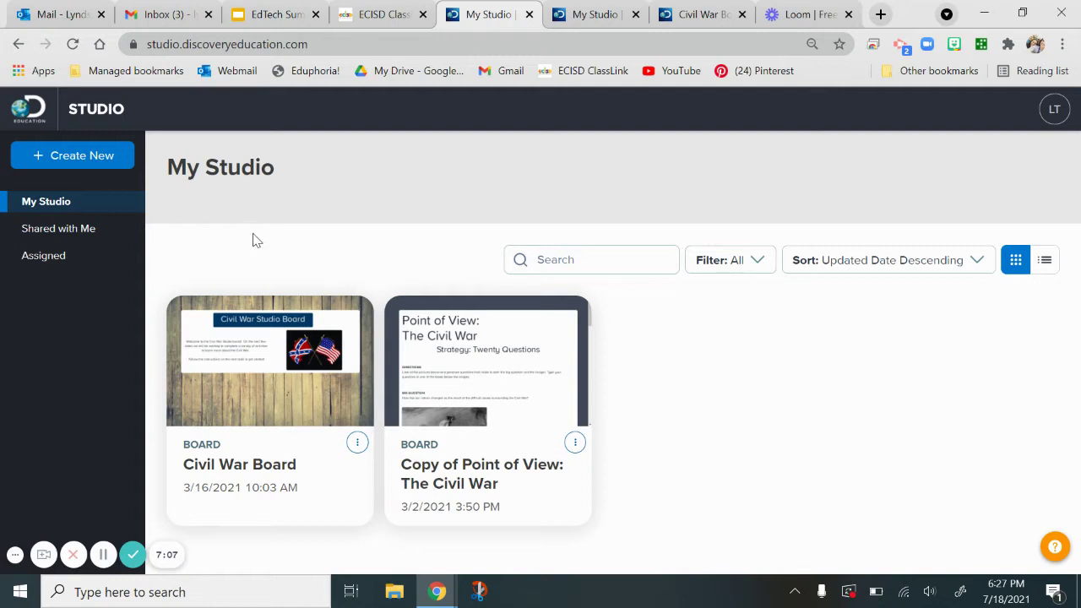
left_click(53, 157)
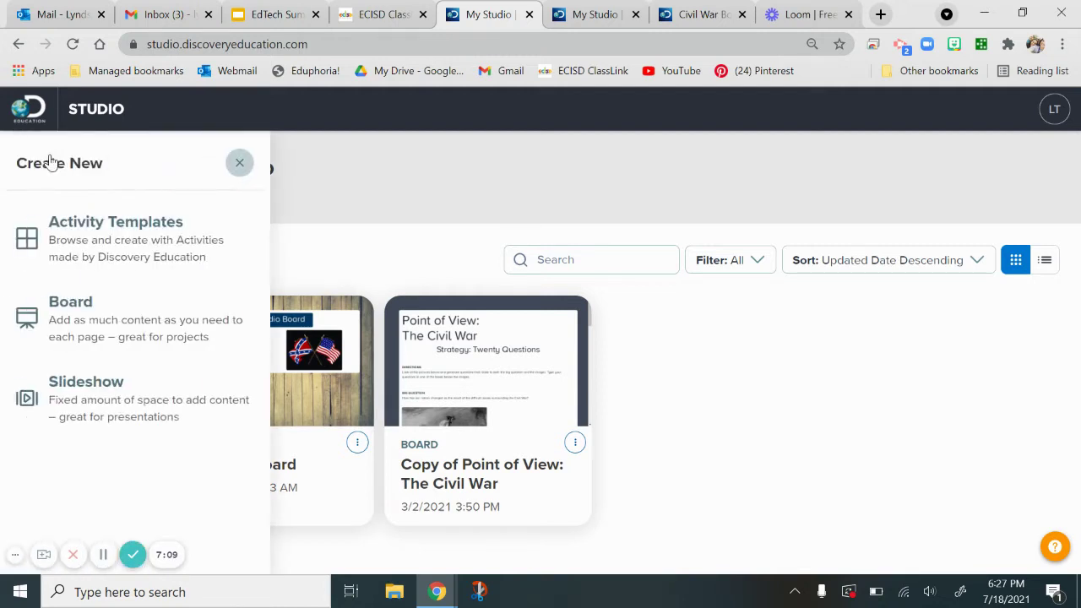
left_click(399, 244)
left_click(73, 160)
left_click(107, 338)
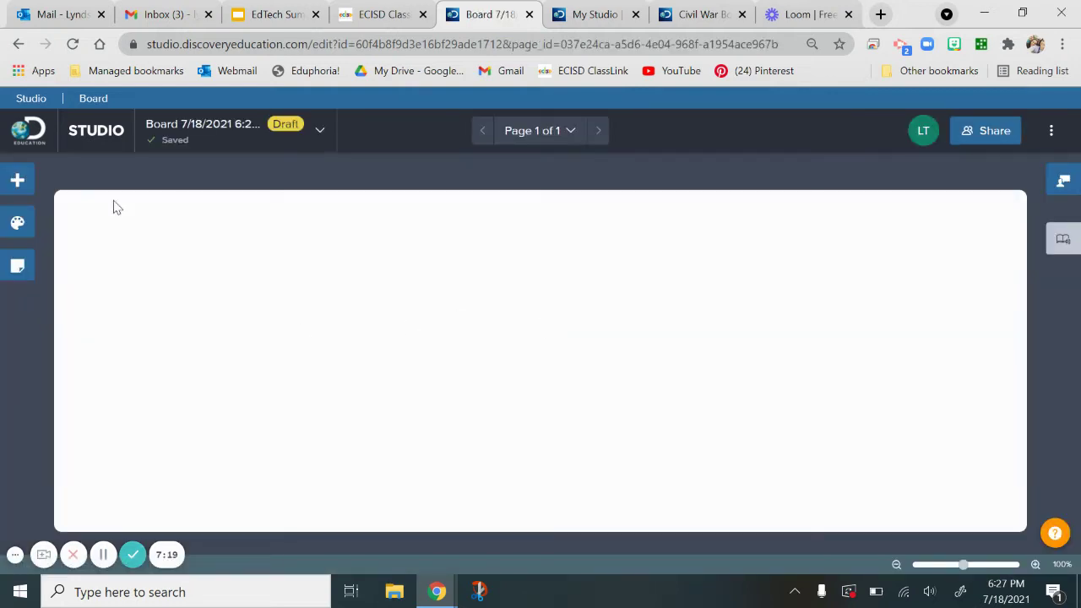
Step: Replace the date-stamped board name with 'Key people of CW' in the title details
left_click(236, 133)
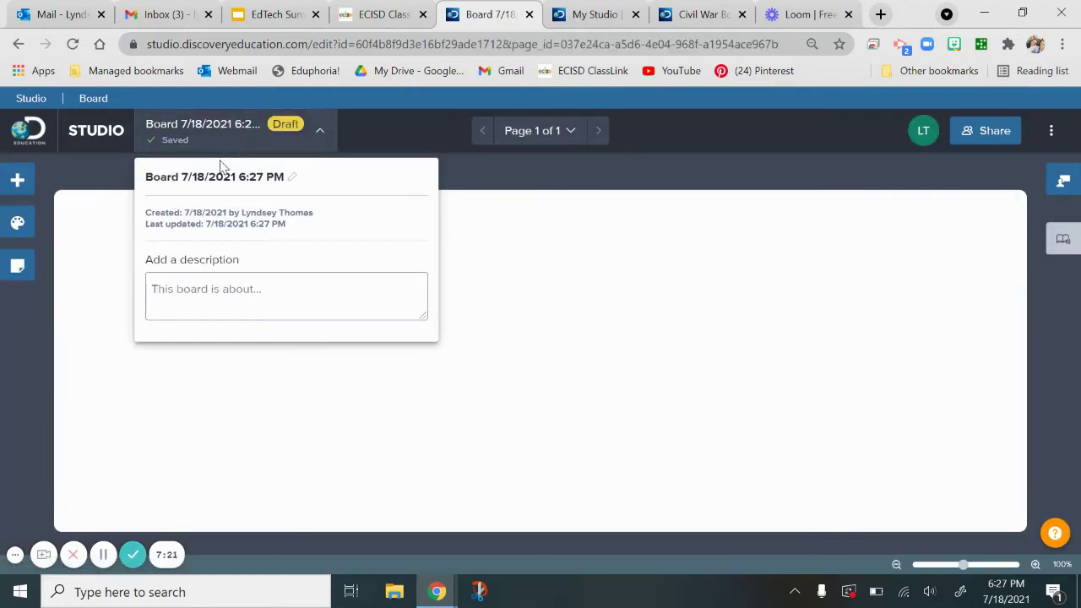
left_click(294, 179)
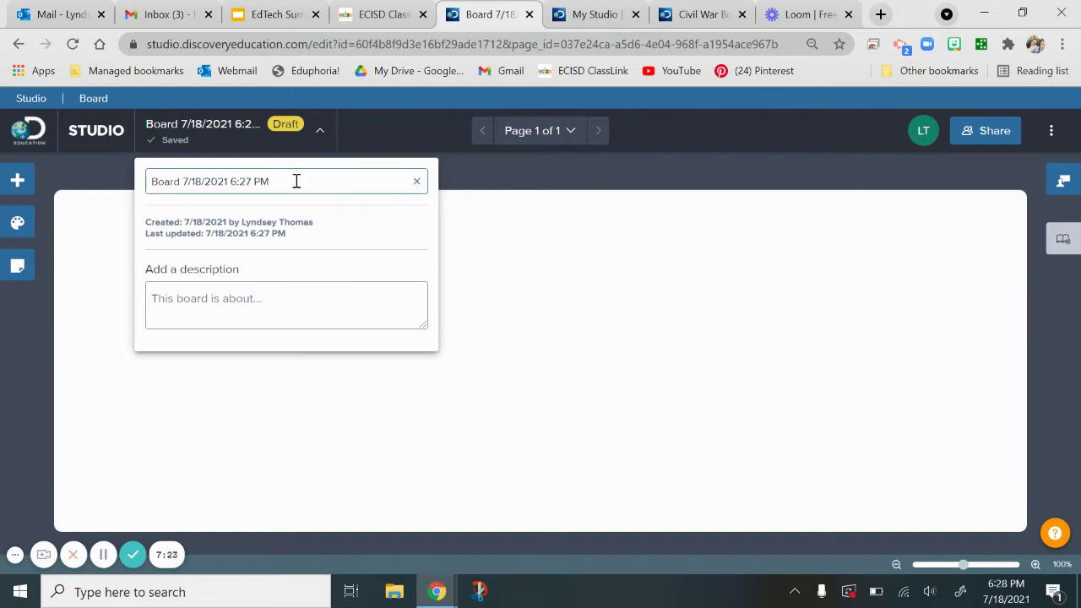
triple_click(298, 179)
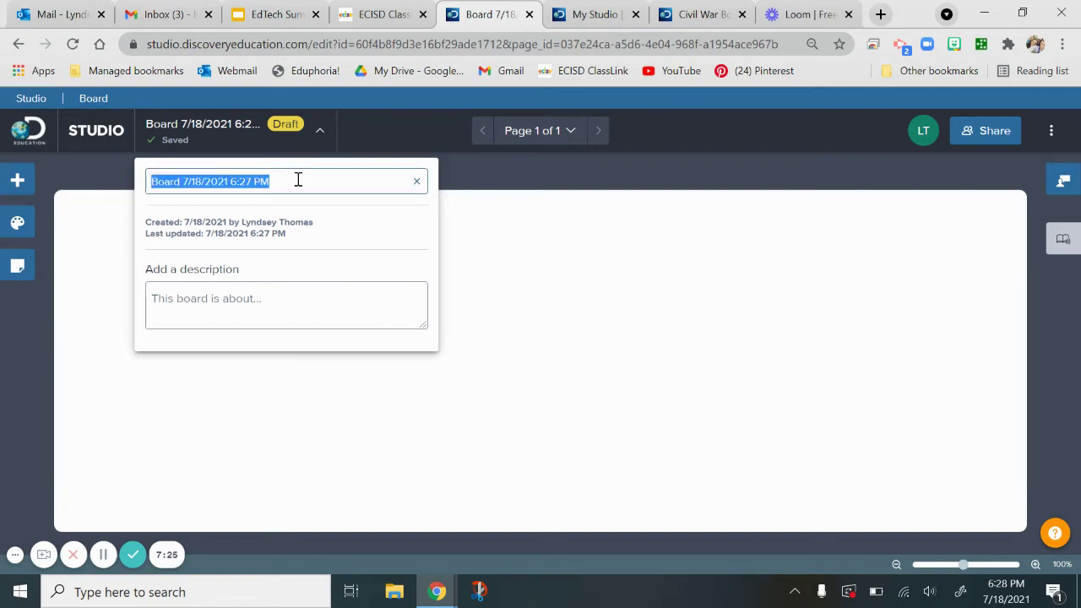
type("Key people of CW")
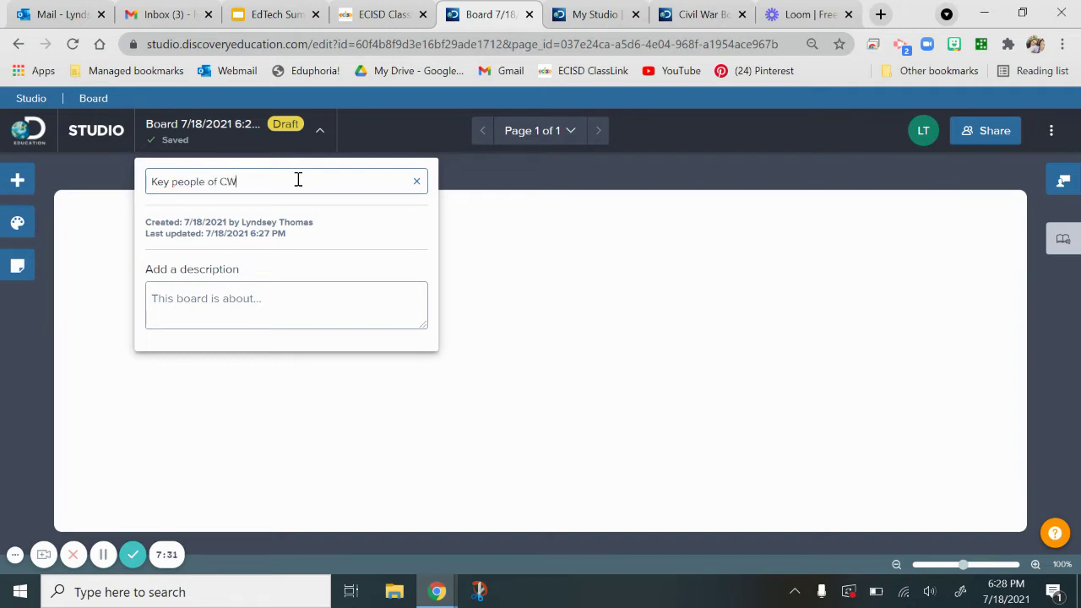
left_click(109, 288)
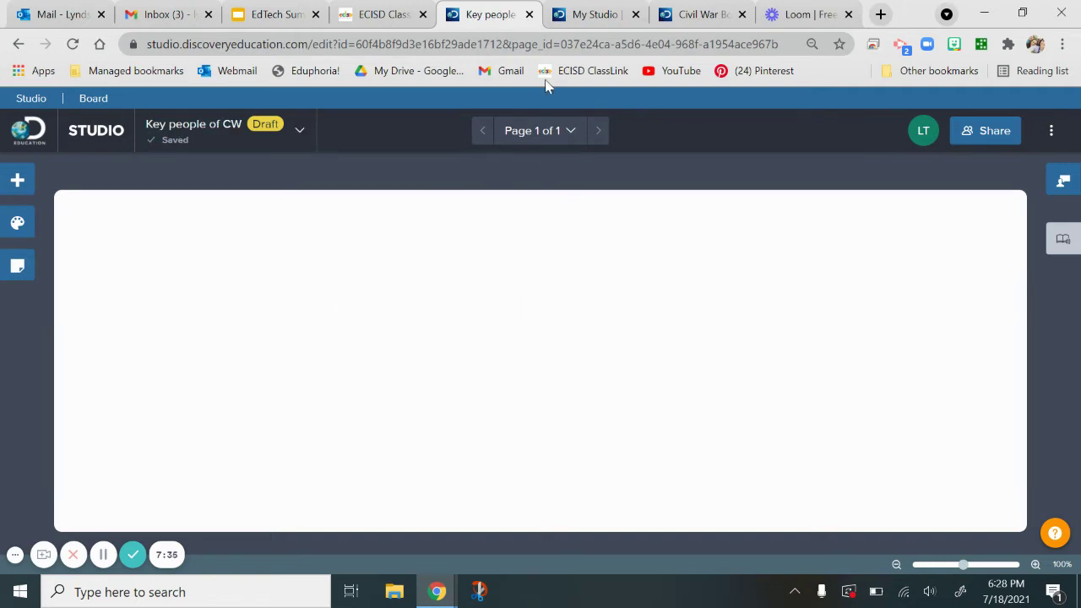
Step: Switch to the Civil War Board tab and jump to page 1, the welcome slide
left_click(700, 14)
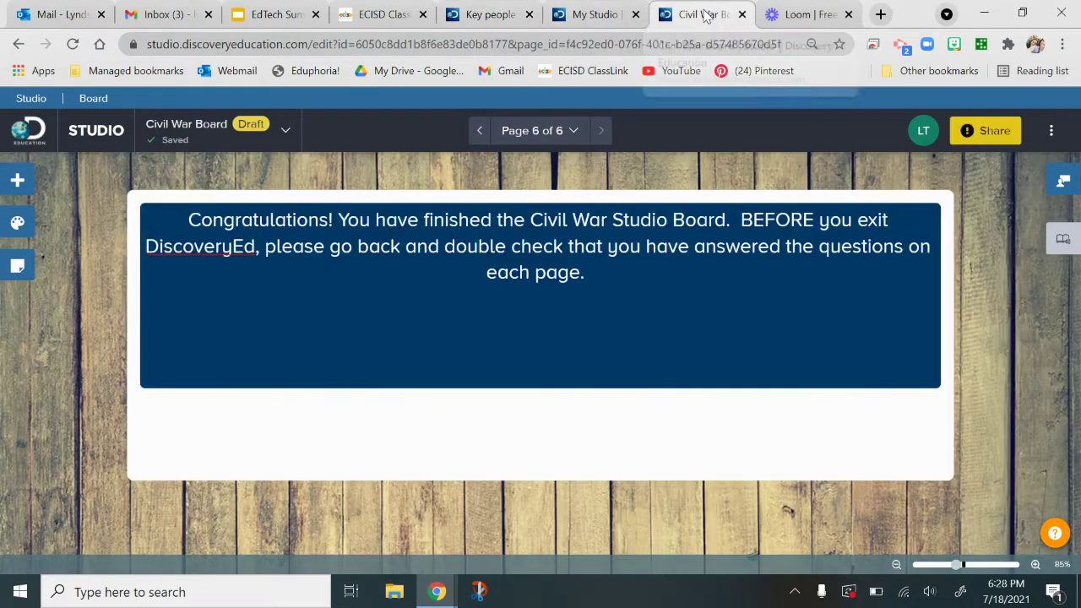
left_click(535, 132)
left_click(89, 272)
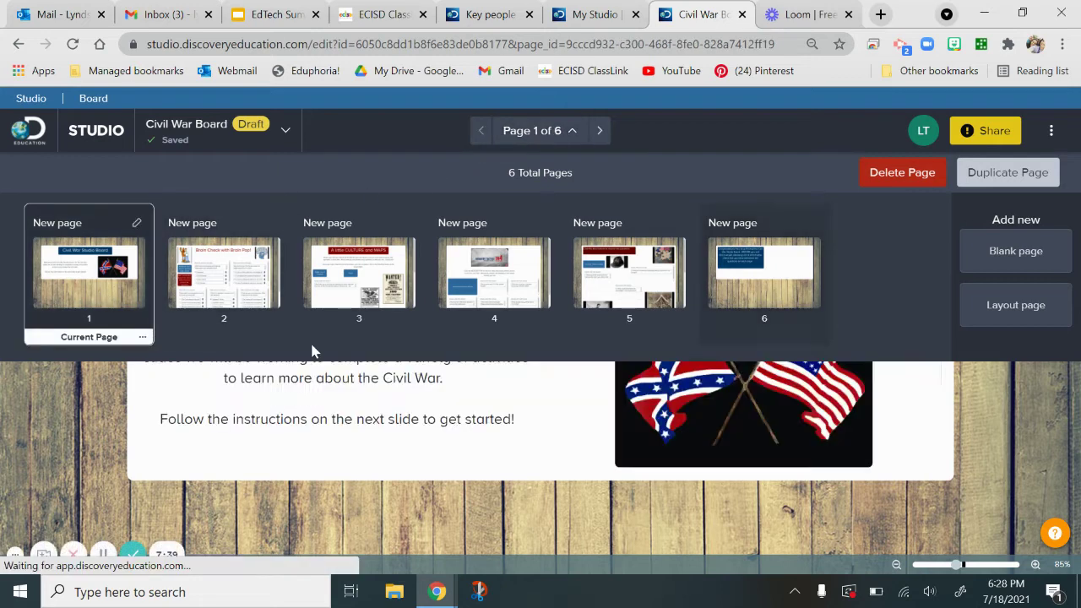
left_click(328, 458)
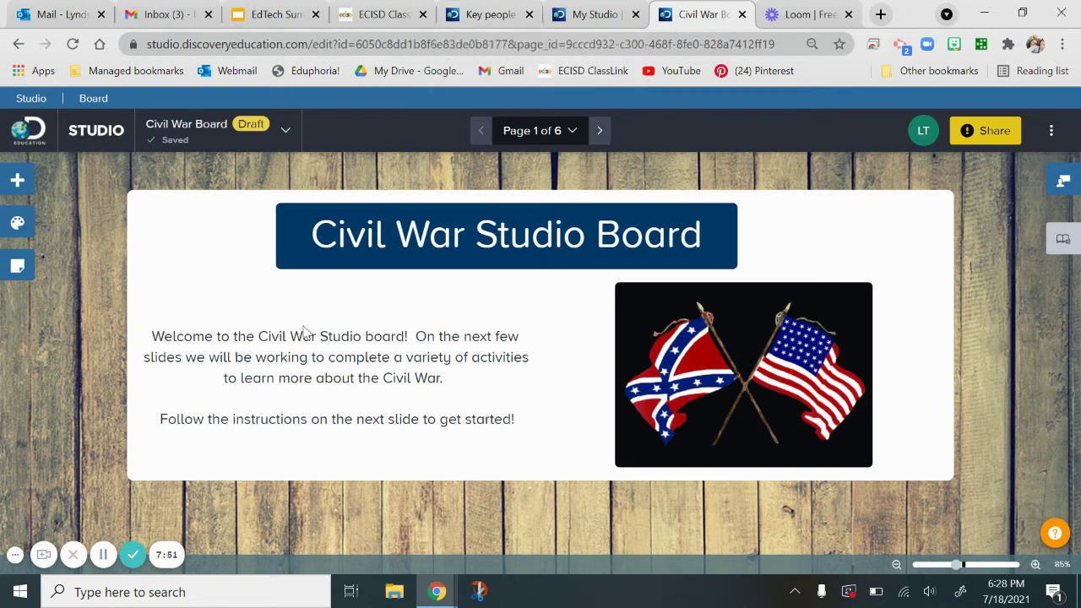
Step: On the Key people of CW board, add a widened text box reading 'Key People of the Civil War'
left_click(476, 23)
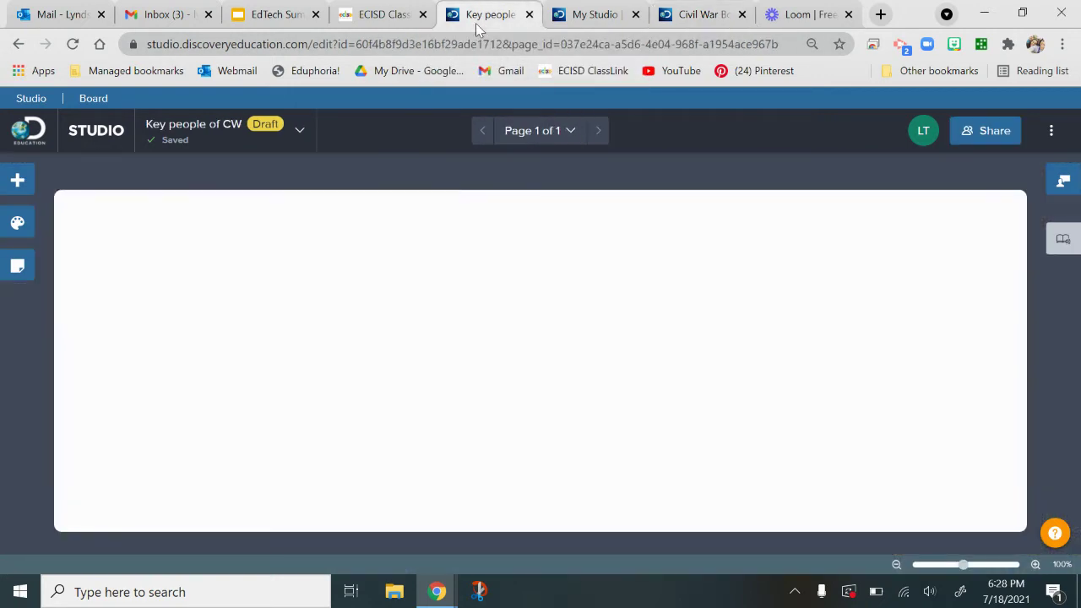
left_click(16, 181)
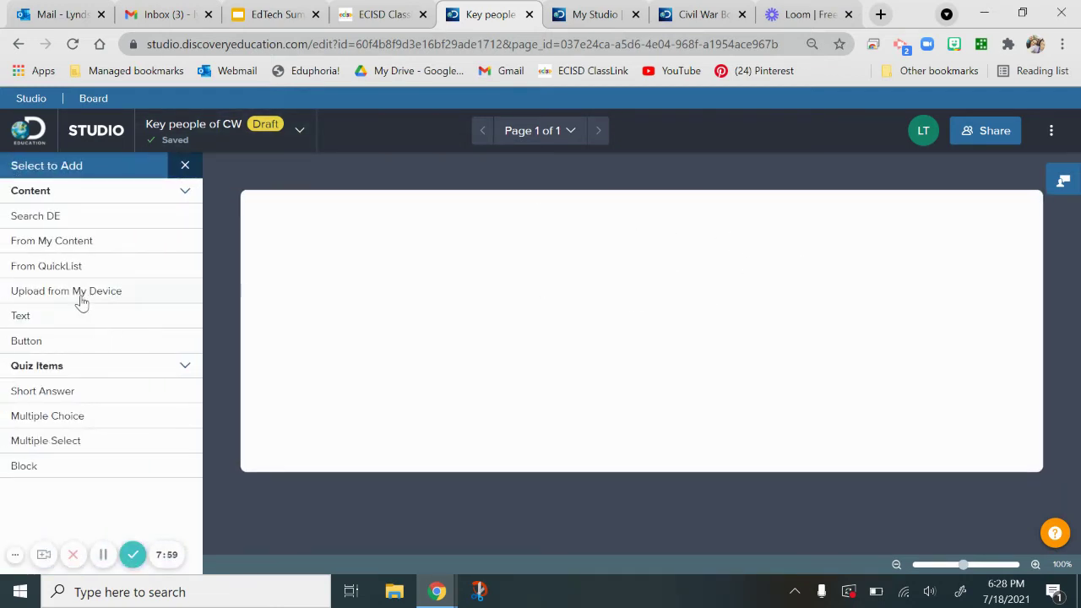
left_click(56, 318)
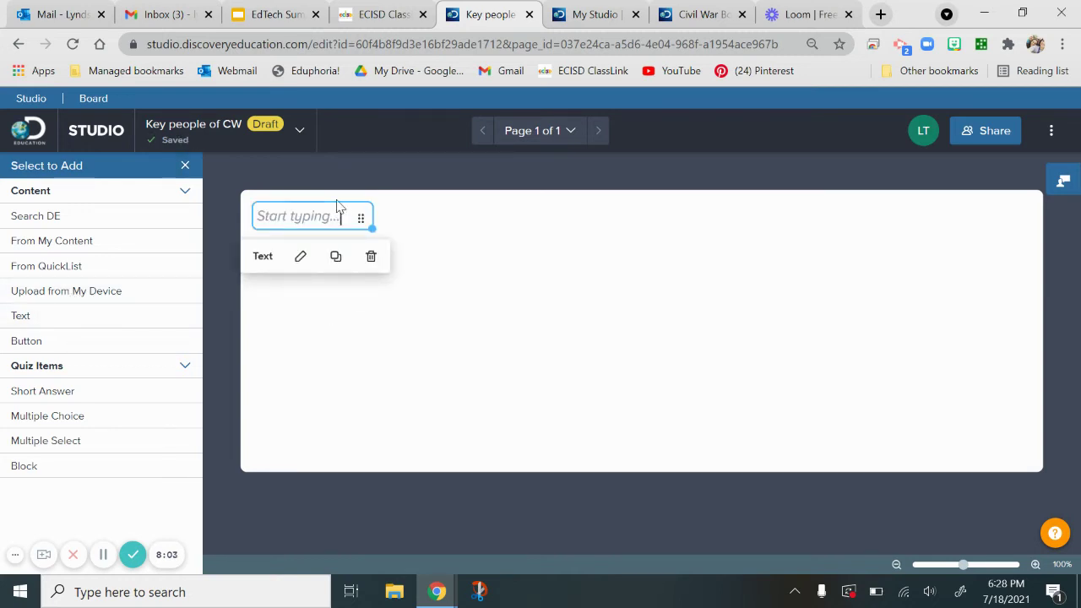
type("KE")
key("BackSpace")
type("ey ")
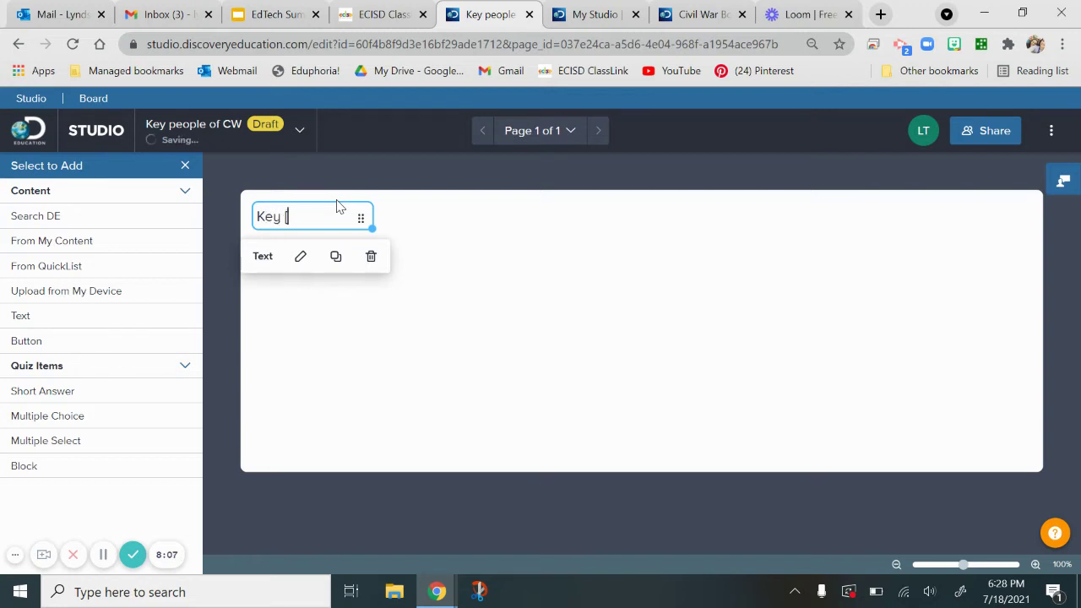
type("People of the Civil War")
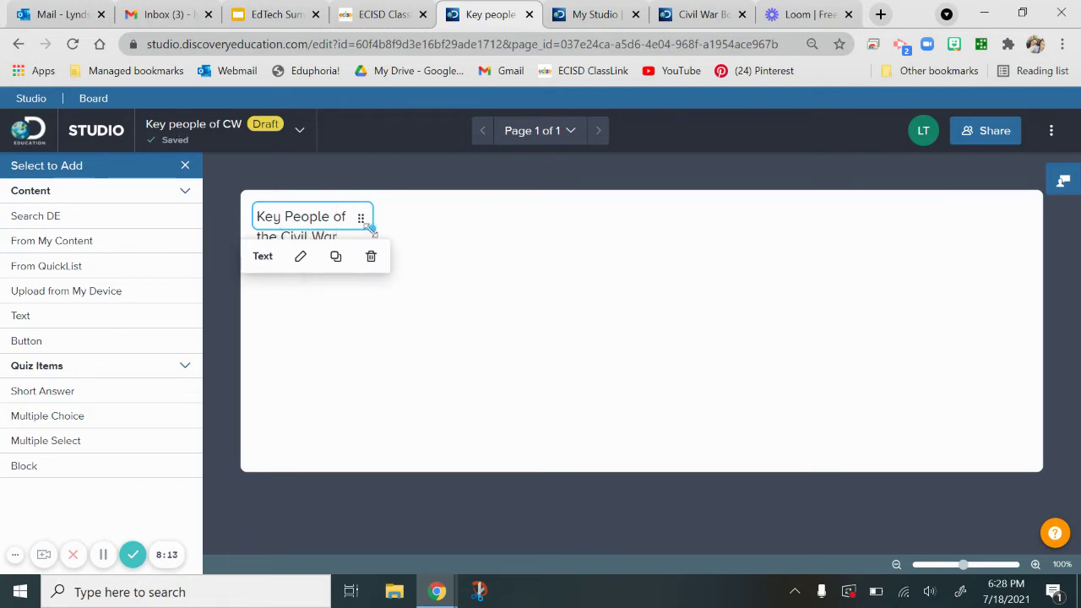
left_click_drag(371, 228, 523, 251)
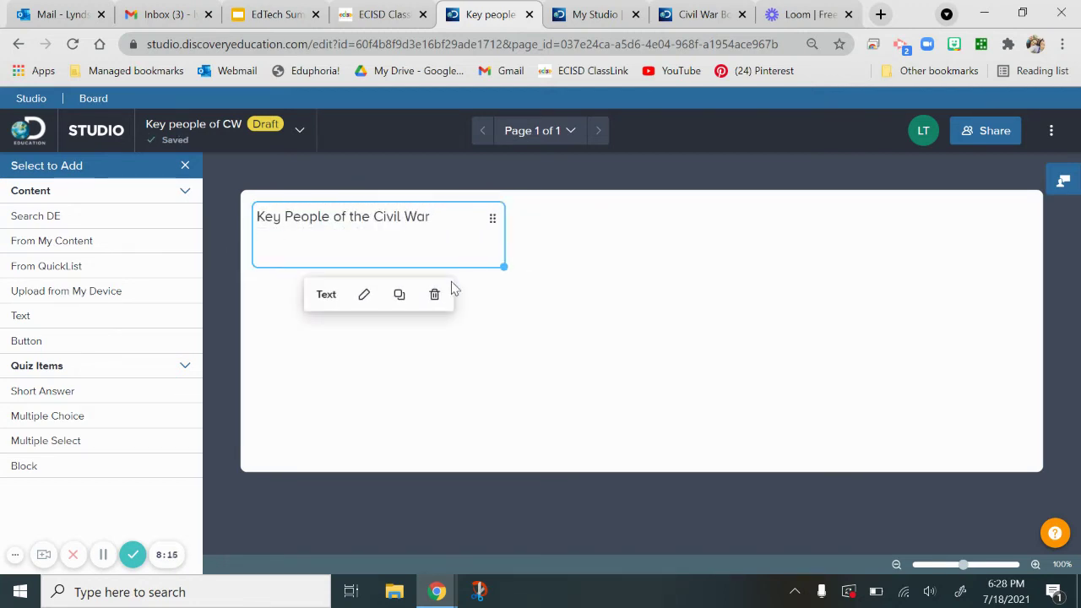
Step: Try the title text box's colour themes, then leave it on the plain white theme
left_click(364, 293)
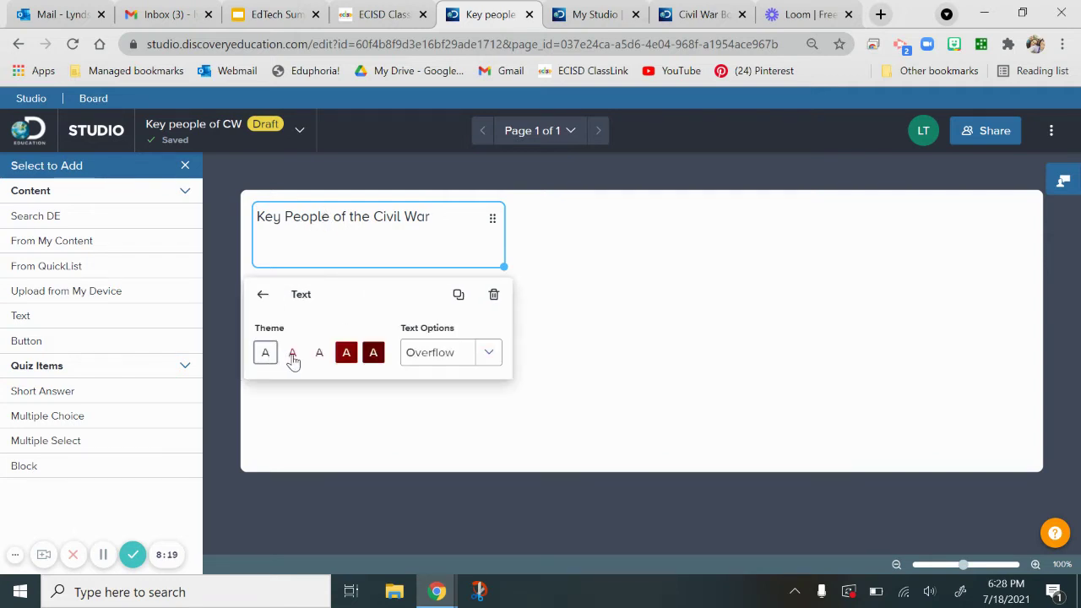
left_click(430, 359)
left_click(369, 352)
left_click(354, 353)
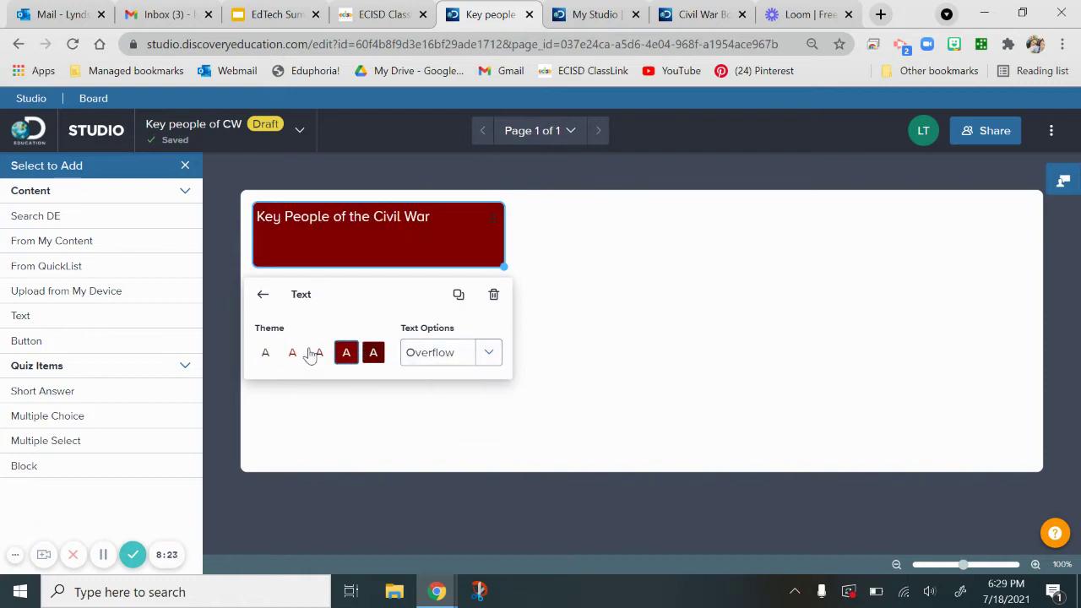
left_click(320, 356)
left_click(292, 358)
left_click(265, 358)
left_click(262, 294)
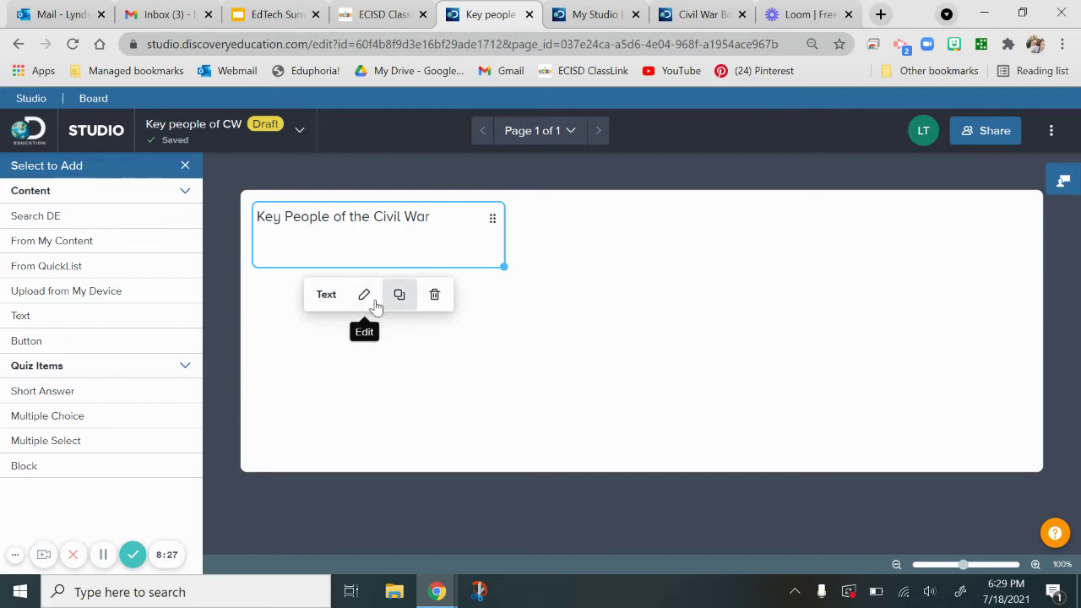
Step: Make the title 48px and centre-aligned, and widen its box across the page
left_click(427, 234)
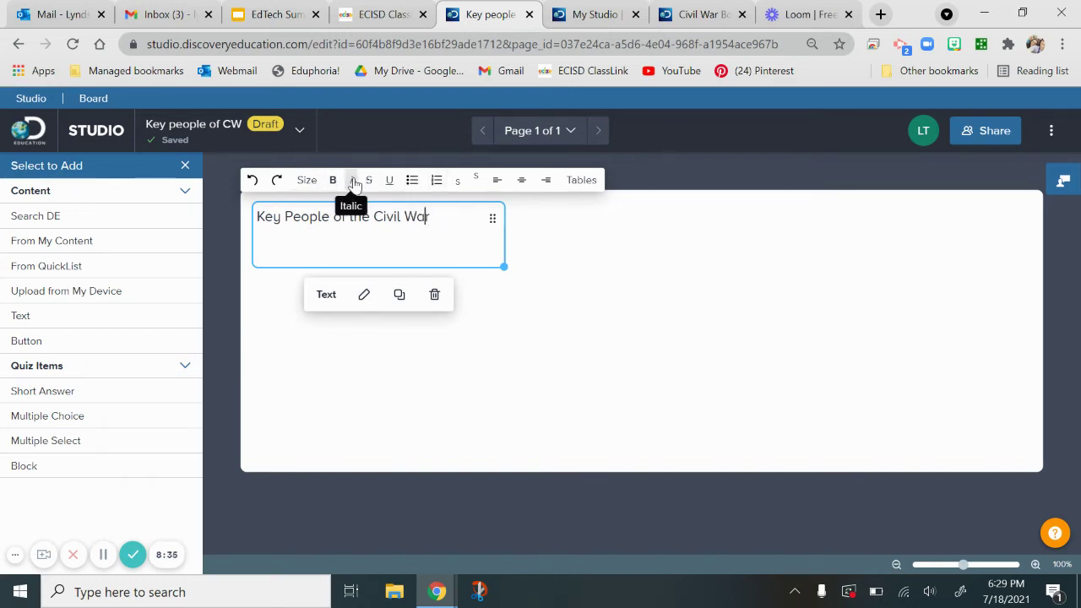
left_click(311, 180)
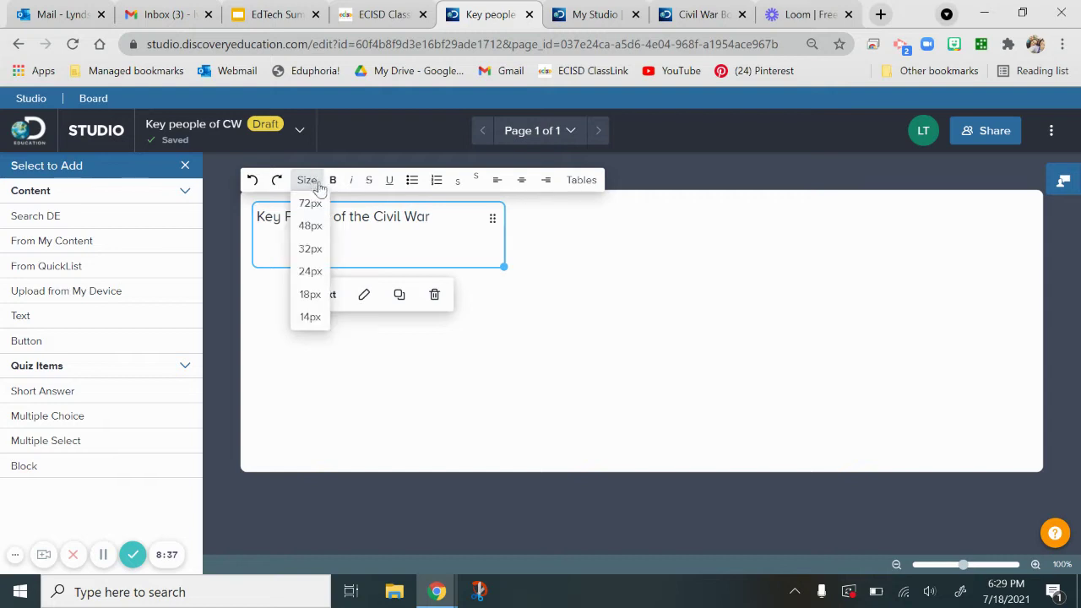
left_click(311, 226)
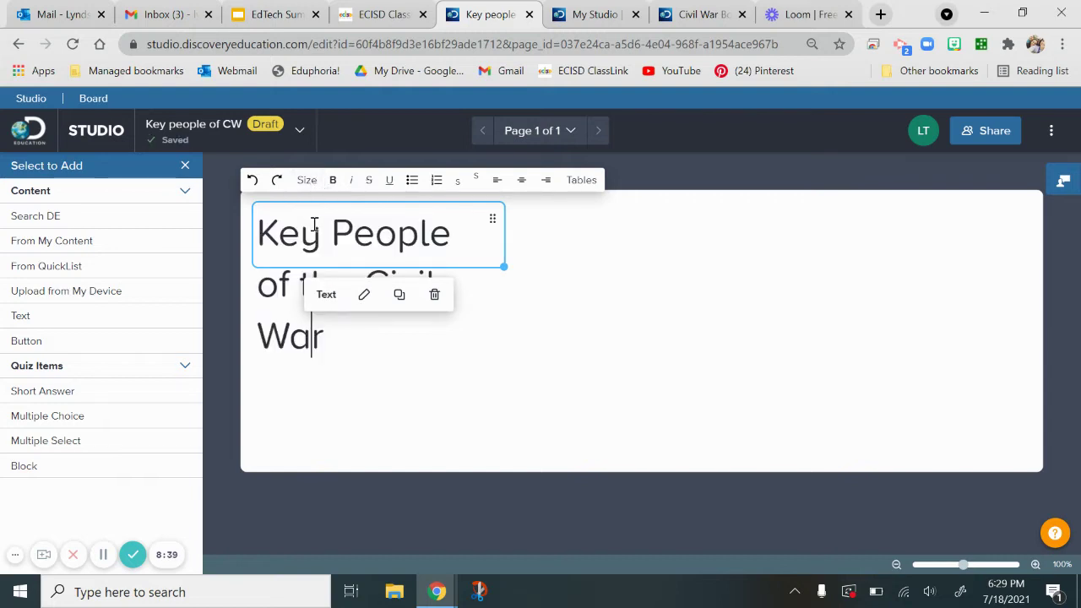
left_click(522, 182)
left_click_drag(503, 266, 1026, 275)
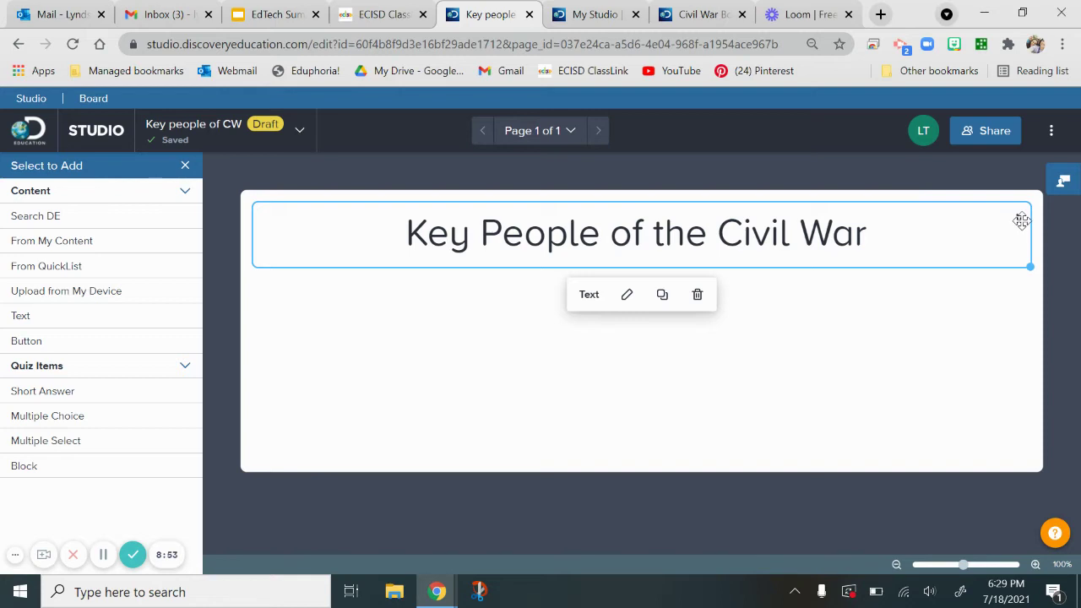
mouse_move(1018, 218)
left_mouse_down()
mouse_move(1027, 292)
mouse_move(1030, 215)
mouse_move(1017, 220)
left_mouse_up()
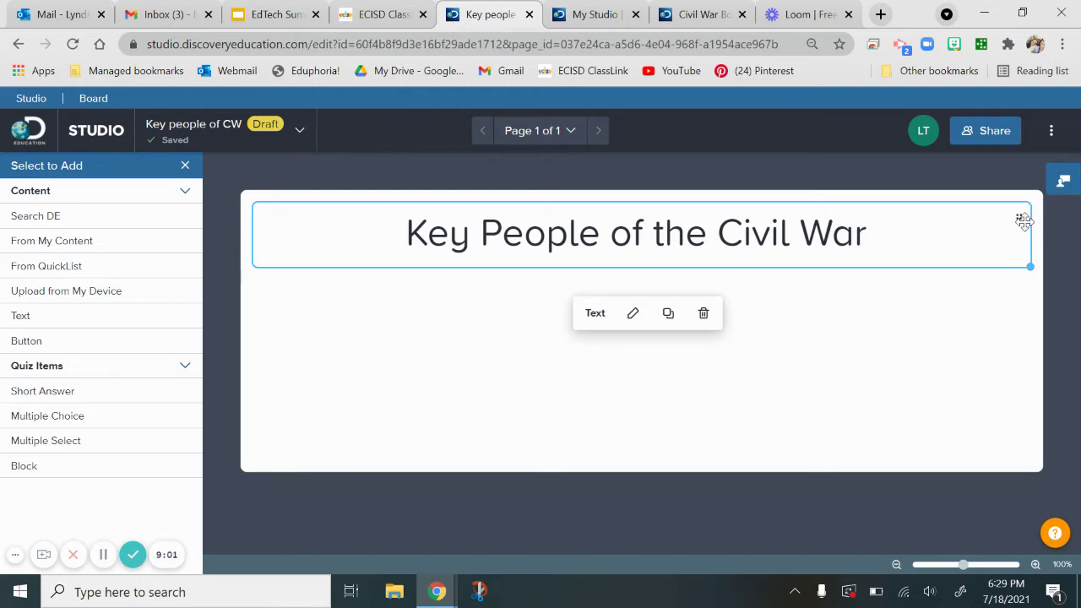
left_click_drag(1021, 221, 997, 222)
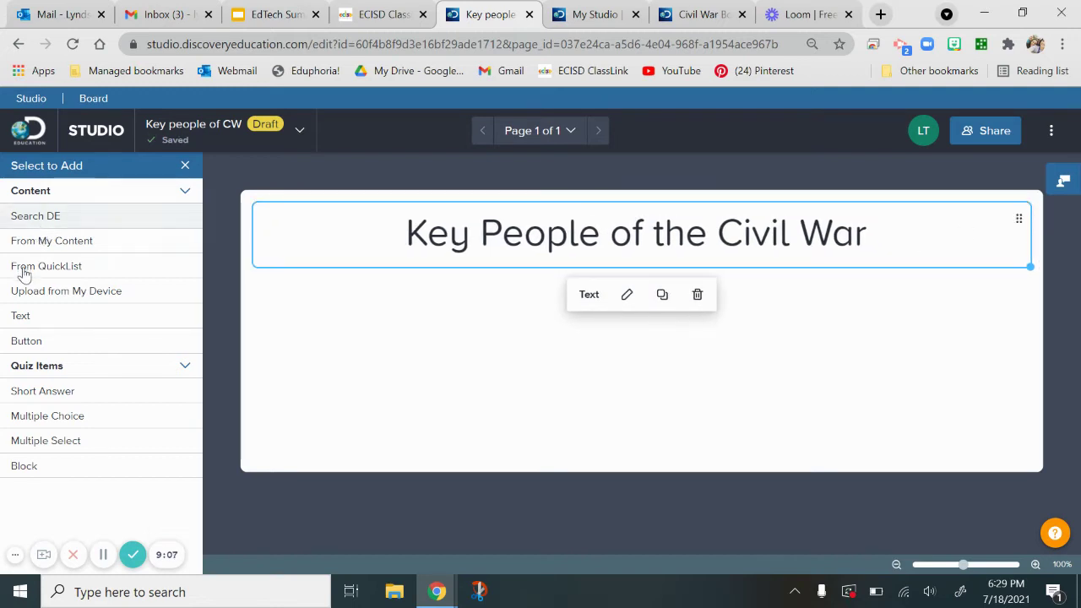
Step: Search Discovery Education for 'Abraham lincoln', limited to grades 6–8
left_click(54, 227)
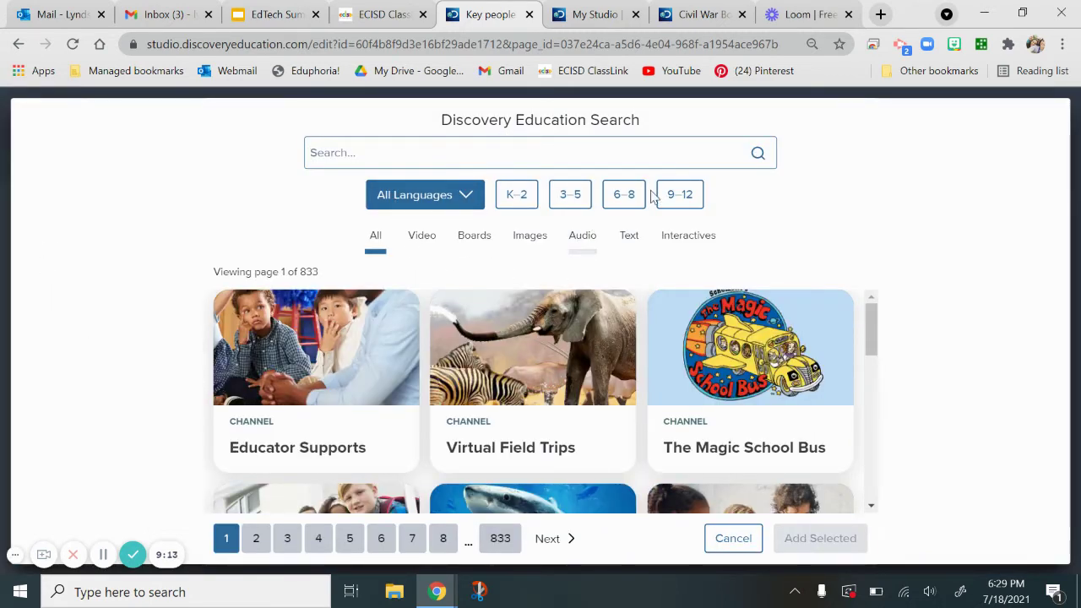
left_click(626, 191)
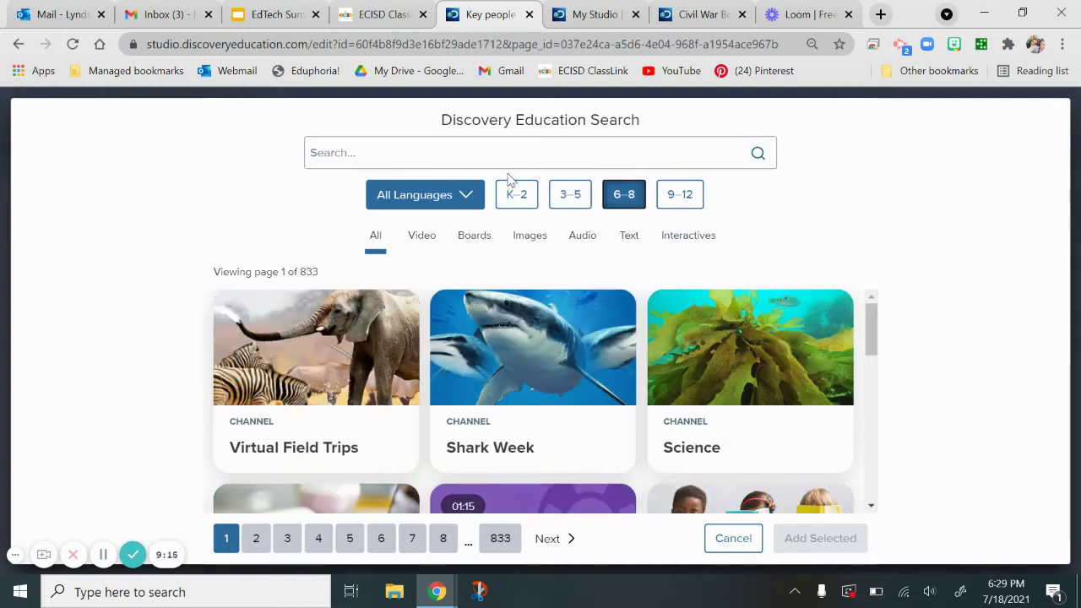
left_click(501, 158)
type("Abra")
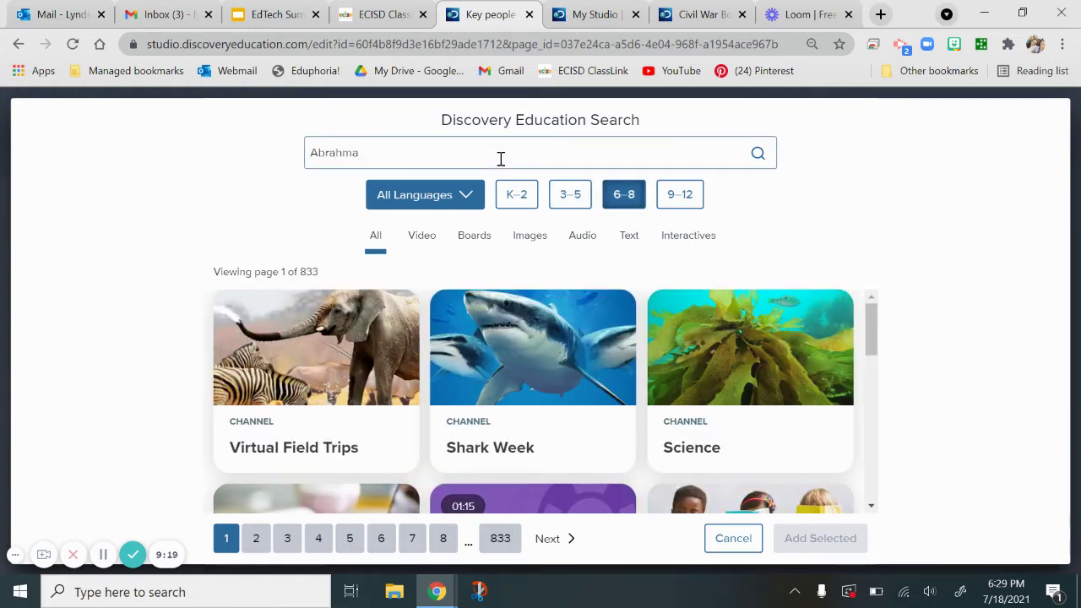
type("ham lin")
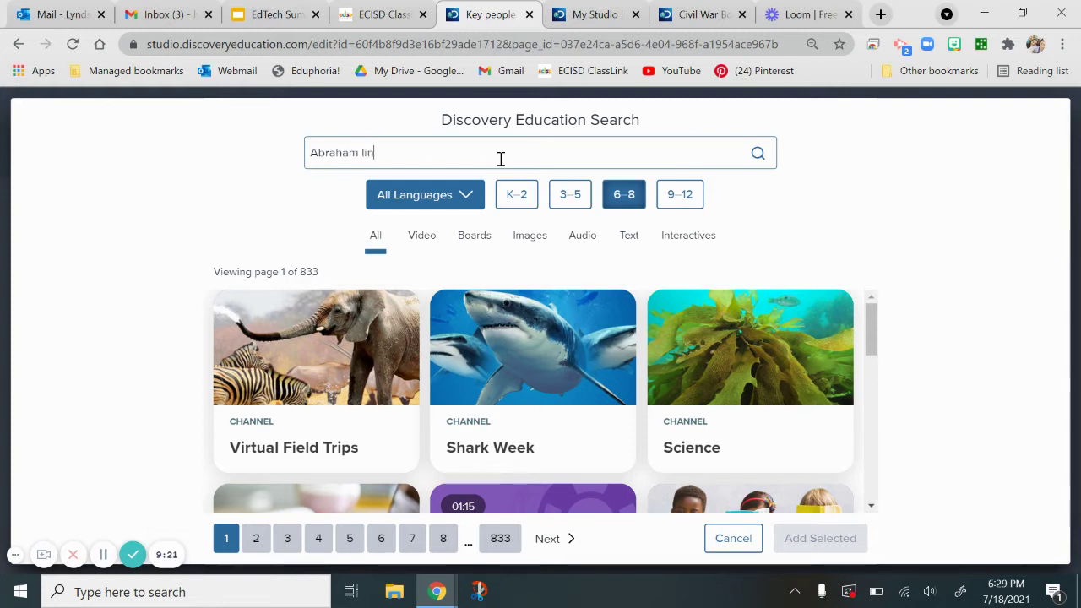
type("coln")
key("Return")
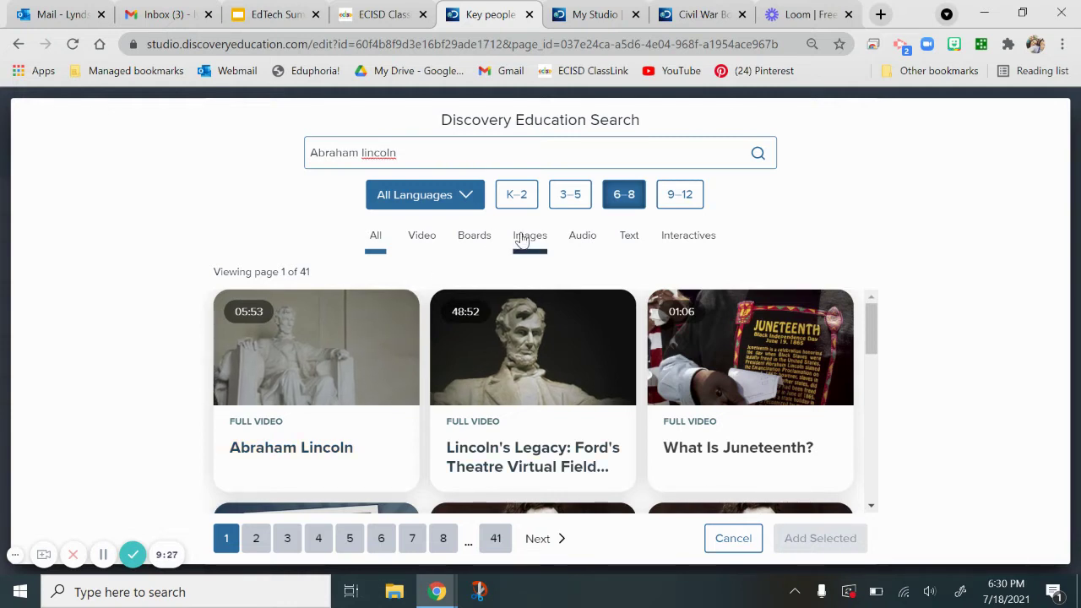
Step: Narrow the results to images and select the Lincoln stereoscope photo
scroll(676, 437, "down", 3)
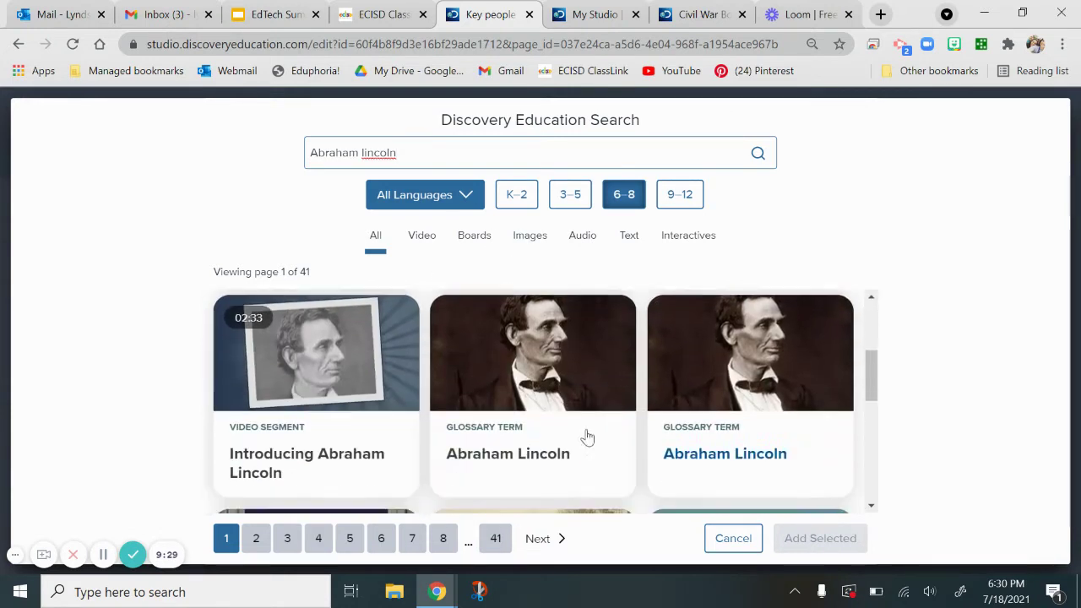
scroll(572, 444, "up", 3)
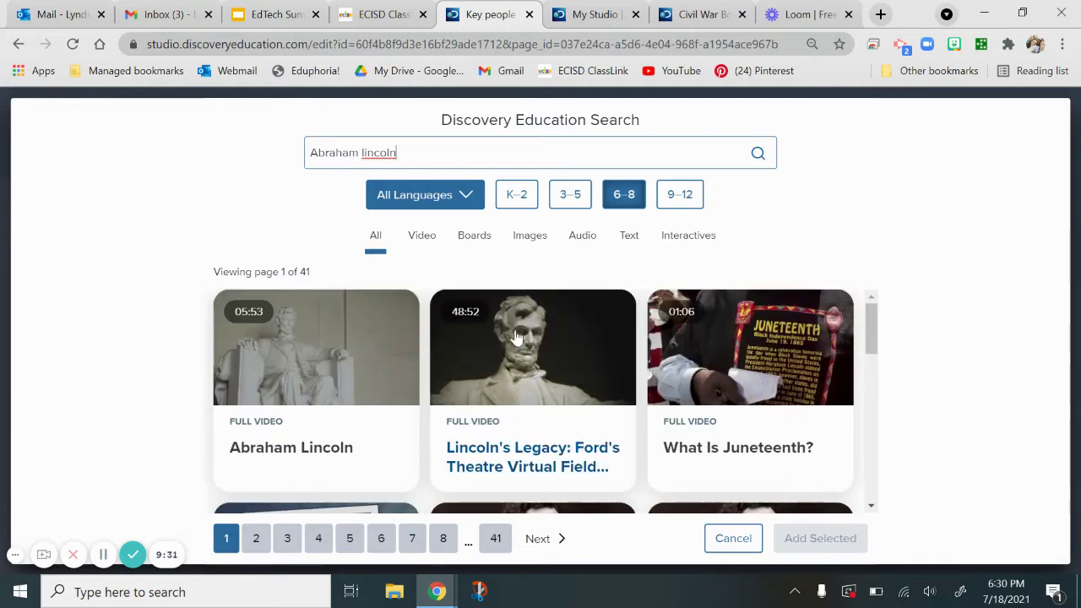
left_click(530, 240)
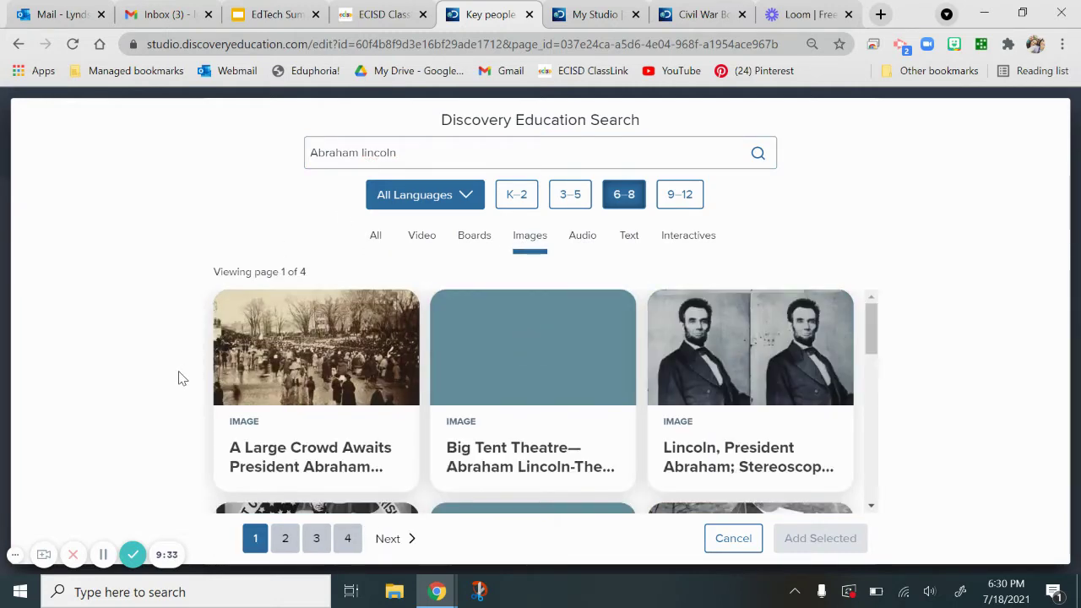
scroll(724, 410, "down", 2)
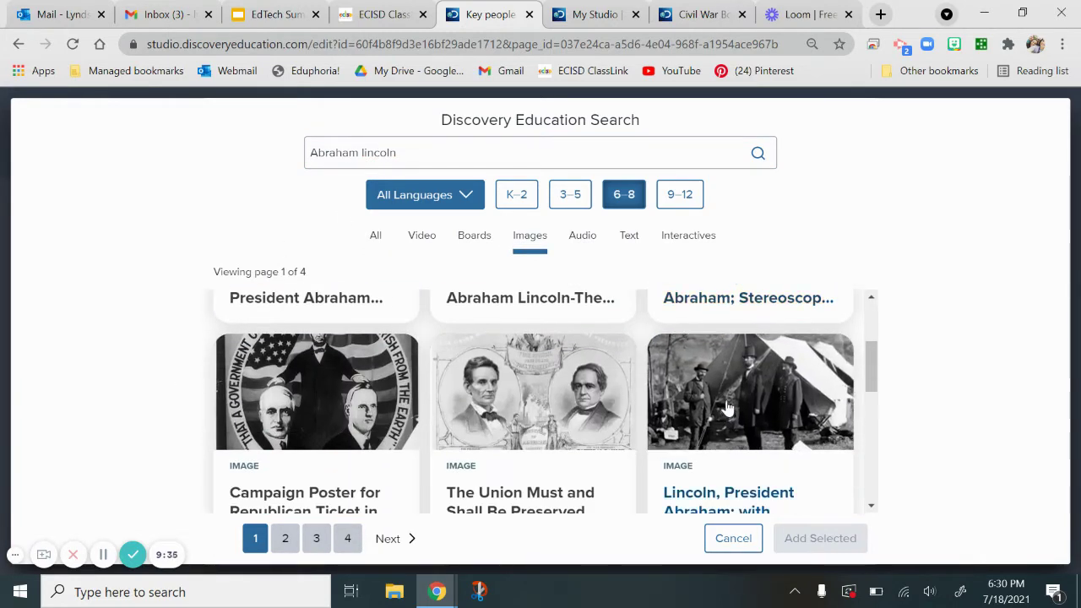
scroll(727, 407, "down", 5)
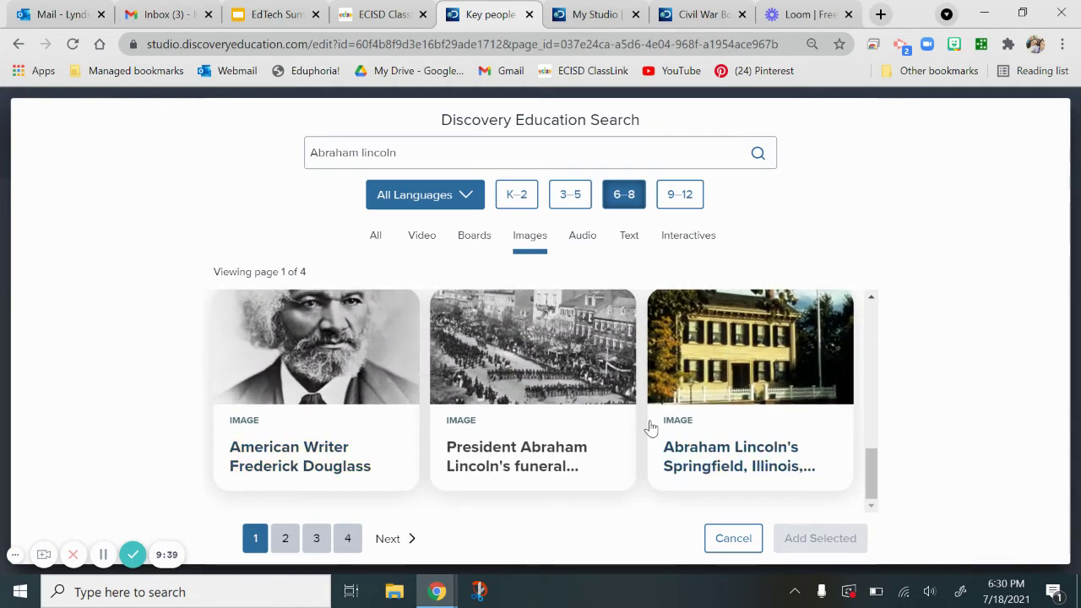
scroll(652, 427, "up", 8)
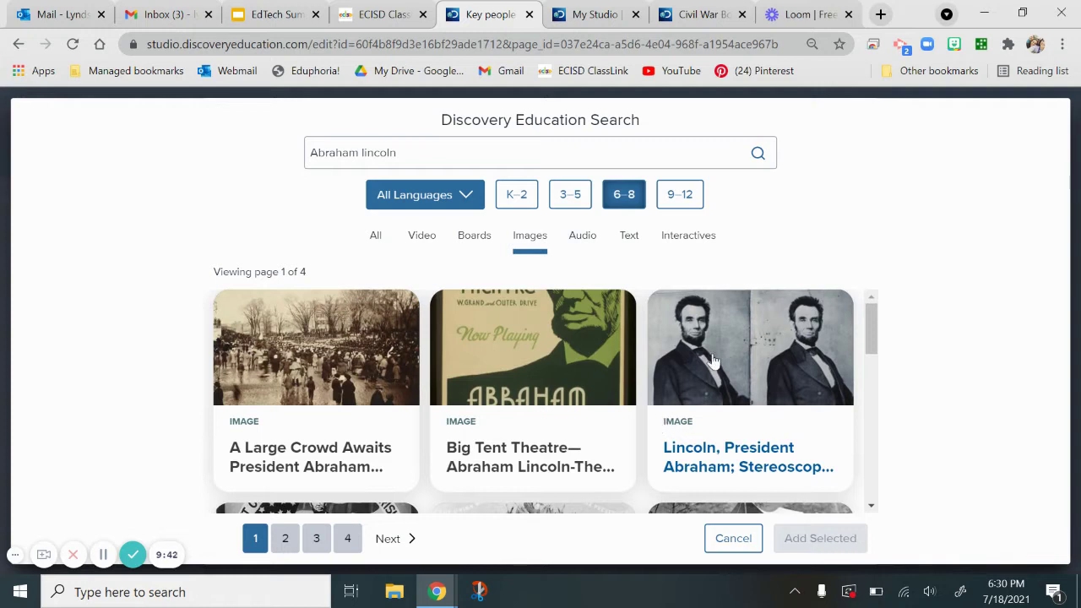
left_click(712, 362)
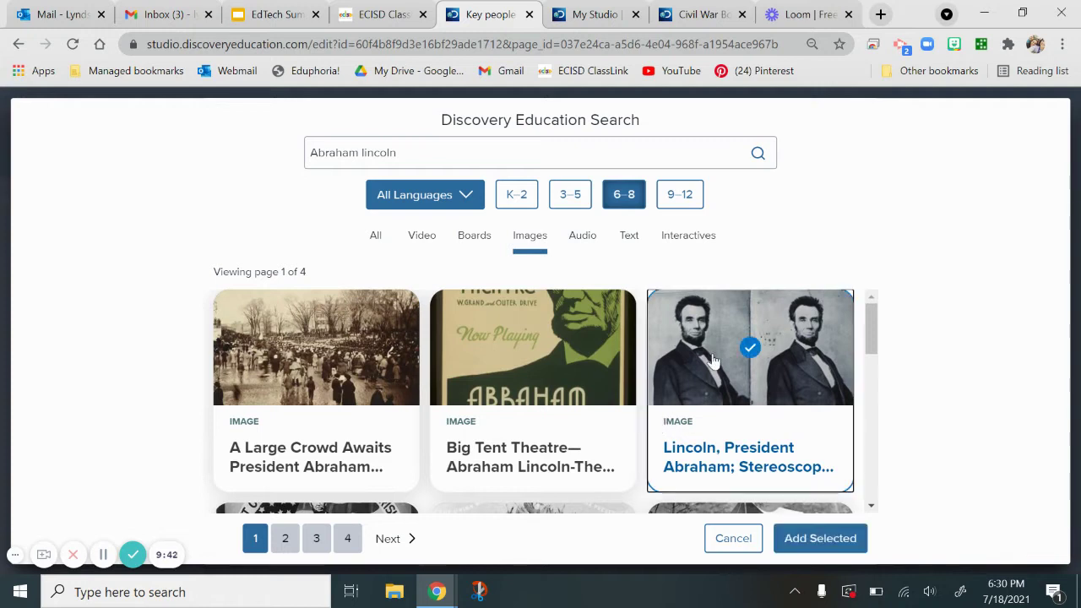
Step: Add the Lincoln stereoscope photo to the page and enlarge it
left_click(827, 539)
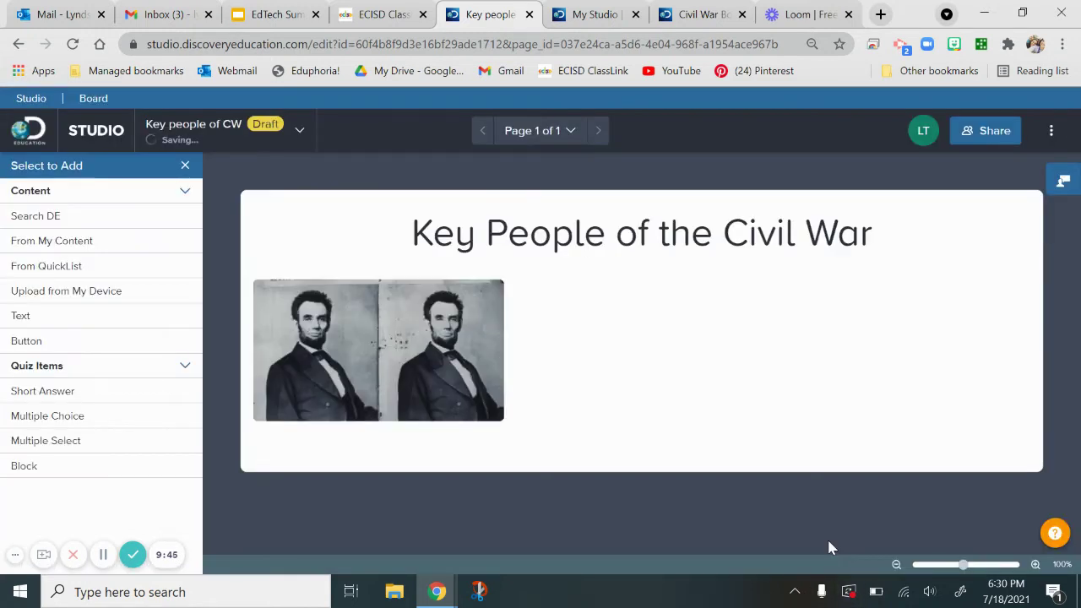
left_click(414, 358)
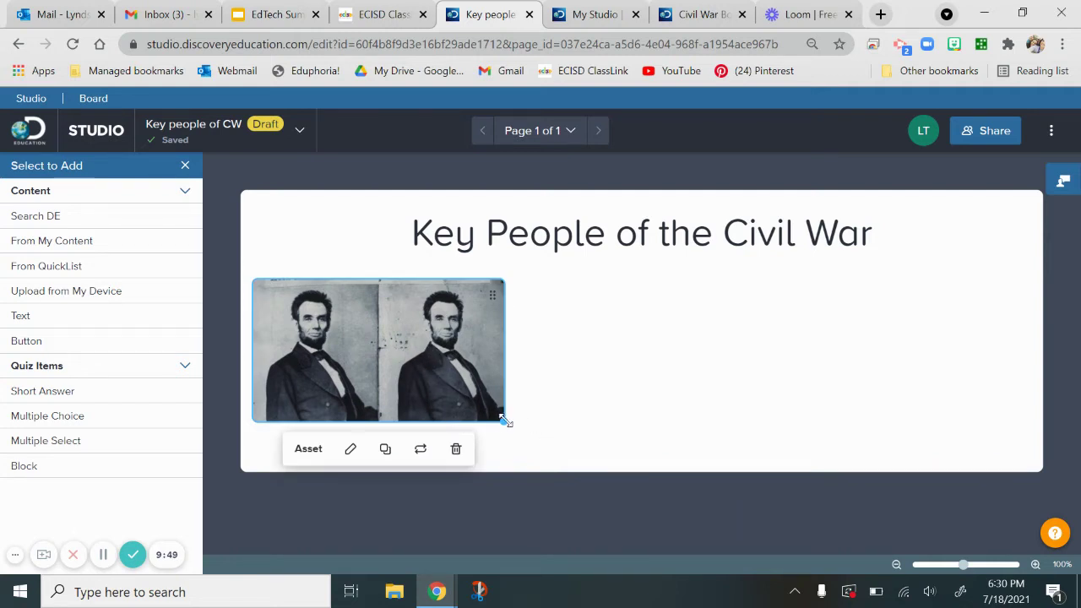
left_click_drag(504, 420, 648, 540)
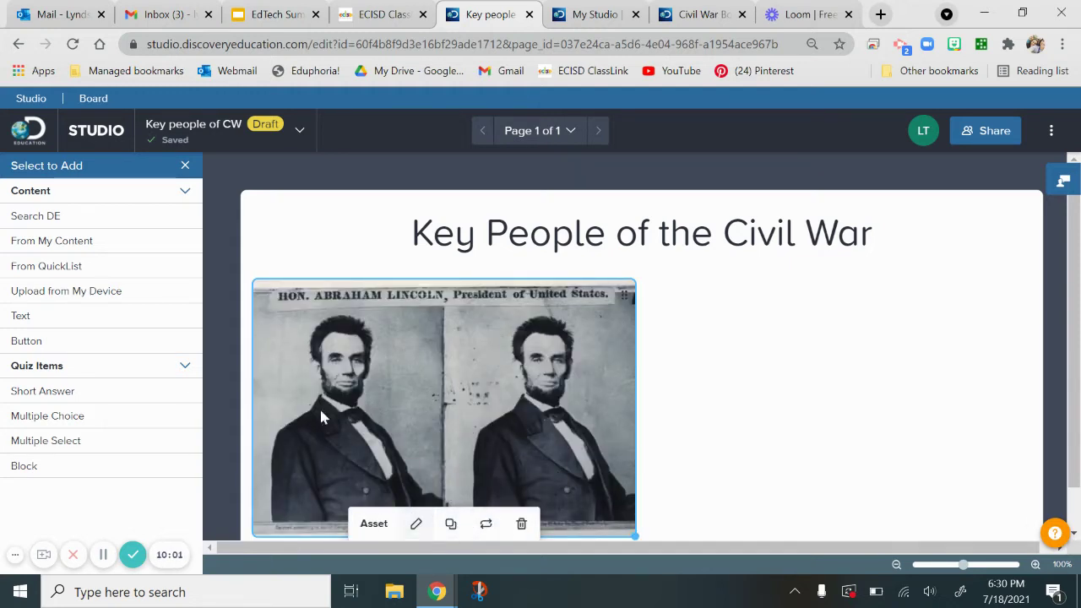
Step: Open and close the photo's display settings, then delete the photo from the page
left_click(415, 523)
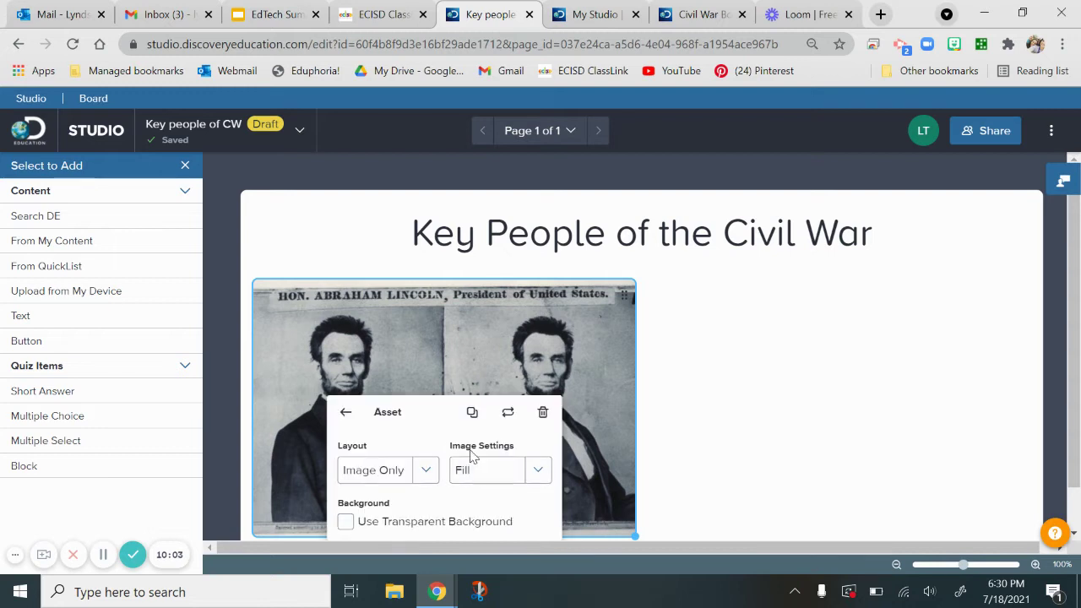
scroll(439, 506, "down", 1)
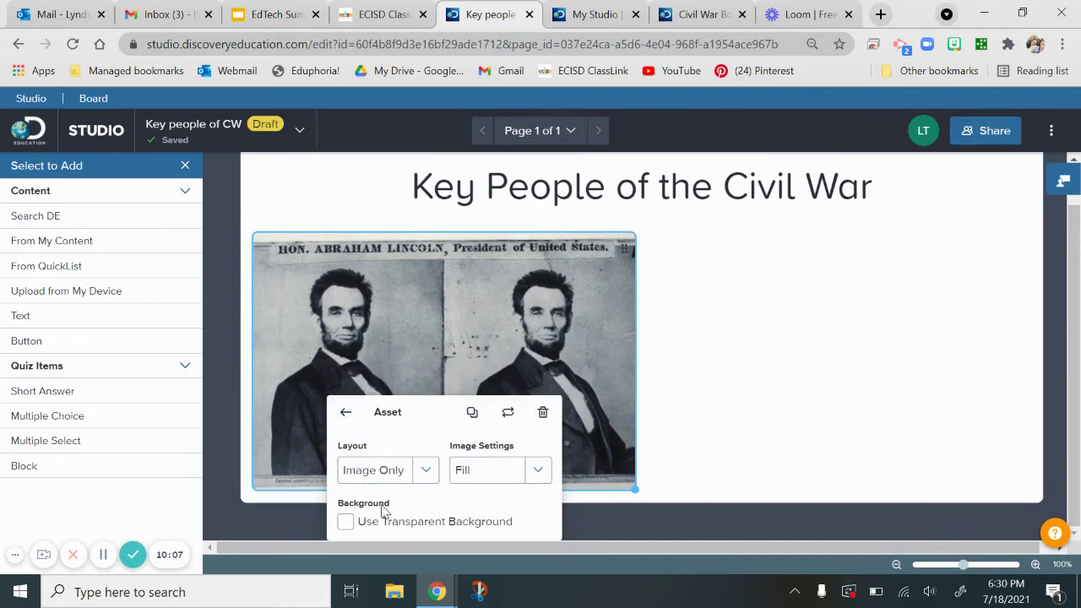
left_click(345, 412)
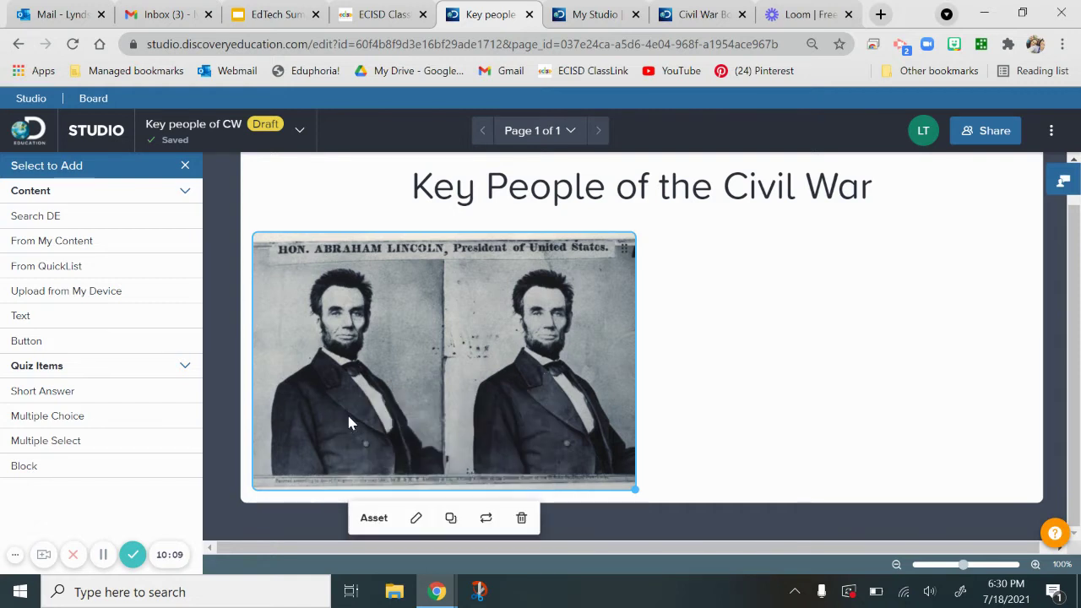
right_click(572, 382)
left_click(499, 379)
left_click(522, 518)
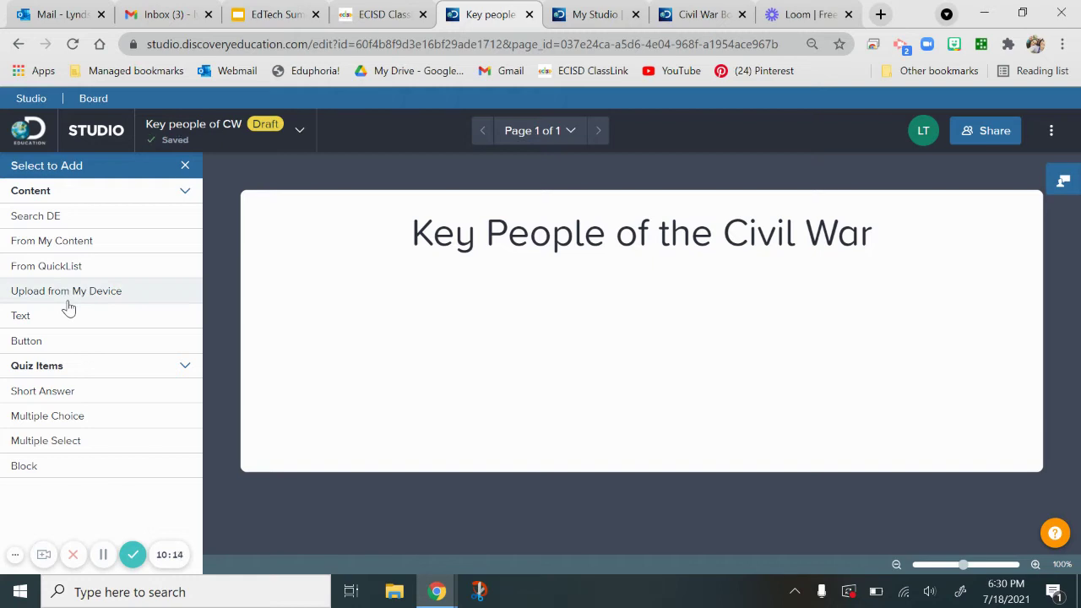
Step: Search 'Abraham Lincoln' in grade 6–8 images and add the Big Tent Theatre poster
left_click(48, 221)
type("Abraham L")
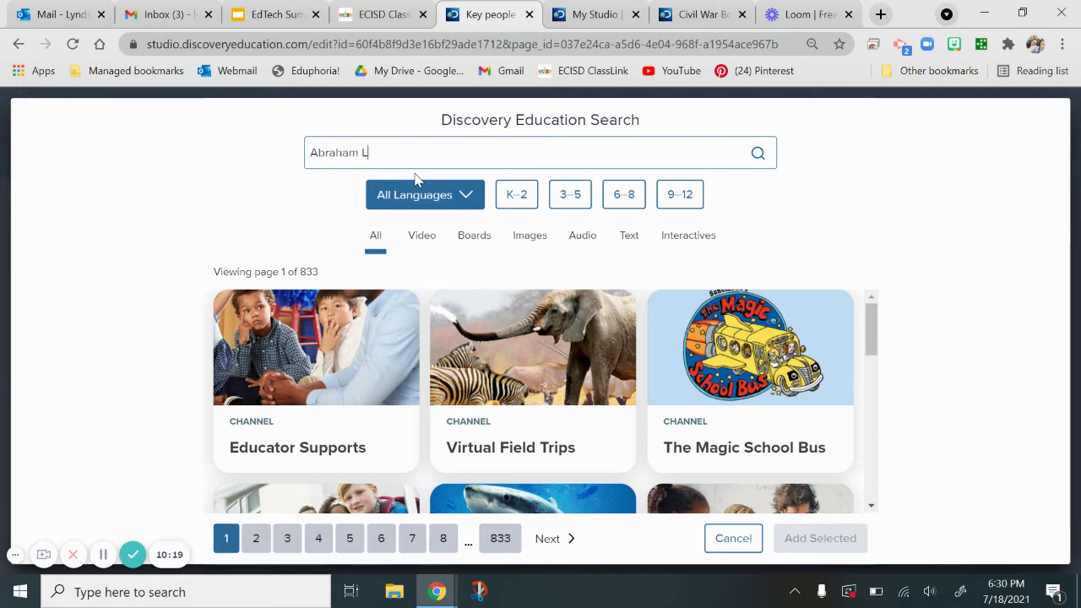
type("icoln")
key("Return")
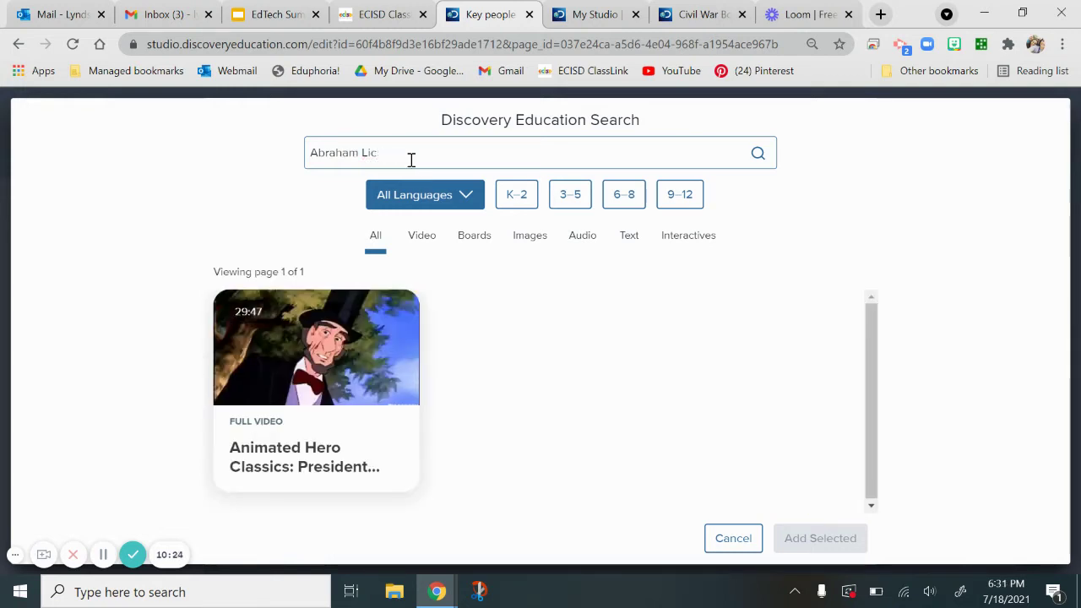
type("ncol")
key("Return")
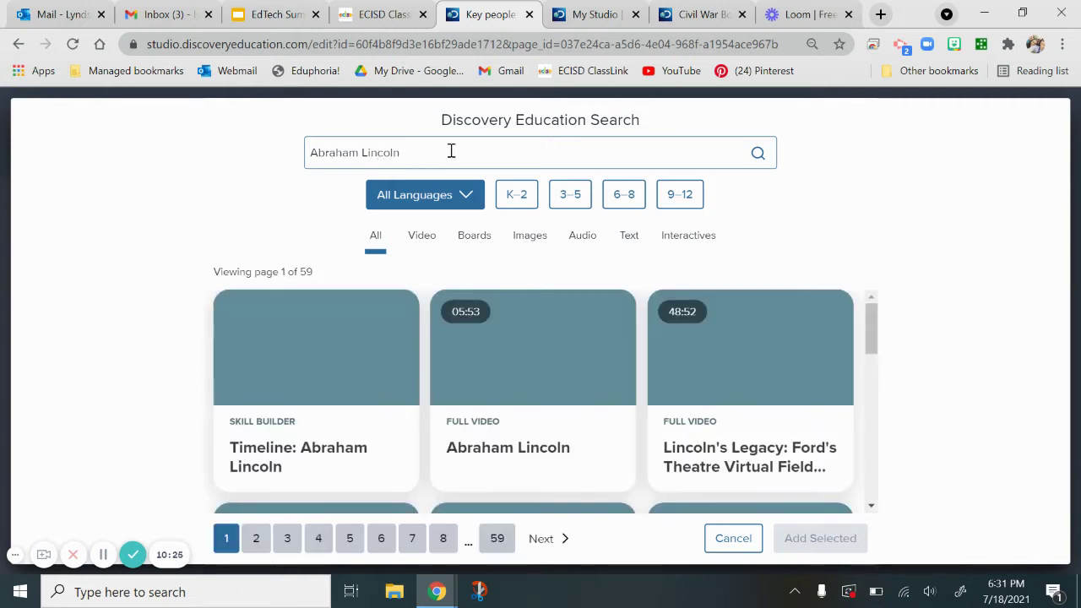
left_click(624, 198)
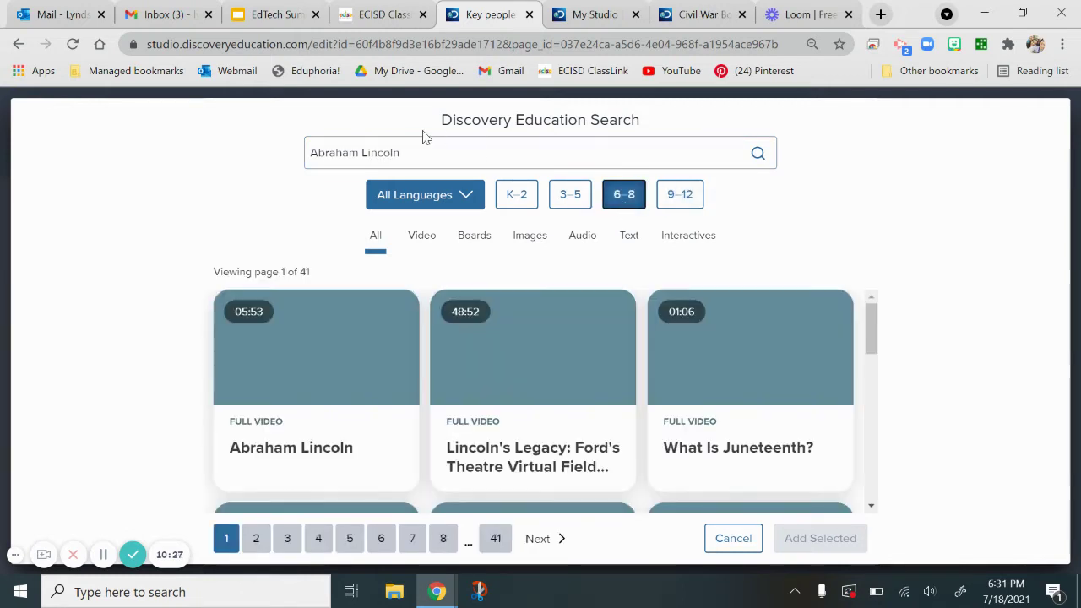
left_click(529, 236)
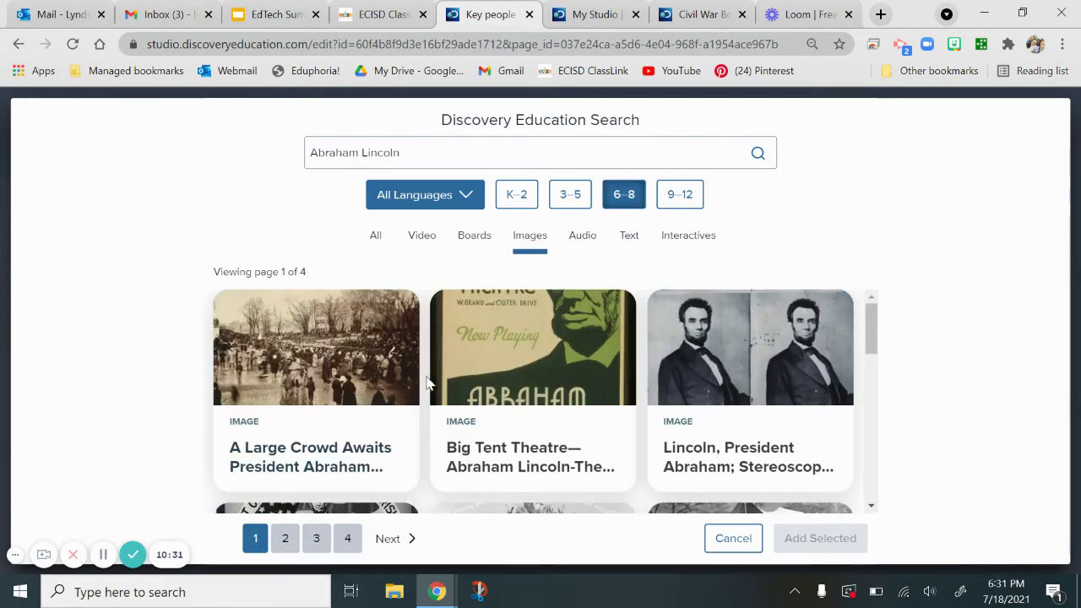
left_click(488, 363)
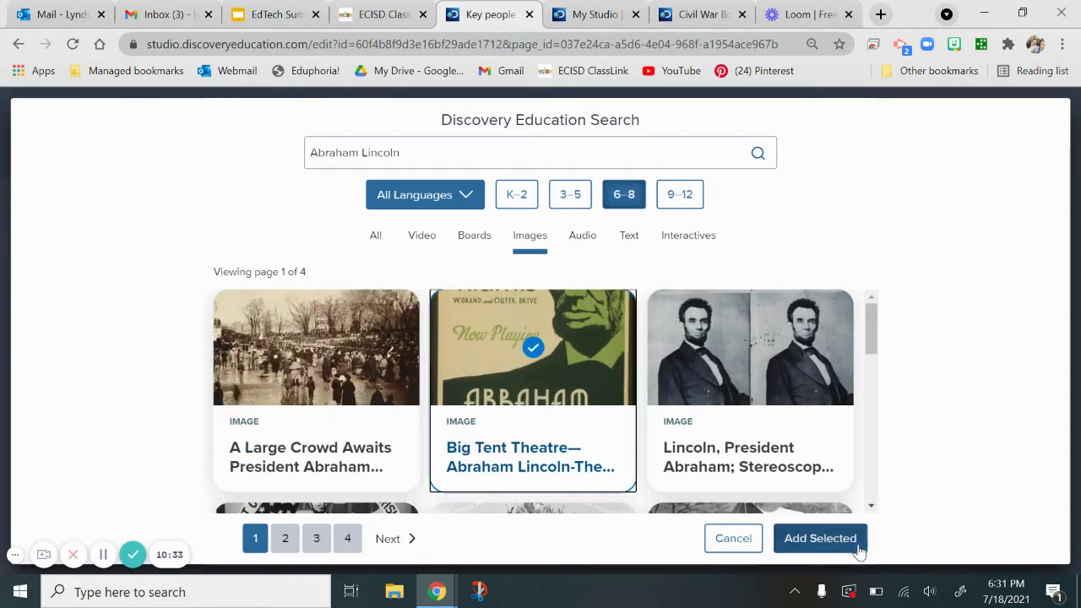
left_click(855, 545)
Step: Drag the Big Tent Theatre poster's corner to enlarge it beneath the title
left_click(412, 340)
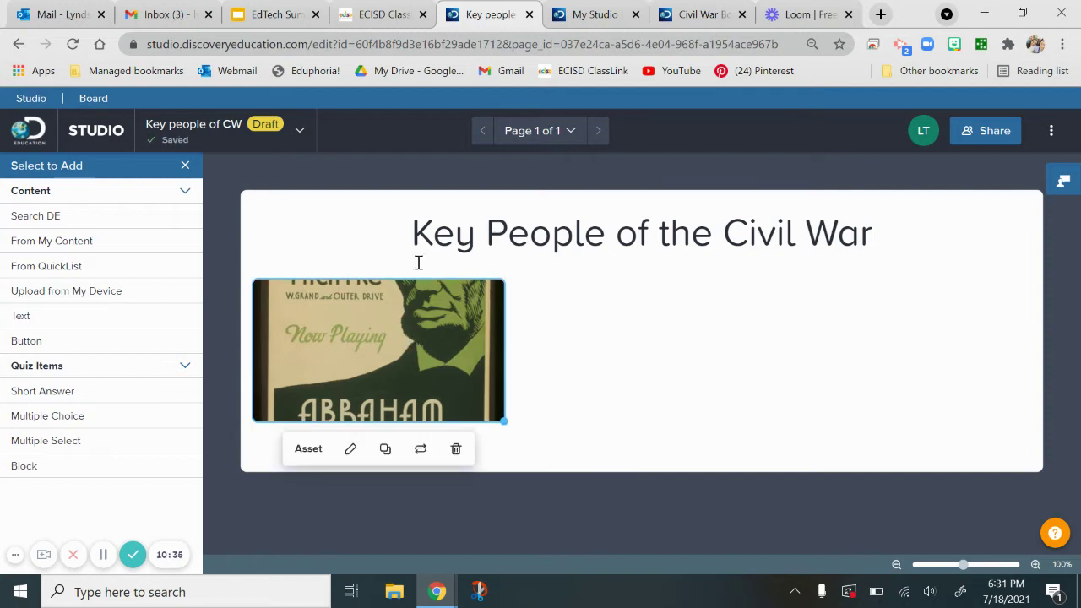
left_click_drag(503, 419, 591, 460)
scroll(463, 353, "down", 1)
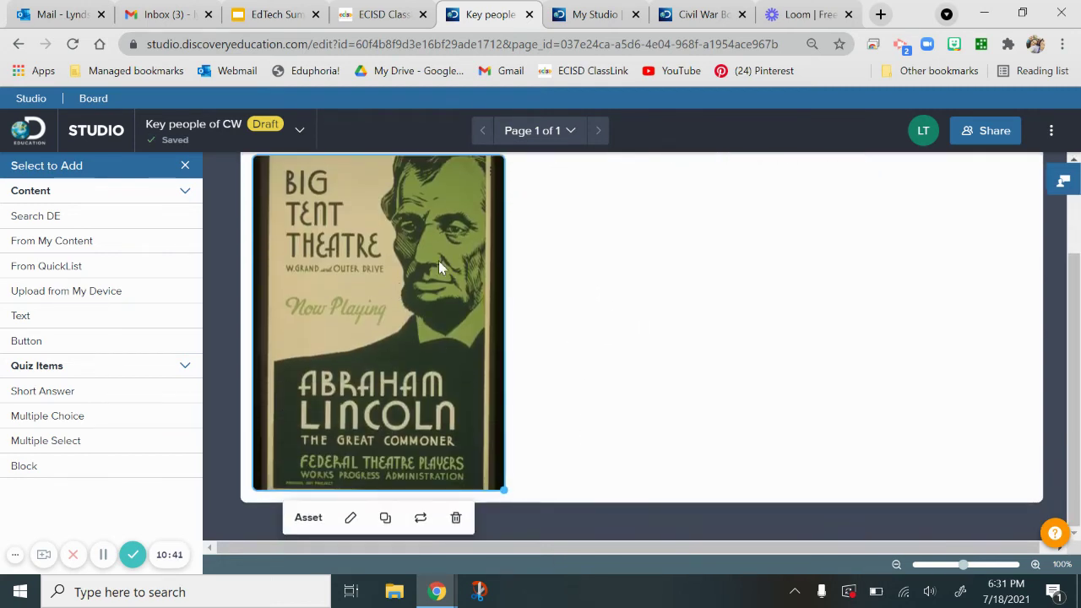
scroll(674, 441, "up", 1)
mouse_move(338, 387)
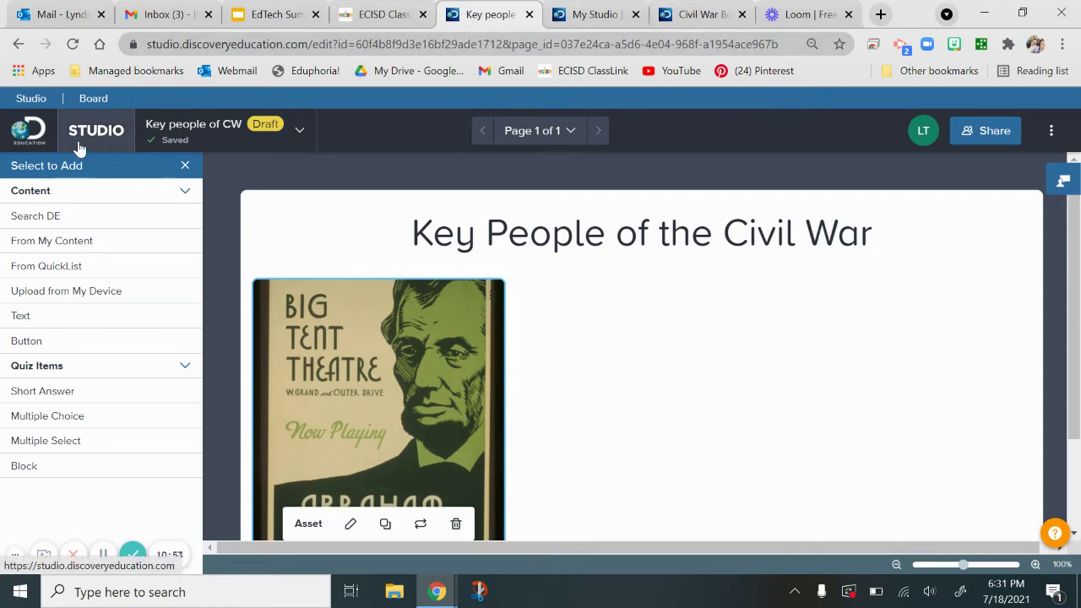
Step: In a new tab, search Google Images for Abraham Lincoln
left_click(881, 15)
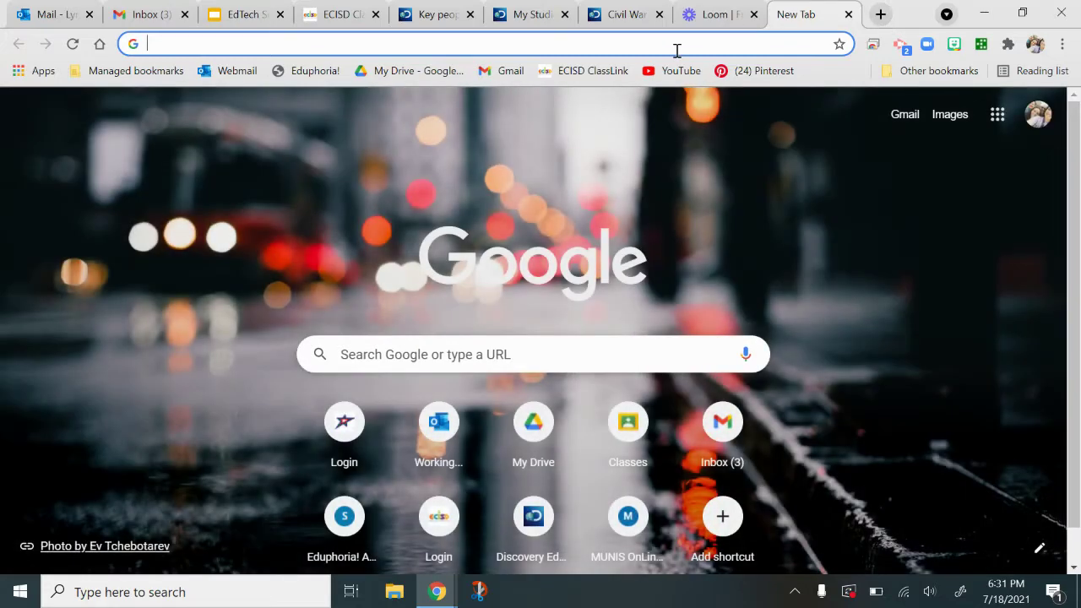
type("Abrahm")
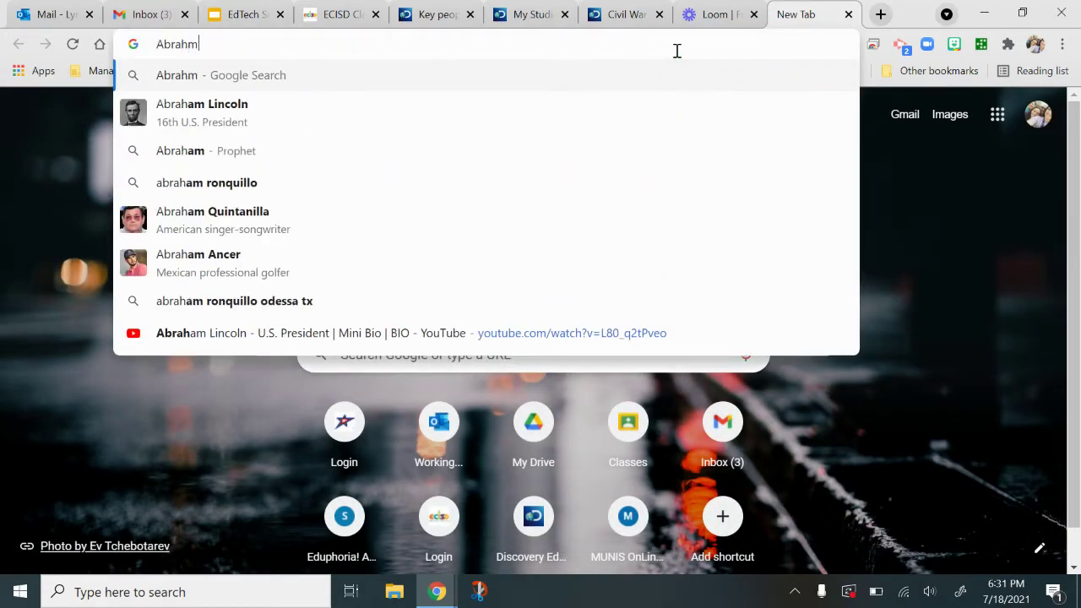
key("Down")
key("Down")
key("Return")
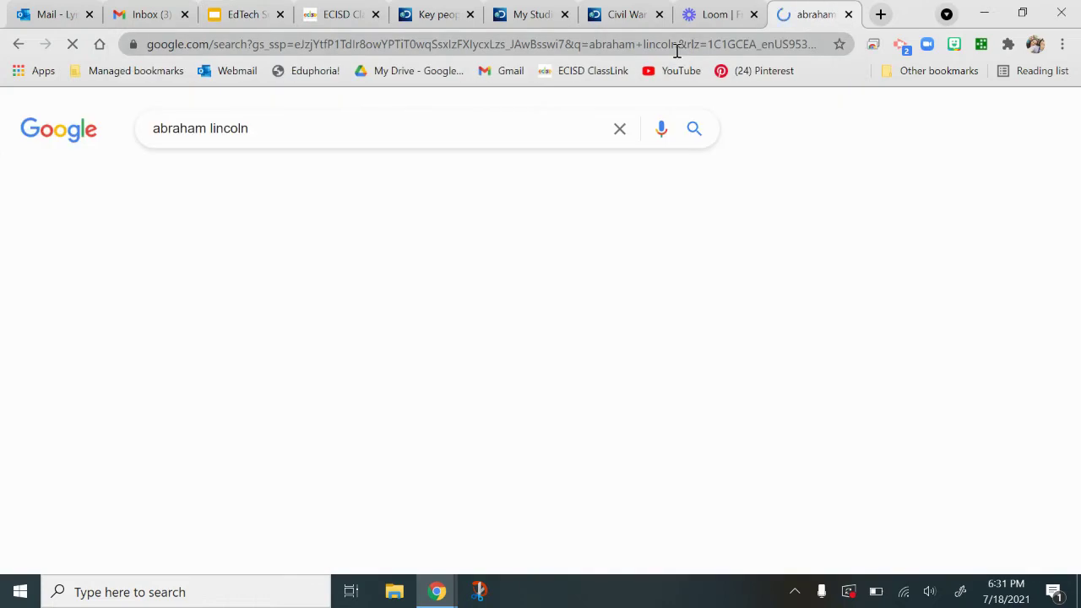
left_click(241, 193)
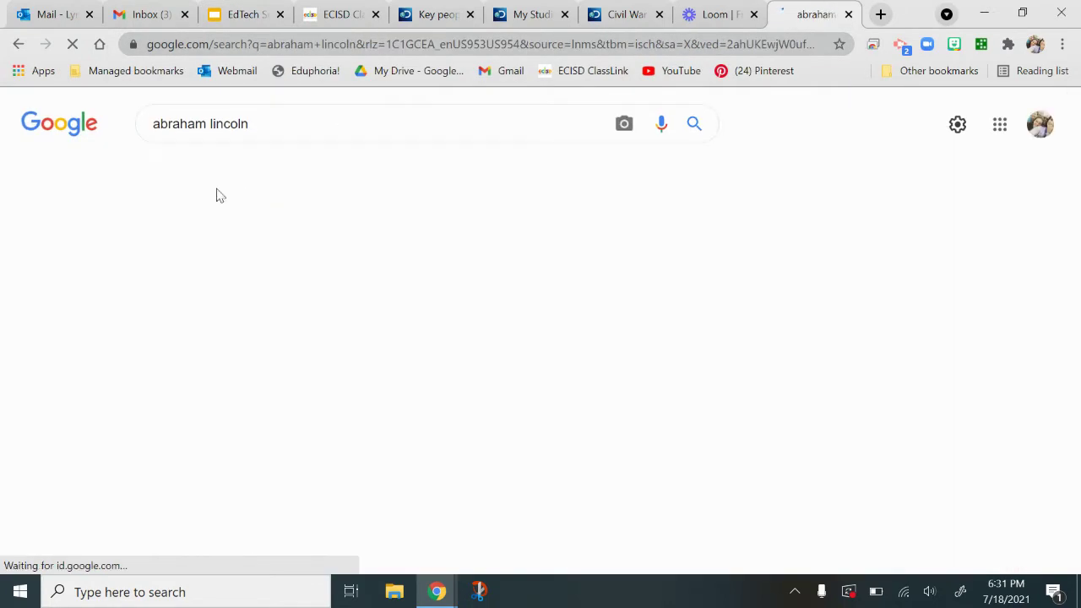
scroll(793, 397, "down", 3)
scroll(652, 363, "down", 5)
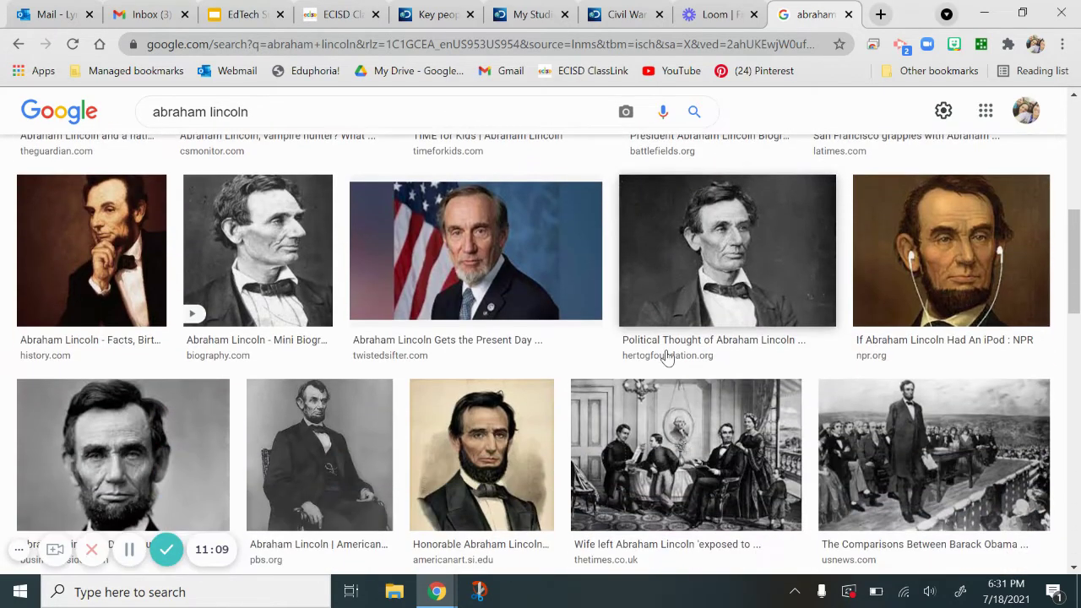
scroll(667, 357, "up", 2)
scroll(667, 357, "up", 3)
Step: Save the seated black-and-white Lincoln portrait to Pictures as Lincoln.jpg
left_click(346, 348)
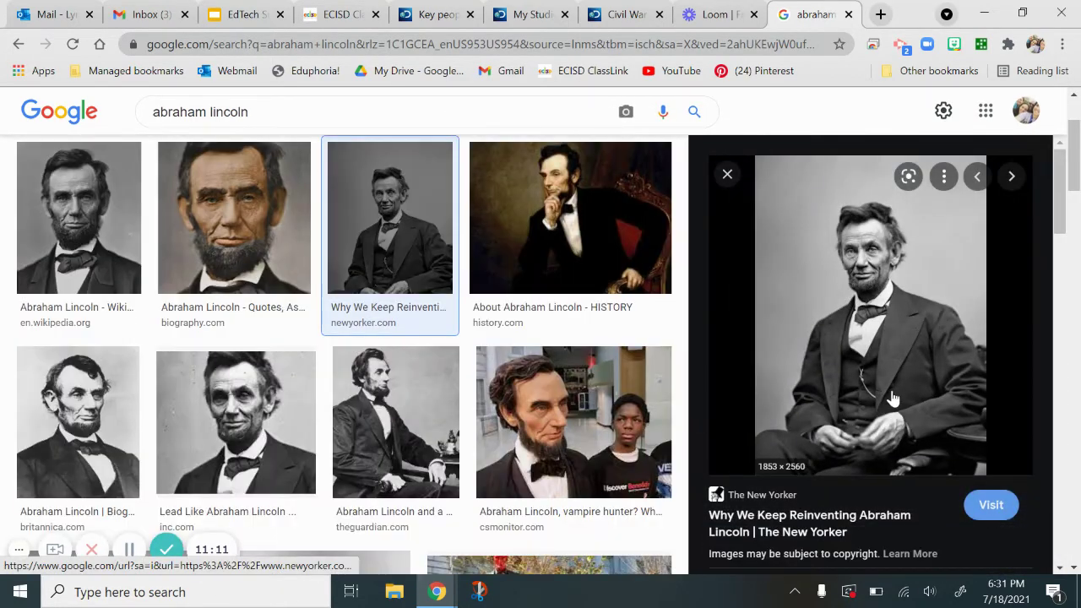
right_click(888, 393)
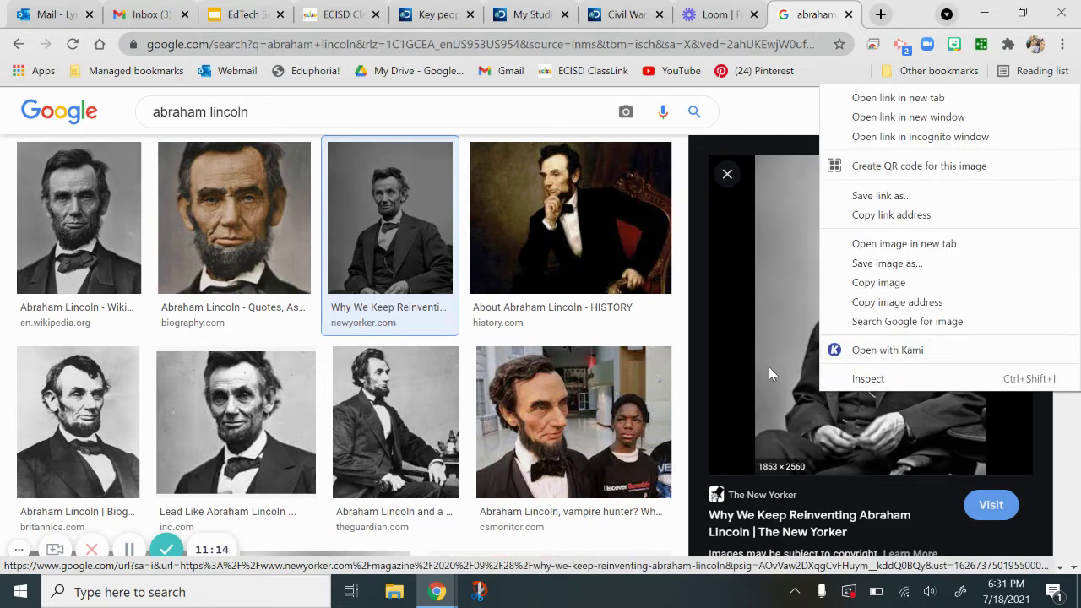
left_click(886, 263)
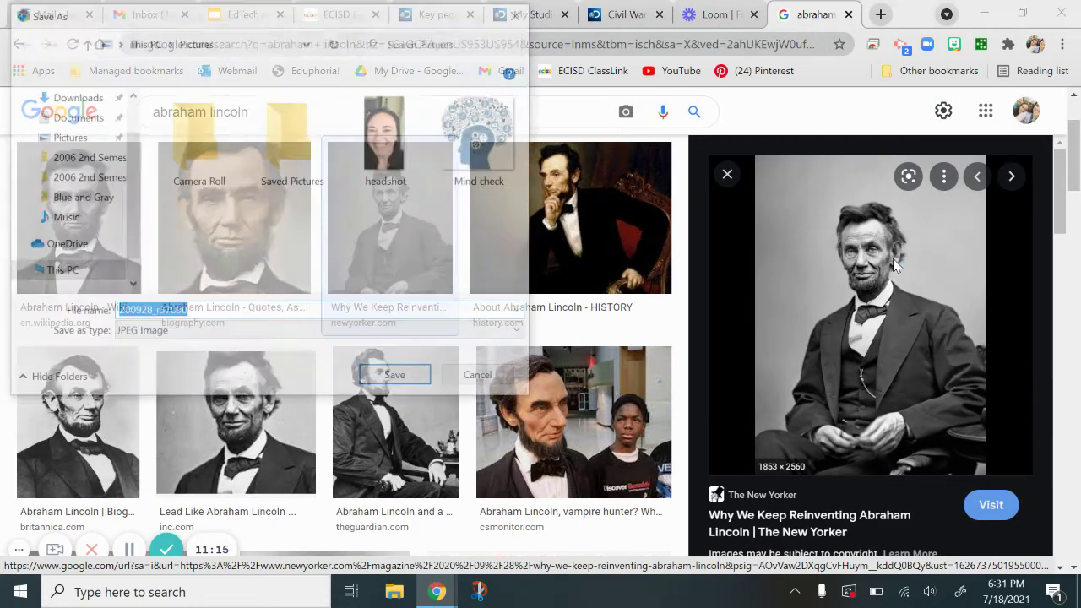
type("Lincoln")
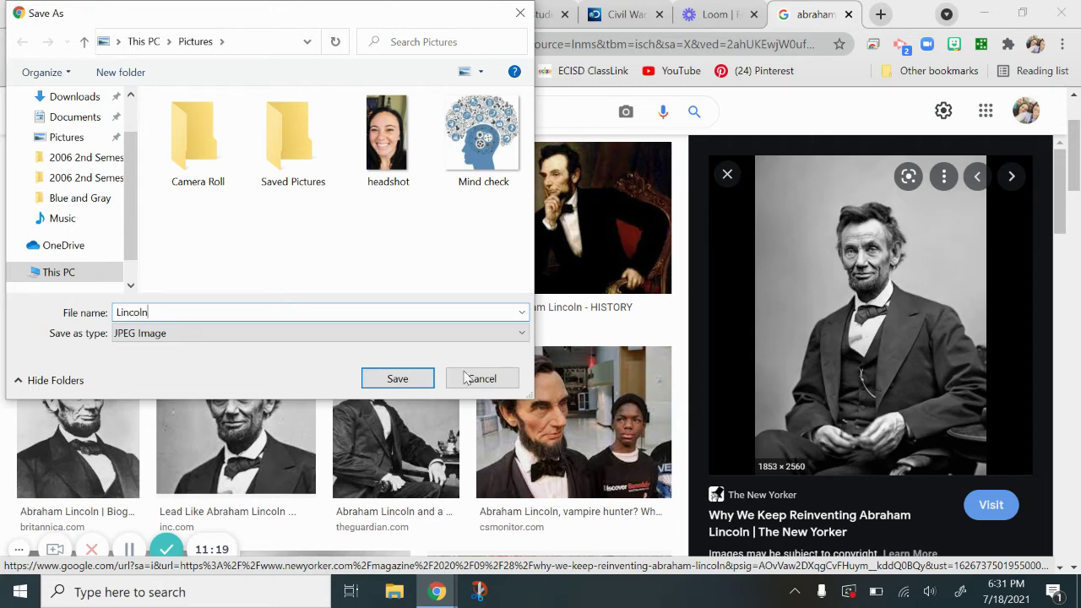
left_click(397, 378)
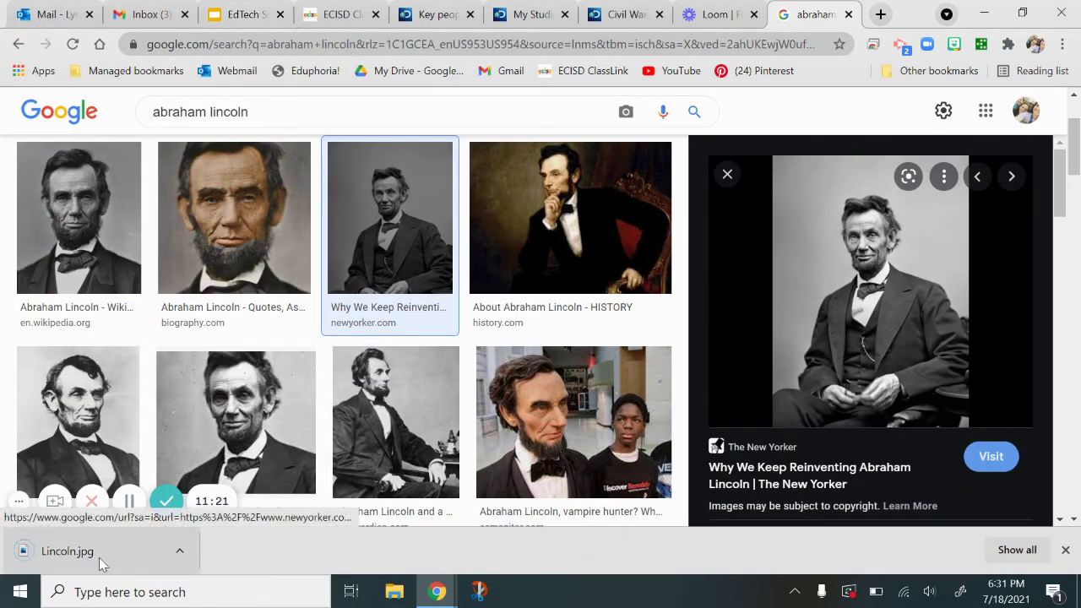
Step: Upload Lincoln.jpg from the computer's Pictures folder to the Key people of CW board
left_click(421, 13)
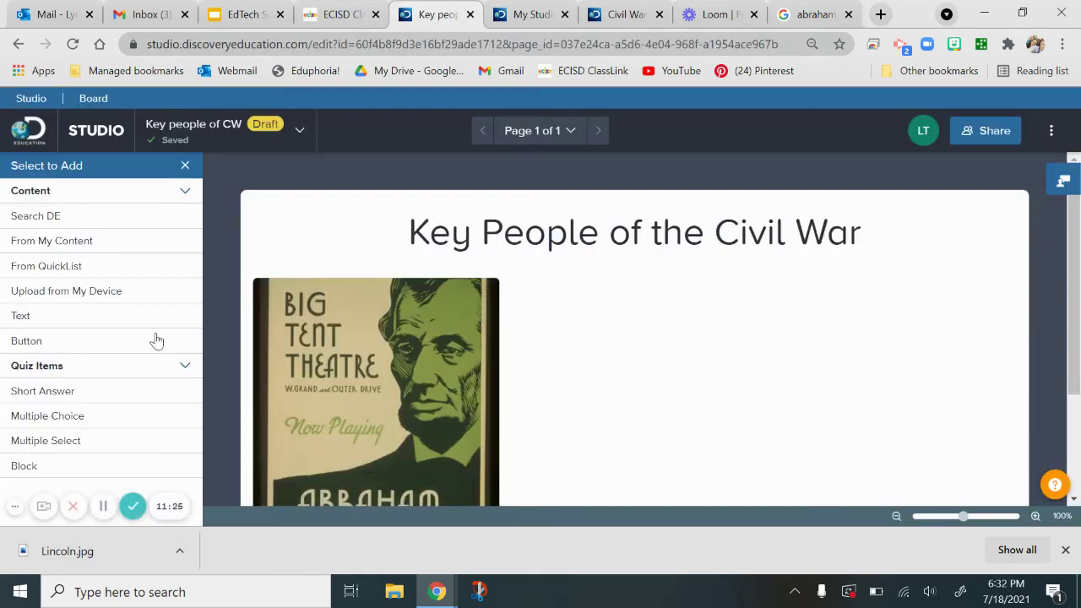
left_click(98, 292)
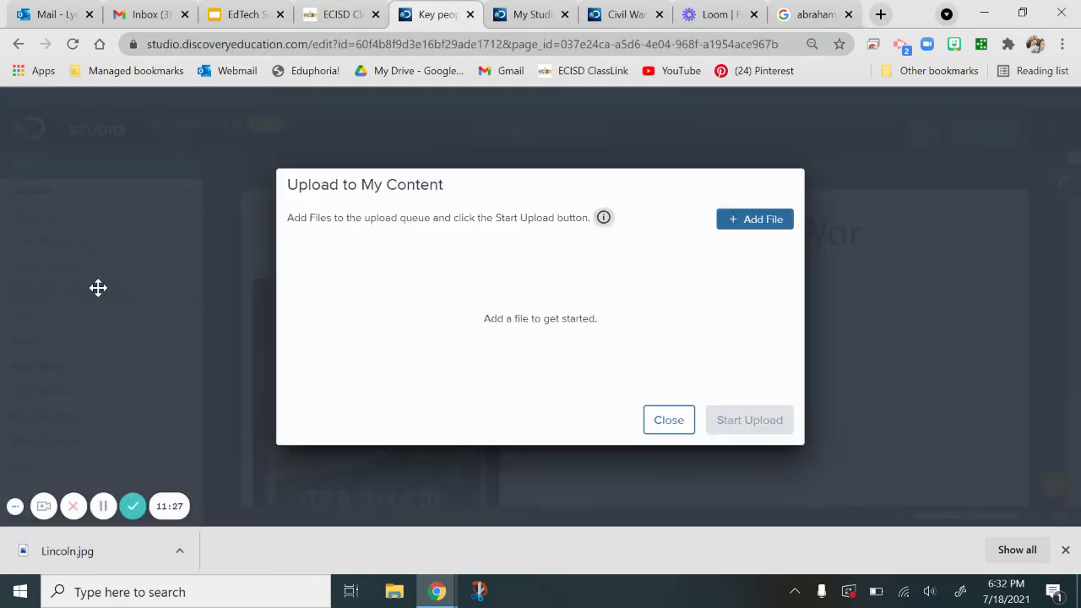
left_click(736, 223)
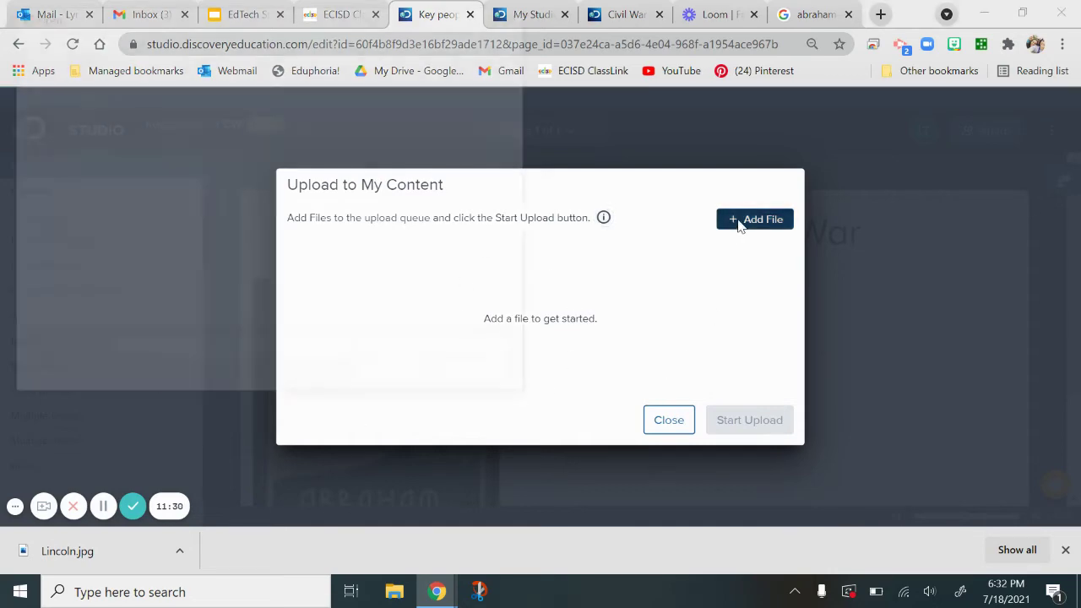
left_click(361, 302)
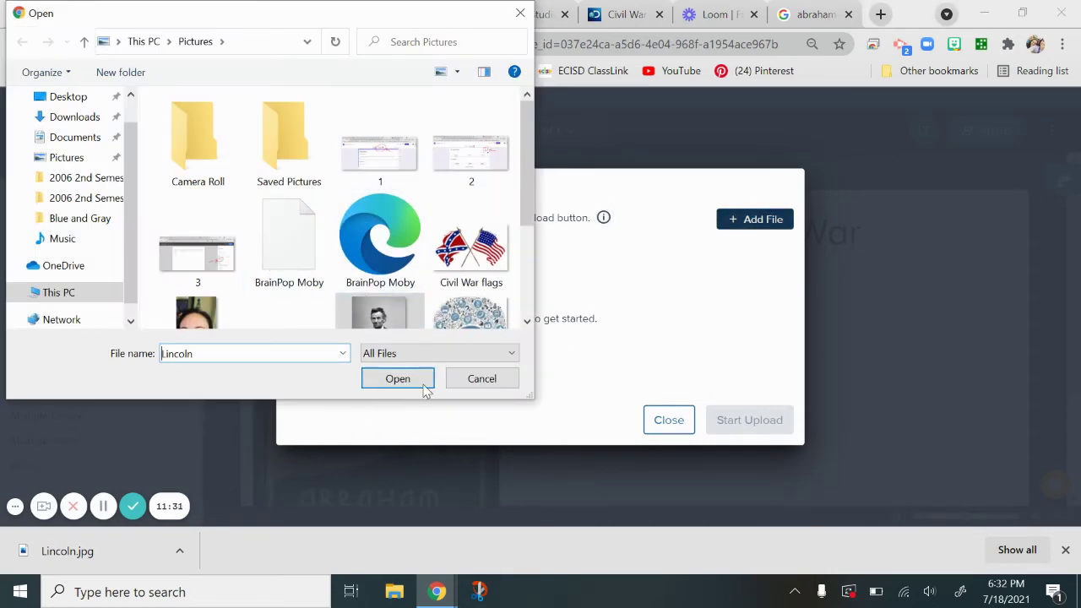
left_click(425, 379)
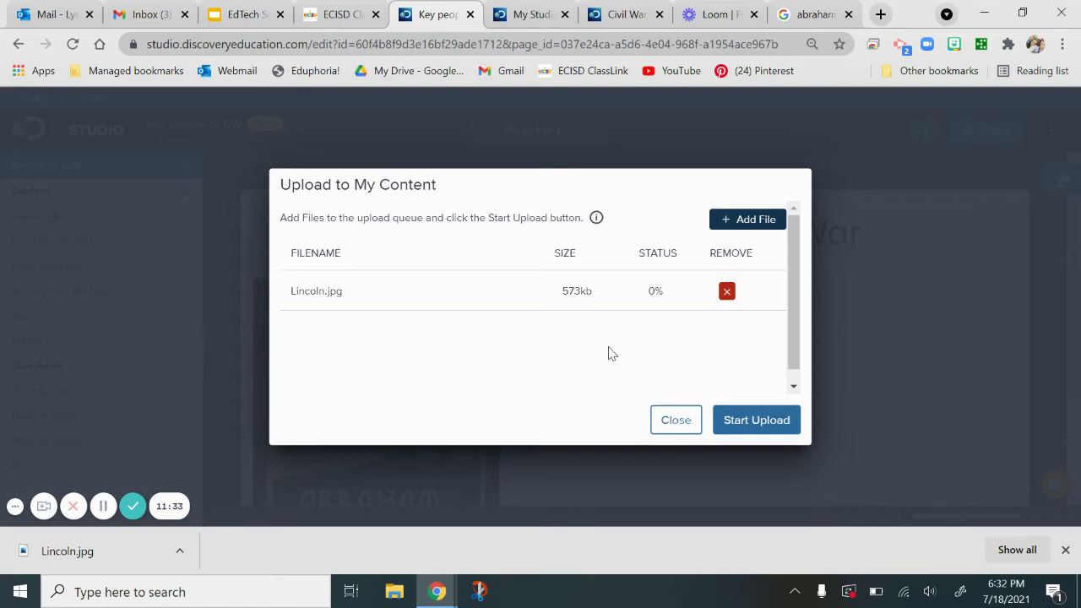
left_click(760, 419)
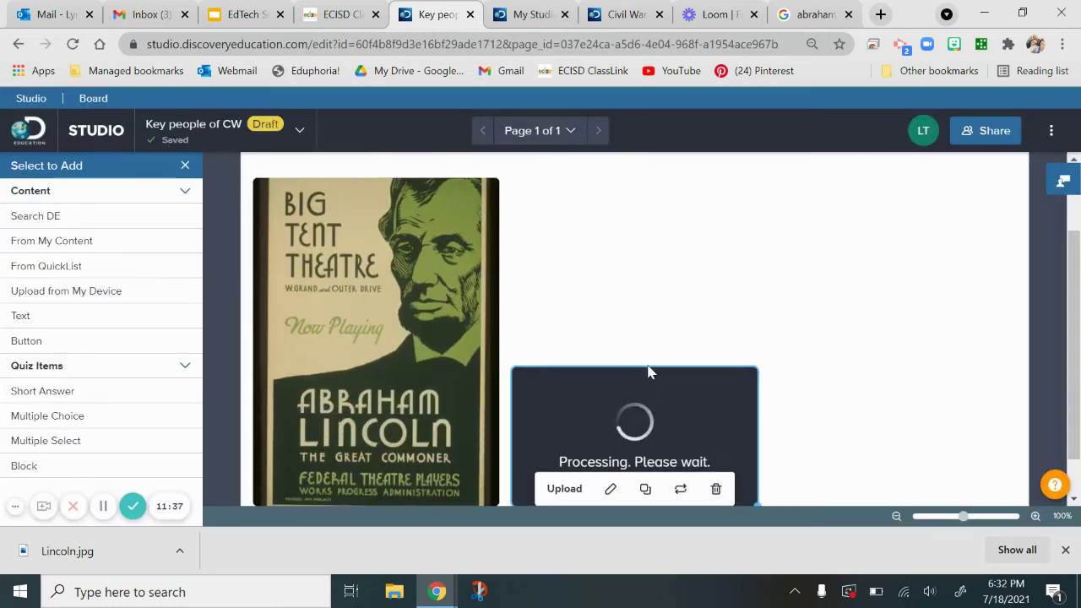
Step: Delete the theatre poster and place the Lincoln photo small under the title at left
left_click(446, 275)
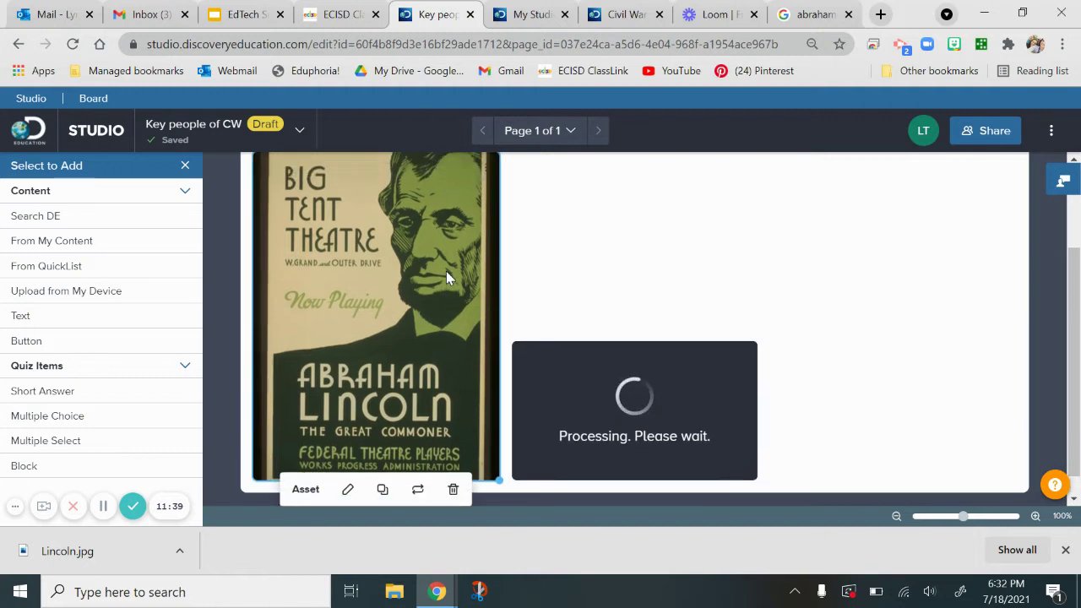
left_click(456, 492)
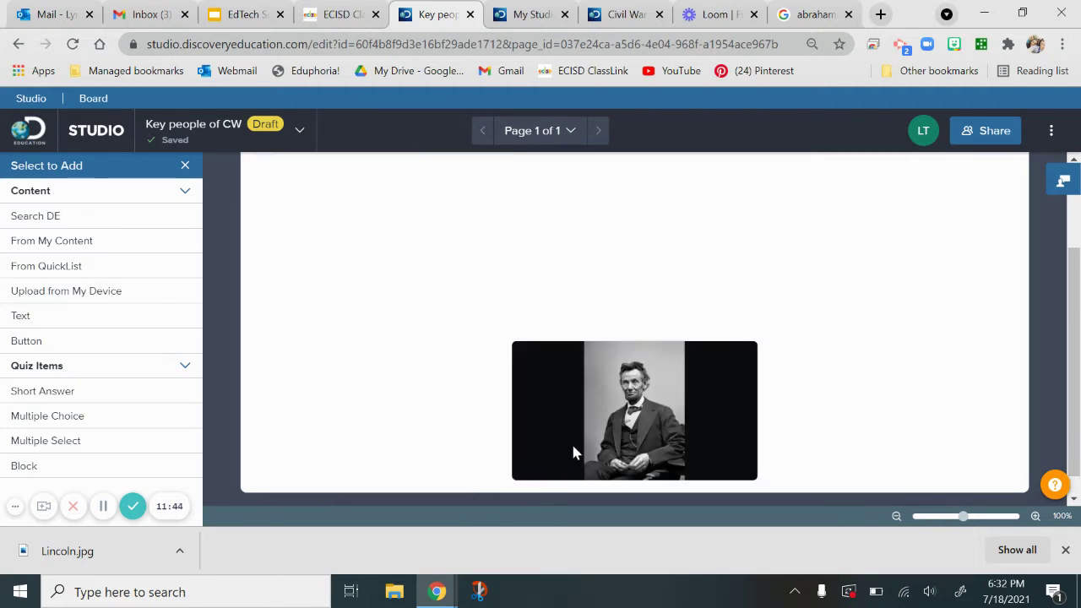
left_click(572, 453)
left_click_drag(757, 479, 628, 470)
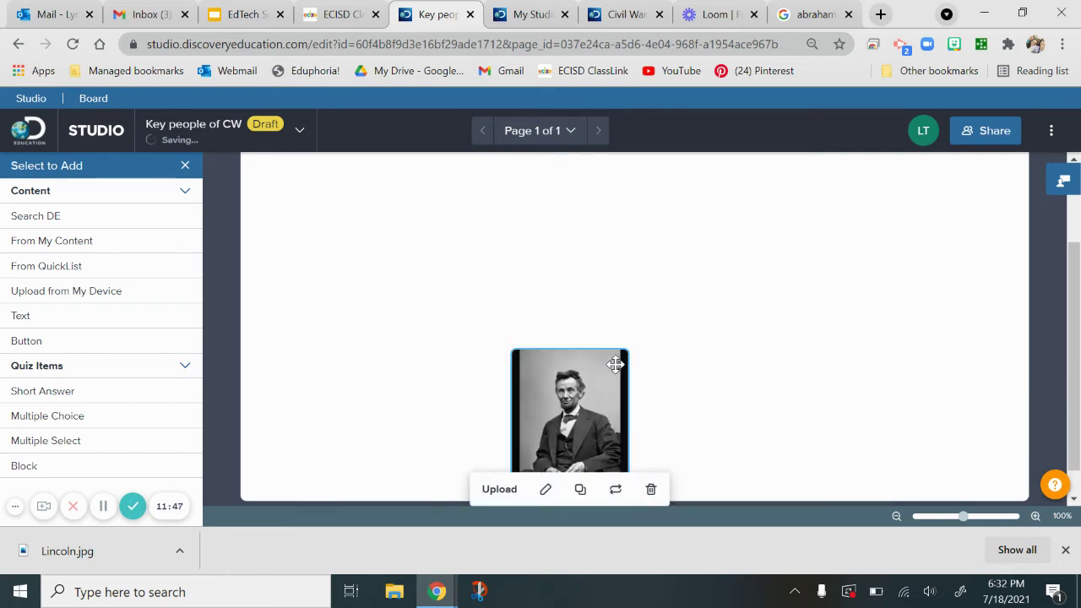
left_click_drag(579, 437, 365, 292)
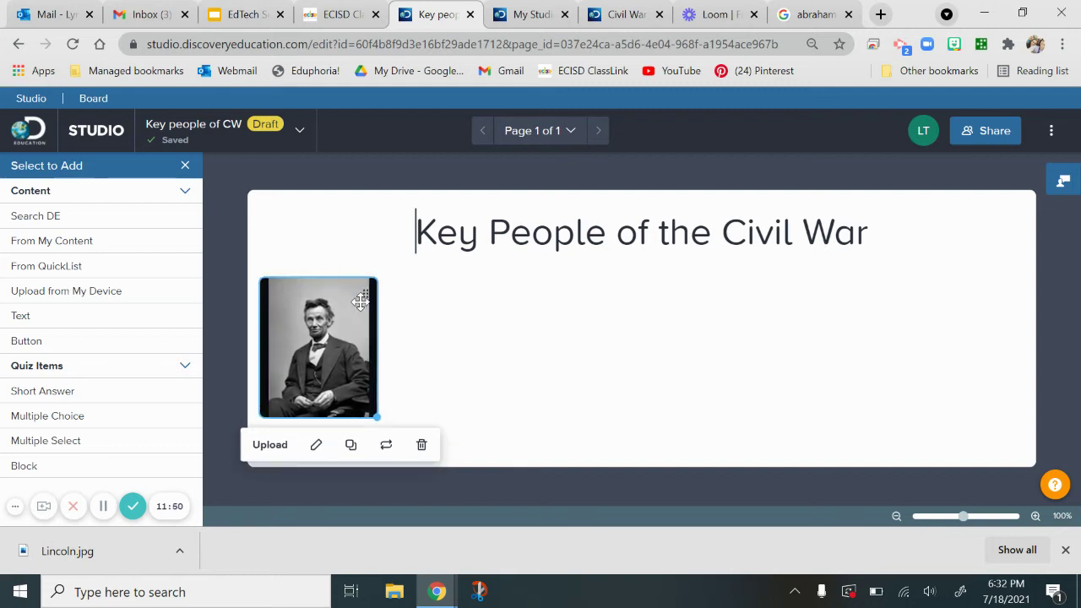
left_click(386, 444)
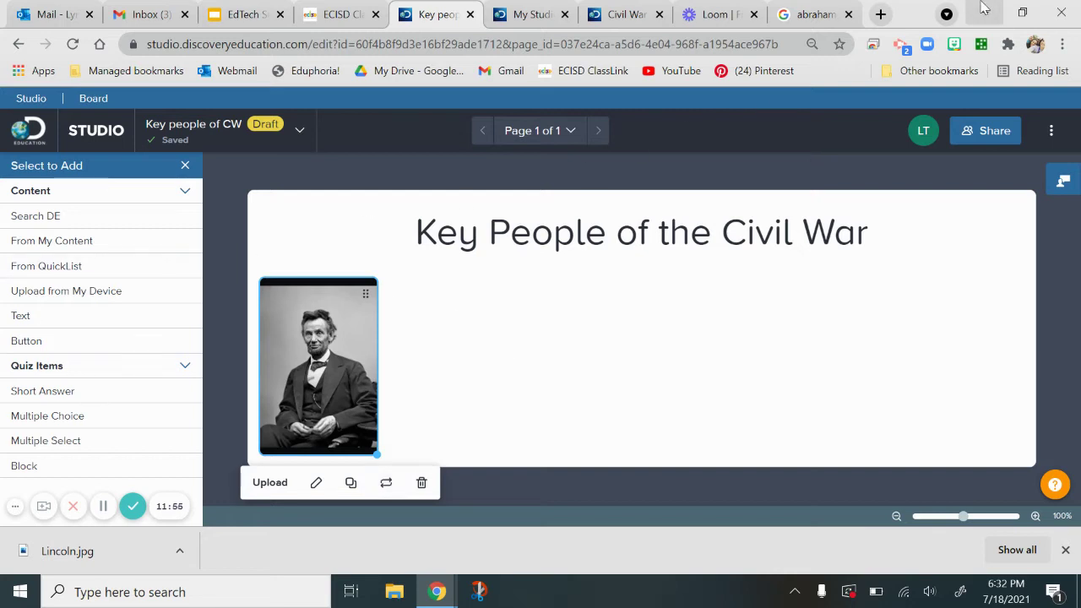
Step: Search Discovery Education for Ulysses S Grant images for grades 6–8
left_click(94, 217)
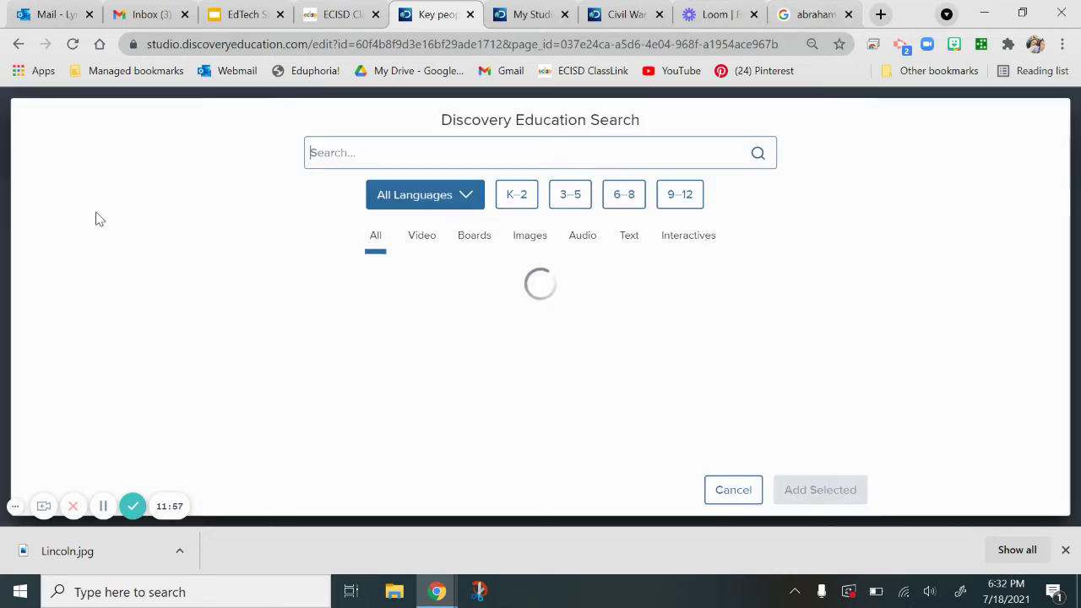
left_click(624, 196)
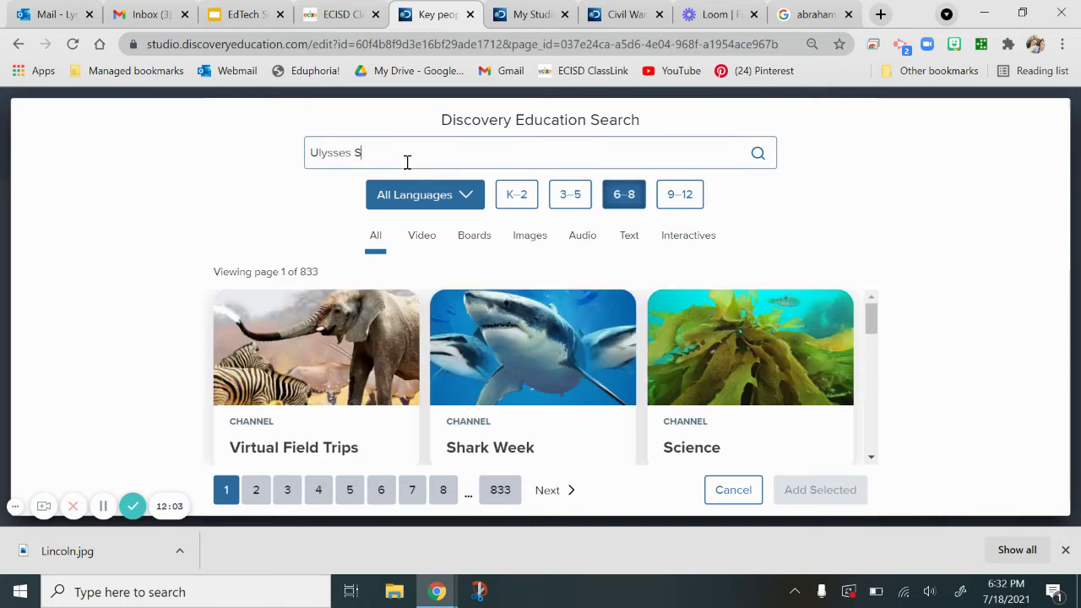
key("Return")
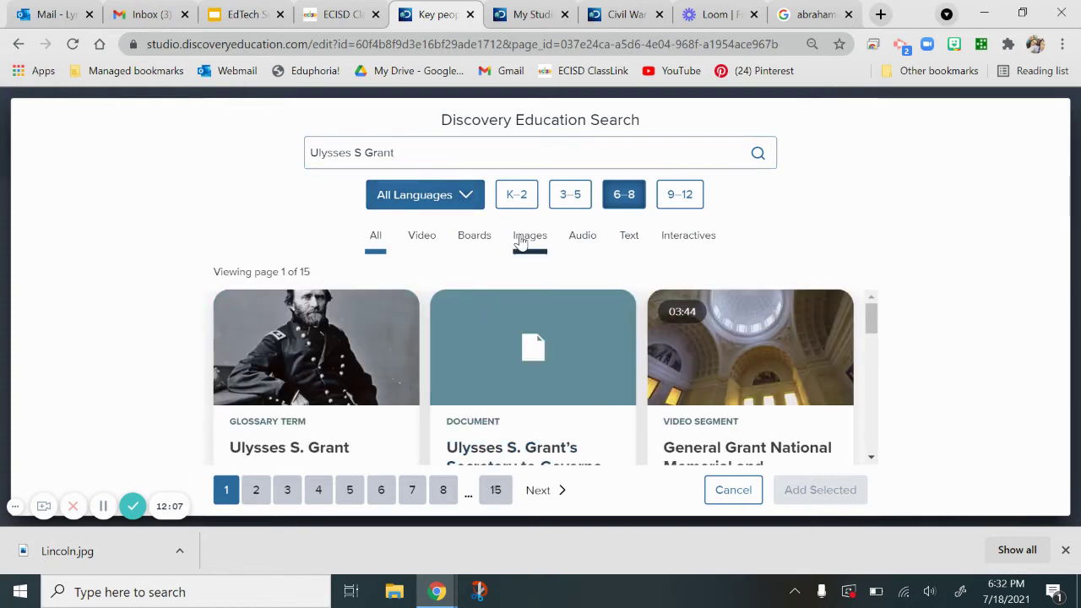
left_click(527, 240)
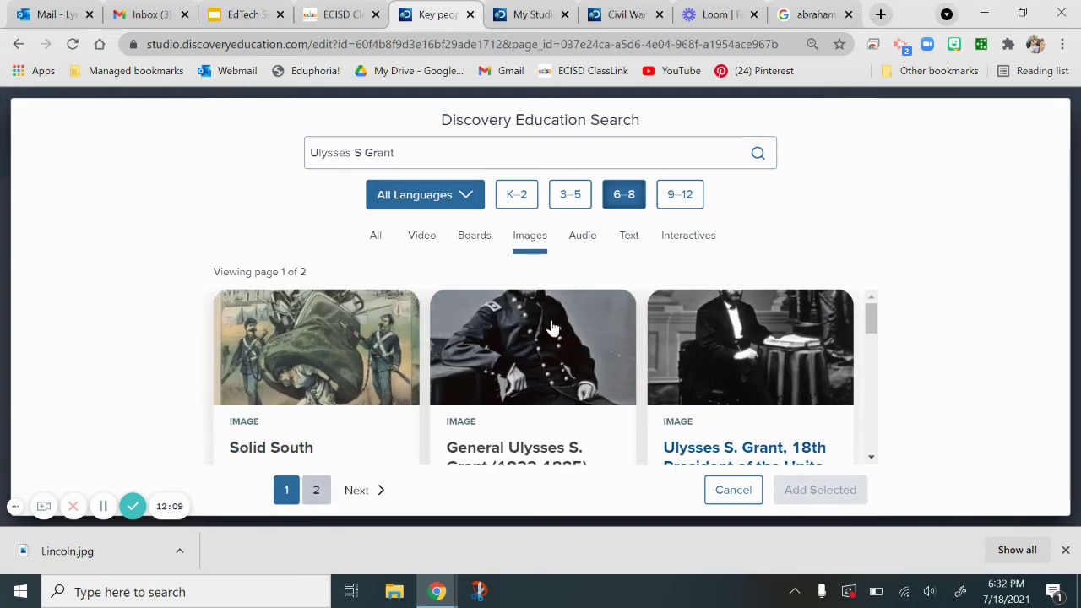
scroll(533, 325, "down", 2)
scroll(540, 372, "up", 2)
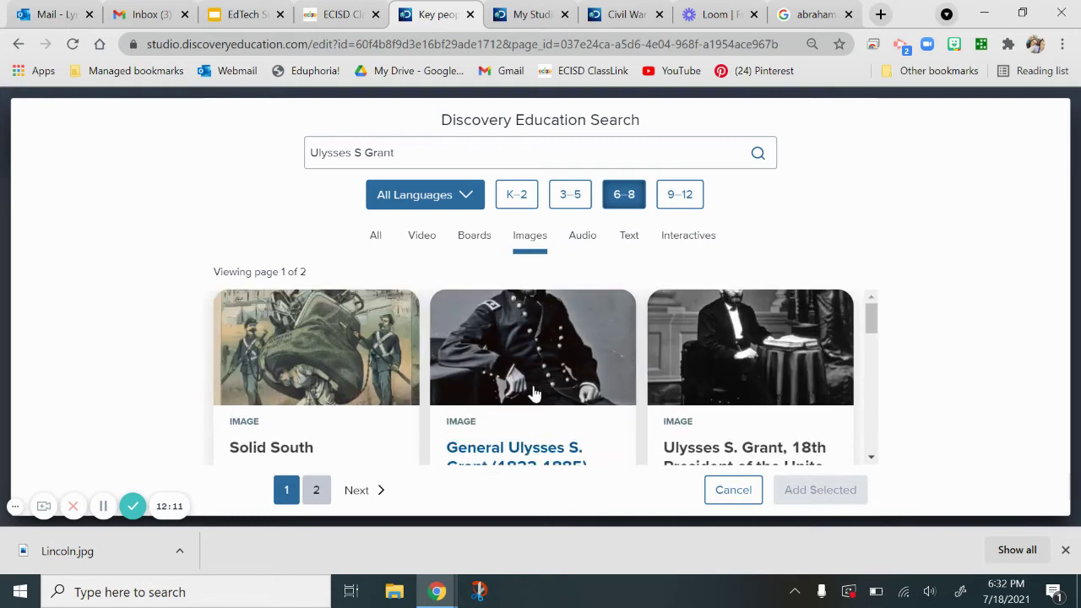
Step: Add the General Ulysses S. Grant portrait and resize it beside Lincoln
left_click(522, 376)
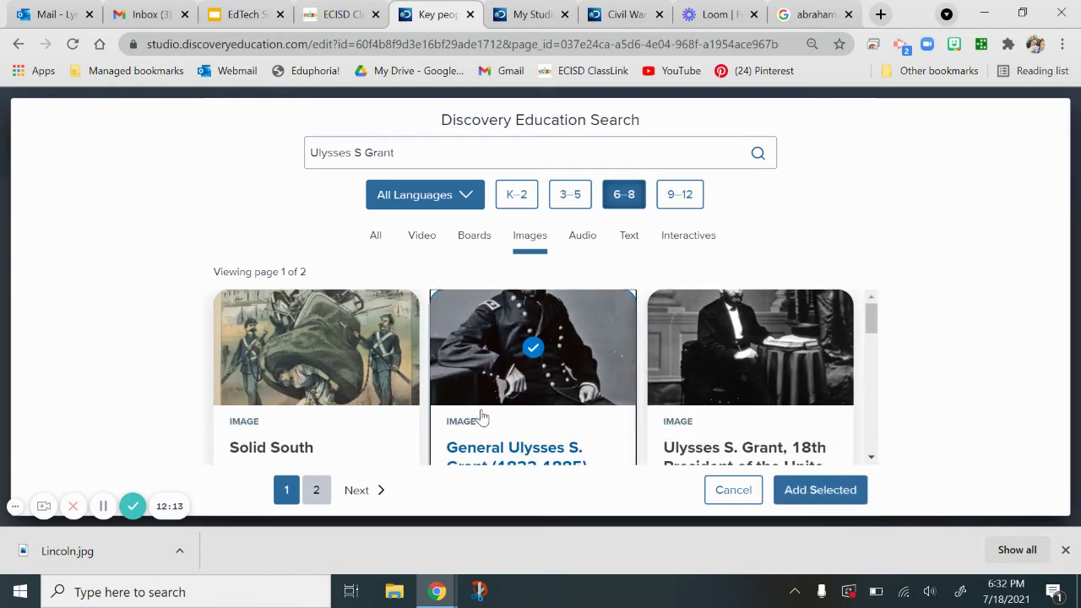
left_click(818, 489)
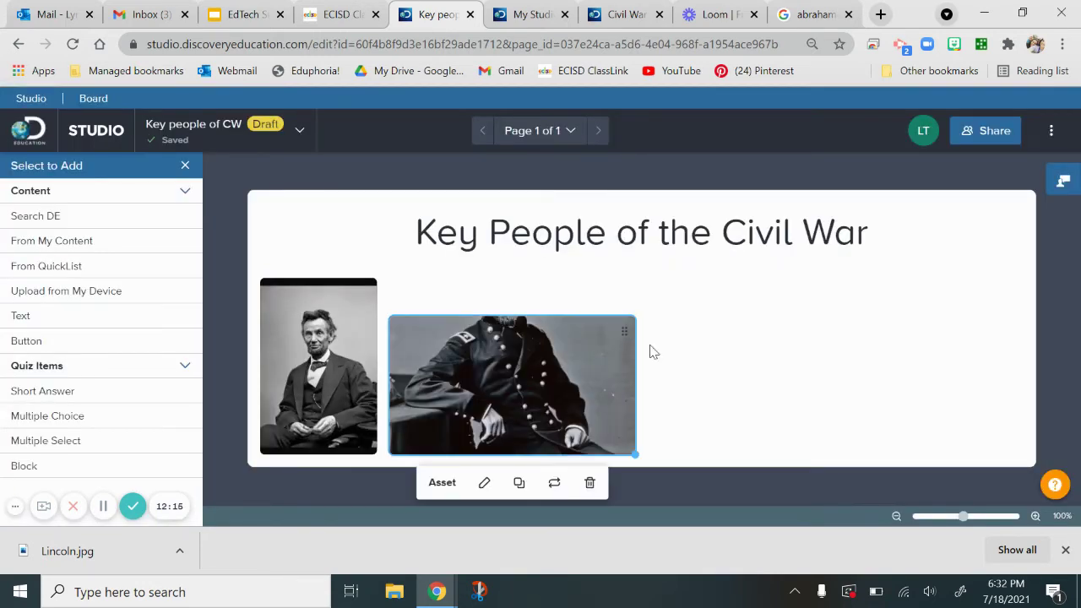
left_click_drag(636, 454, 636, 603)
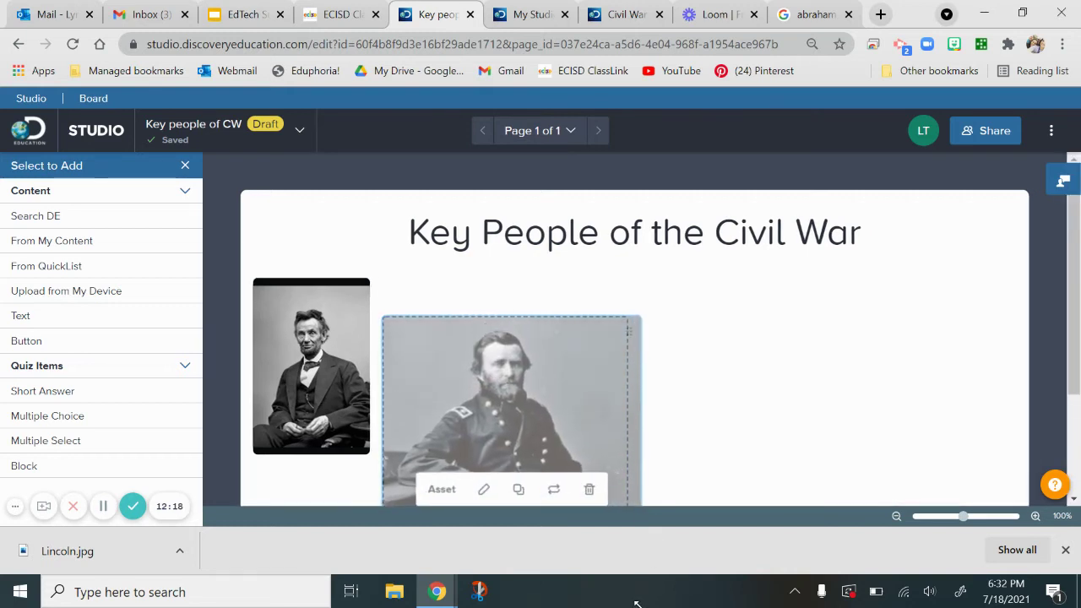
left_click(781, 392)
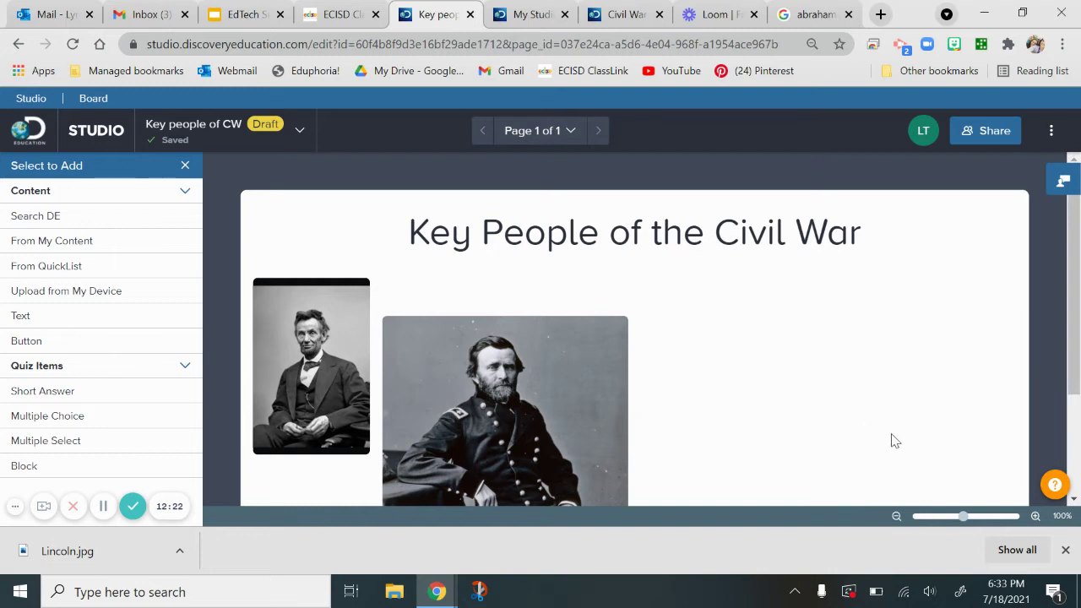
scroll(895, 441, "down", 3)
scroll(849, 409, "up", 2)
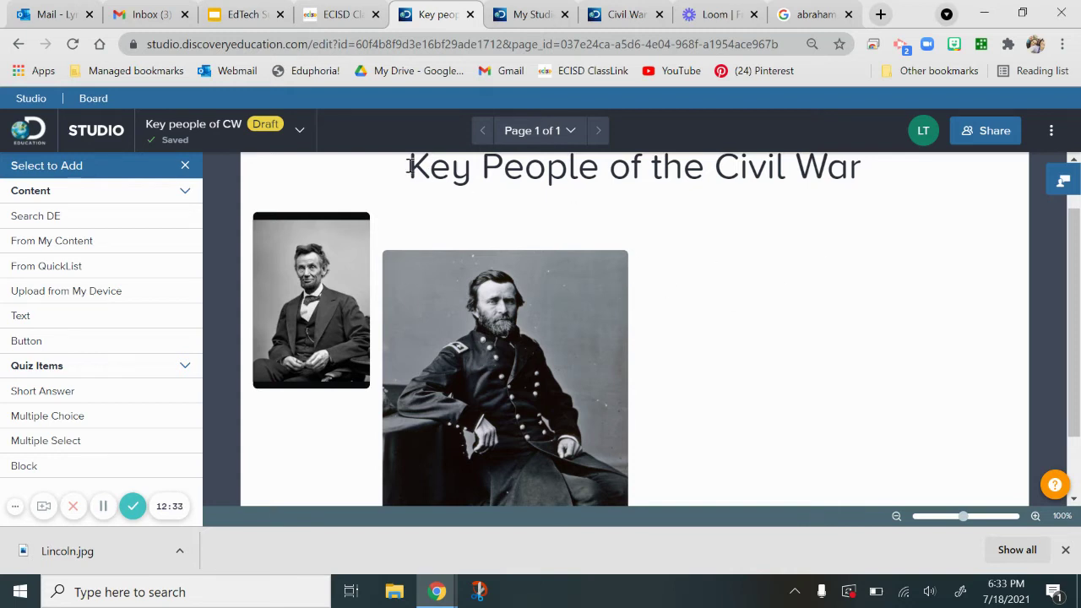
Step: Add a blank page from the board's page list, making it 2 pages
left_click(575, 139)
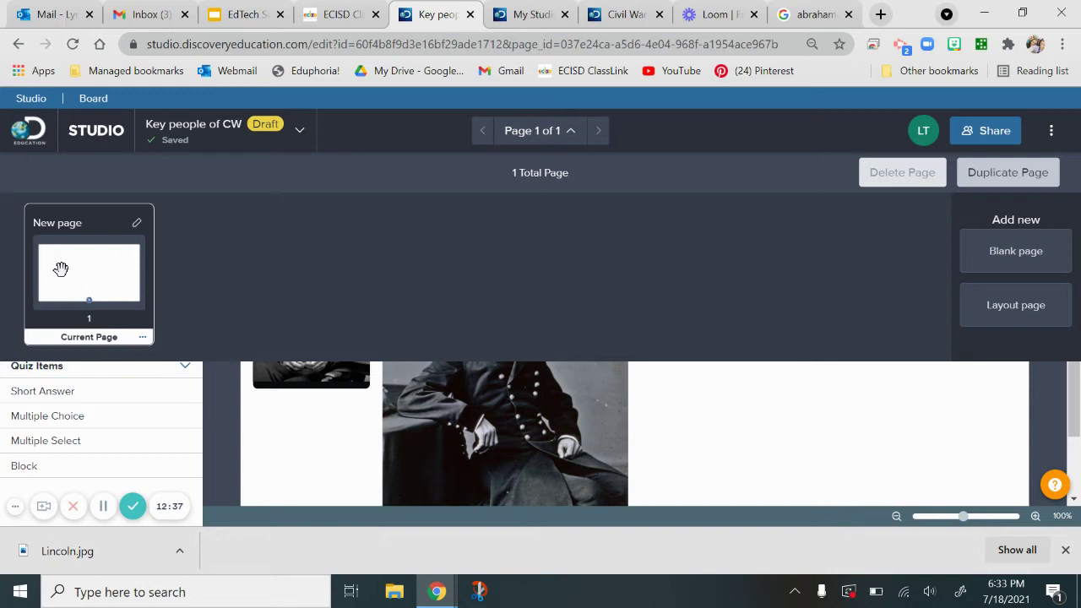
left_click(994, 263)
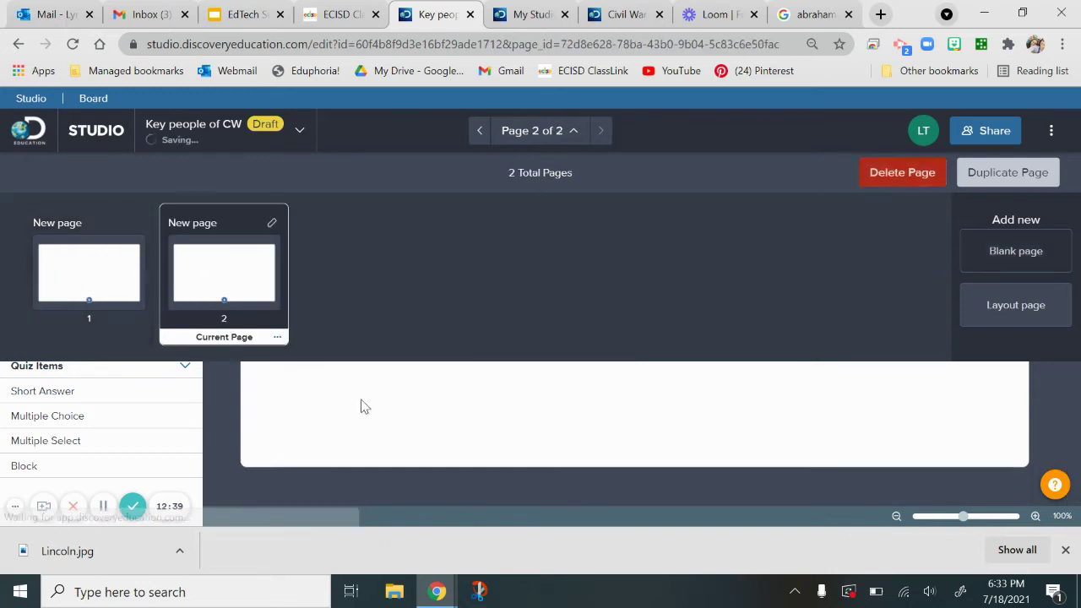
left_click(333, 434)
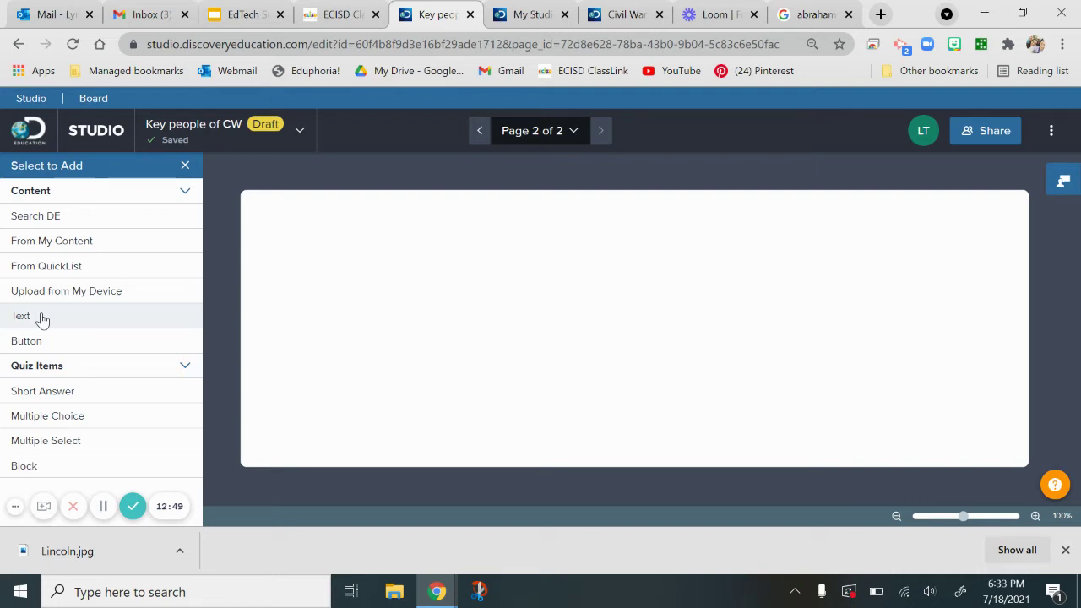
Step: Search YouTube for 'abraham lincoln'
left_click(815, 14)
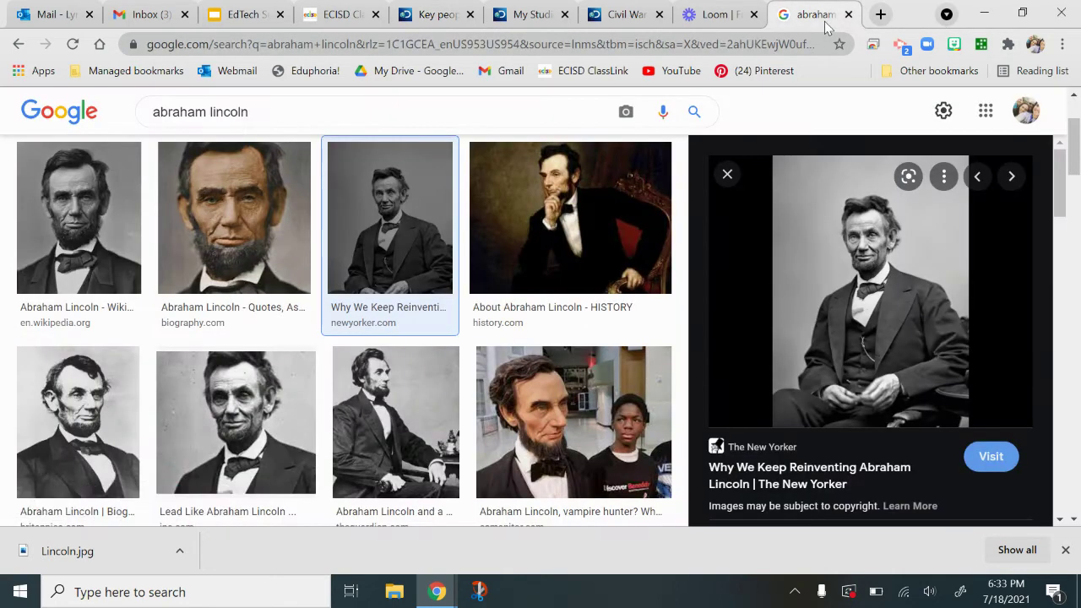
left_click(672, 71)
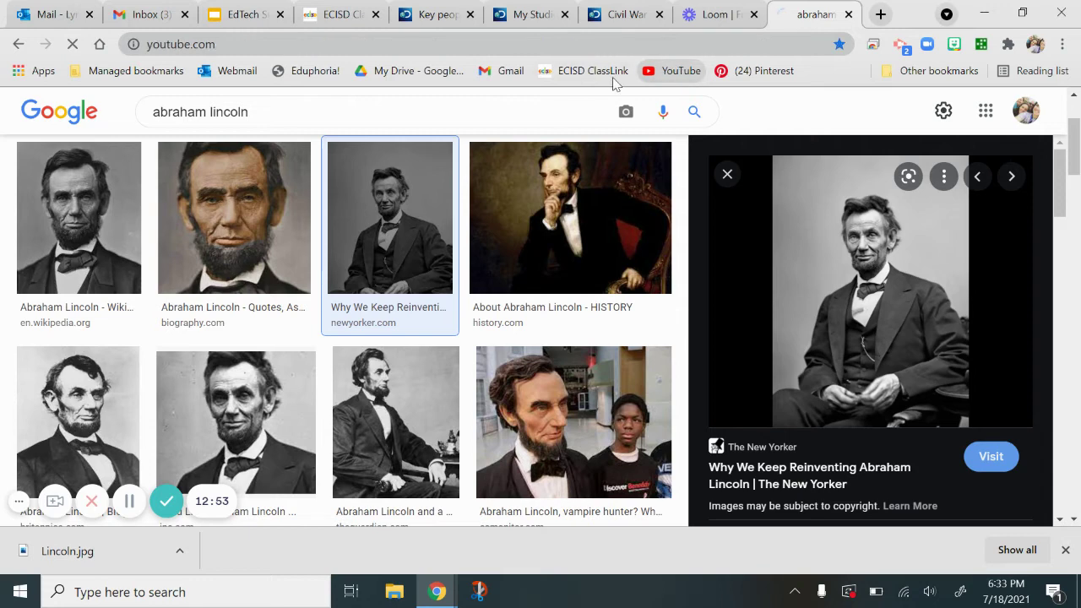
left_click(290, 111)
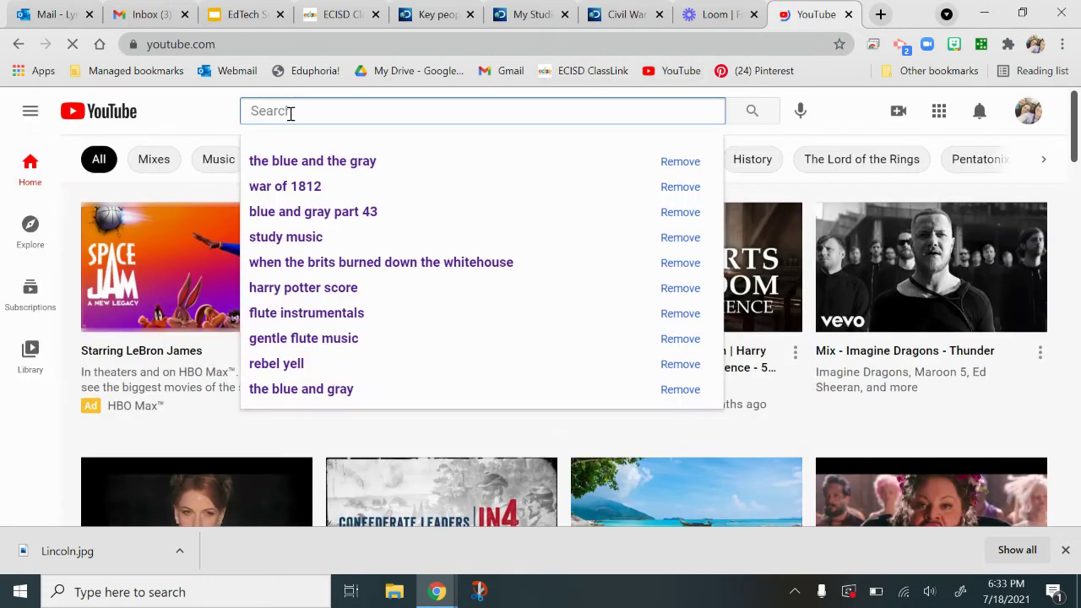
type("abta")
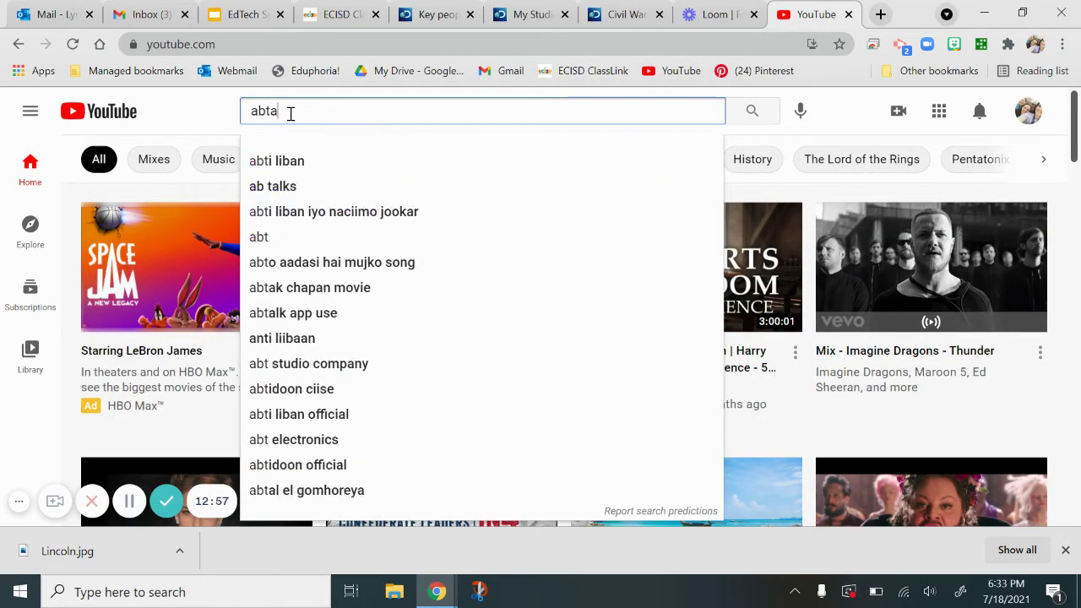
key("BackSpace")
key("BackSpace")
type("ra")
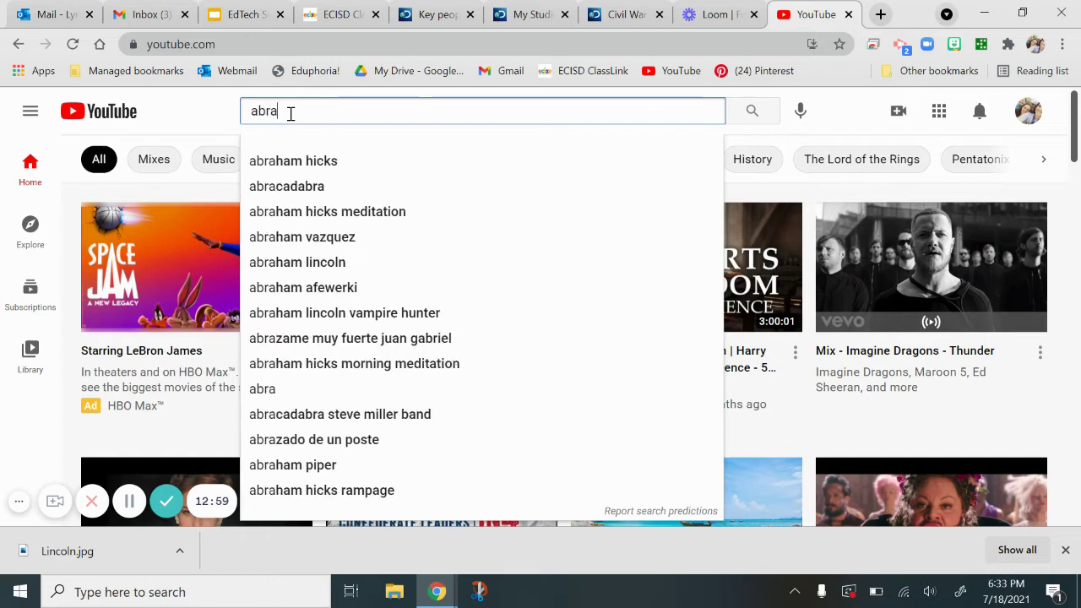
type("ham linconl")
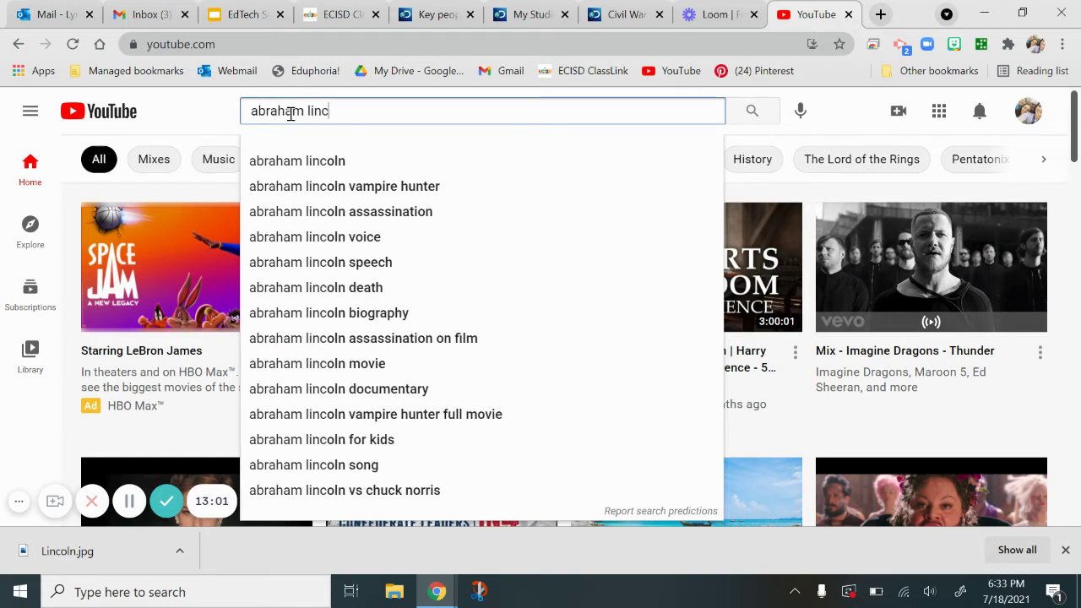
key("BackSpace")
key("BackSpace")
type("ln")
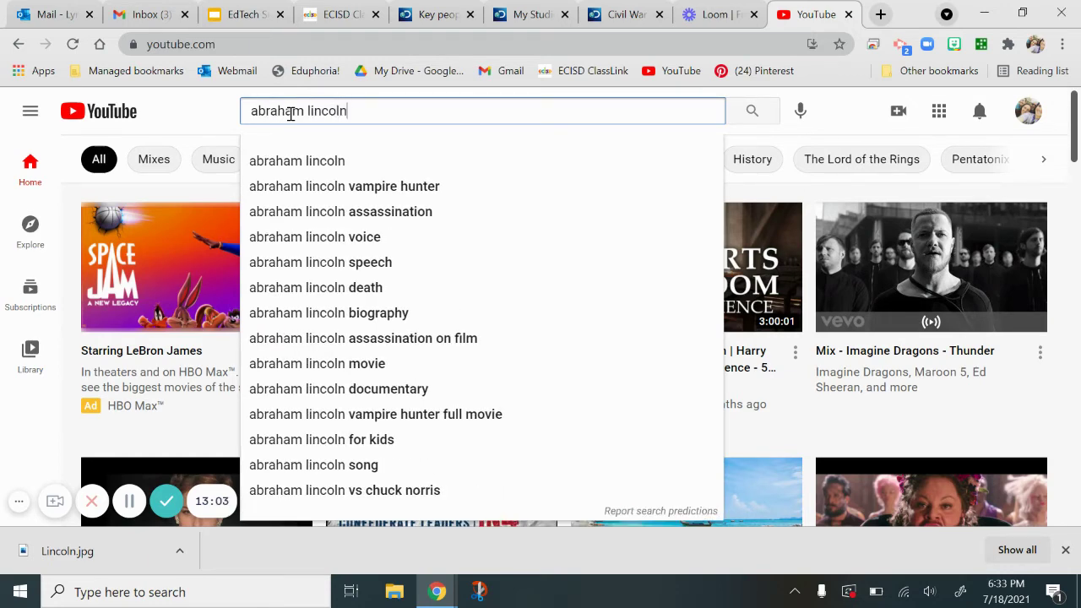
key("Return")
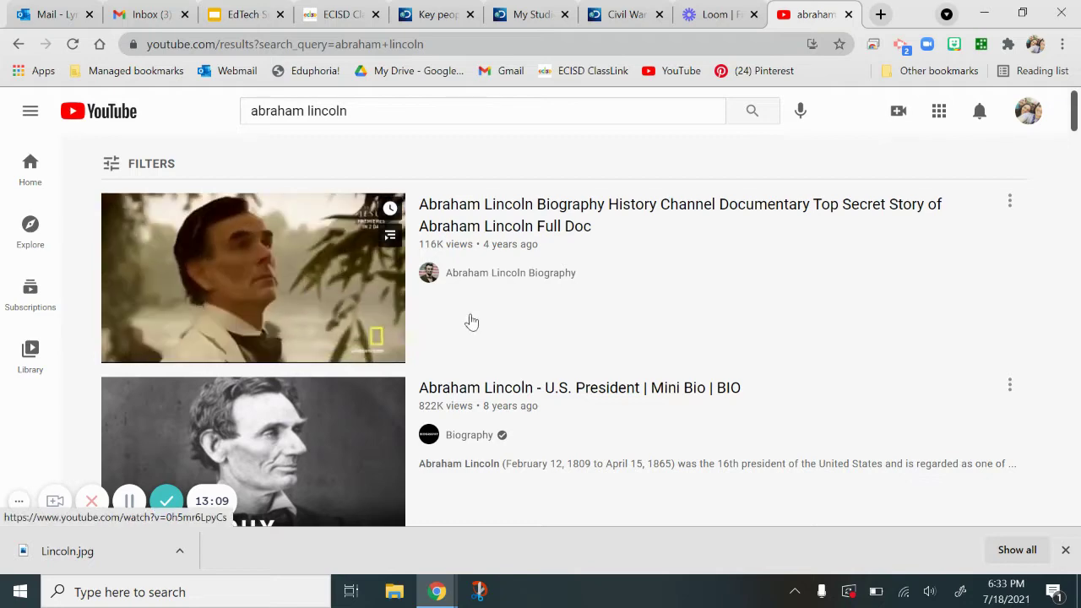
Step: Copy the Abraham Lincoln Mini Bio video's web address and return to the Studio board
scroll(590, 327, "down", 1)
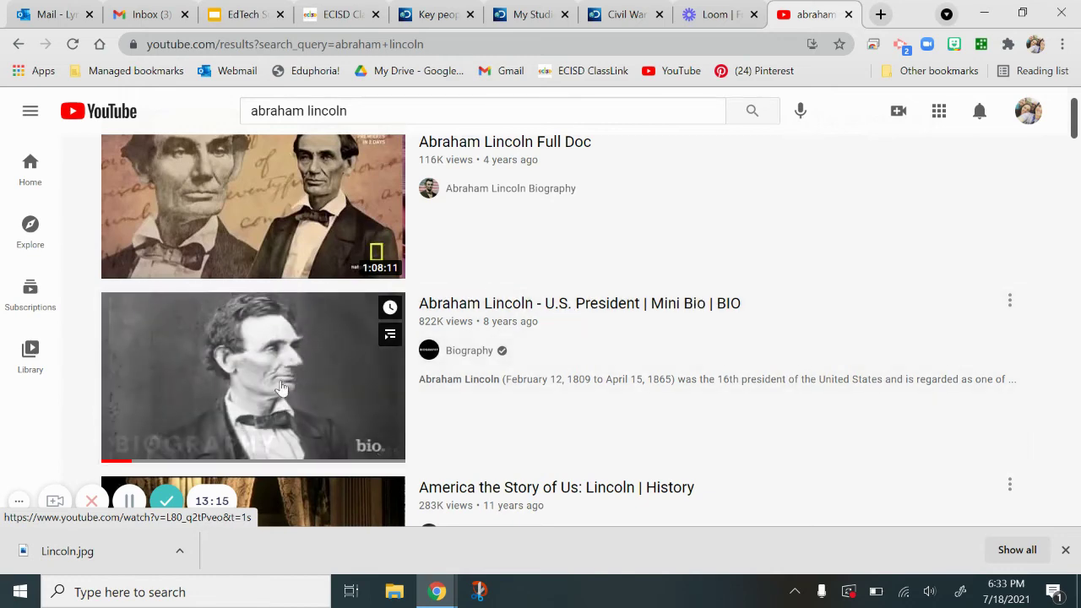
left_click(301, 379)
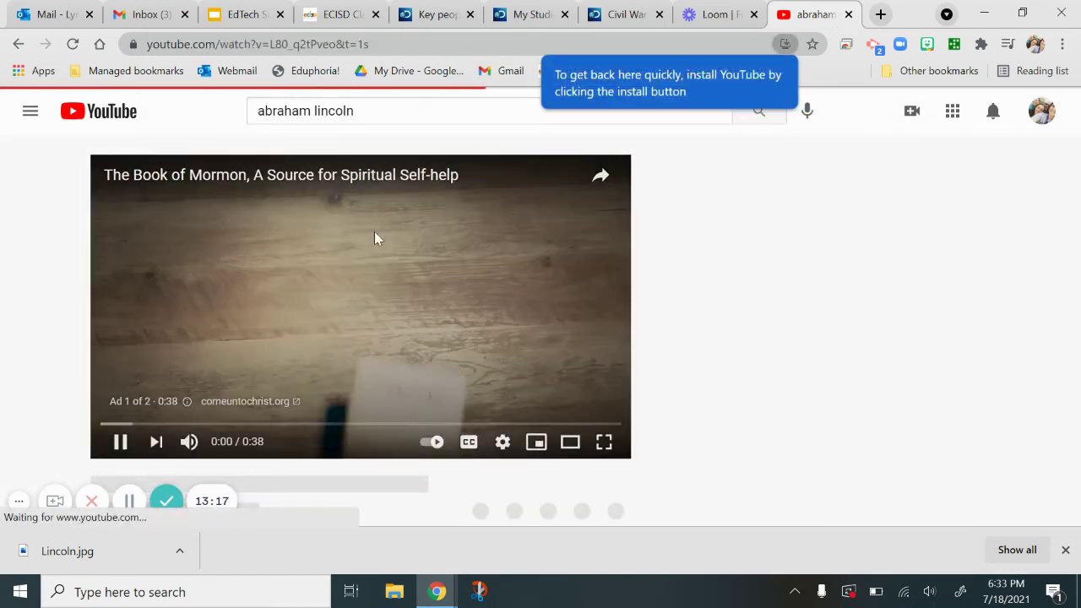
left_click(115, 441)
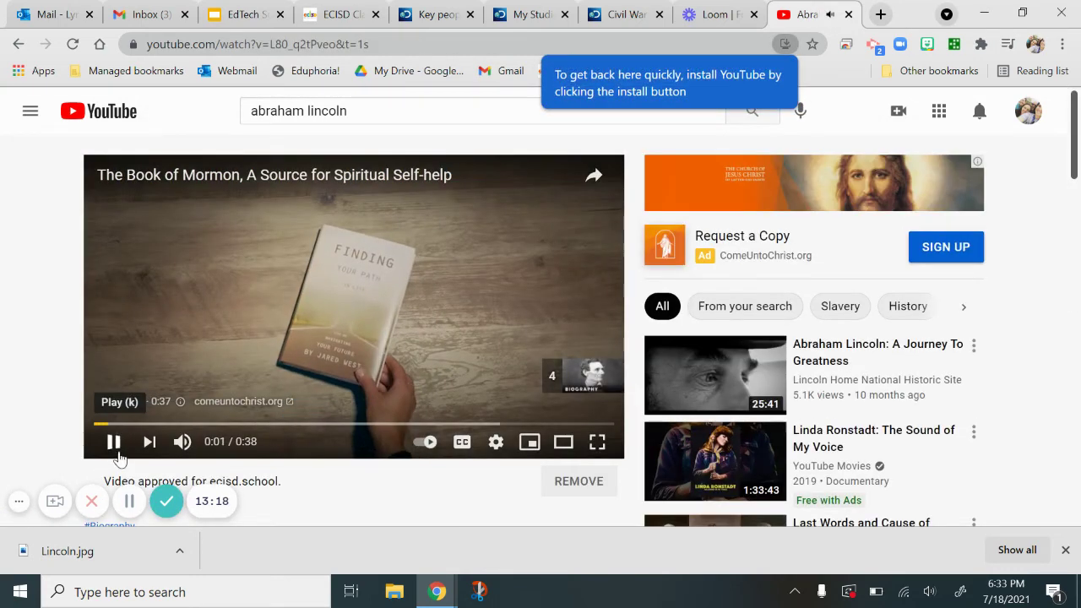
left_click(265, 45)
right_click(265, 49)
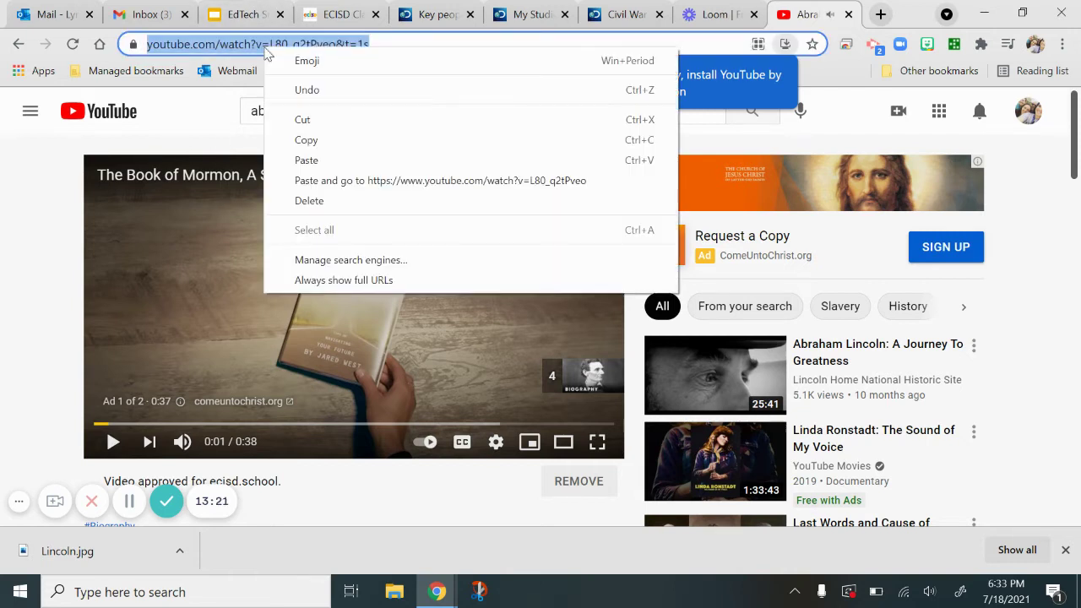
left_click(301, 148)
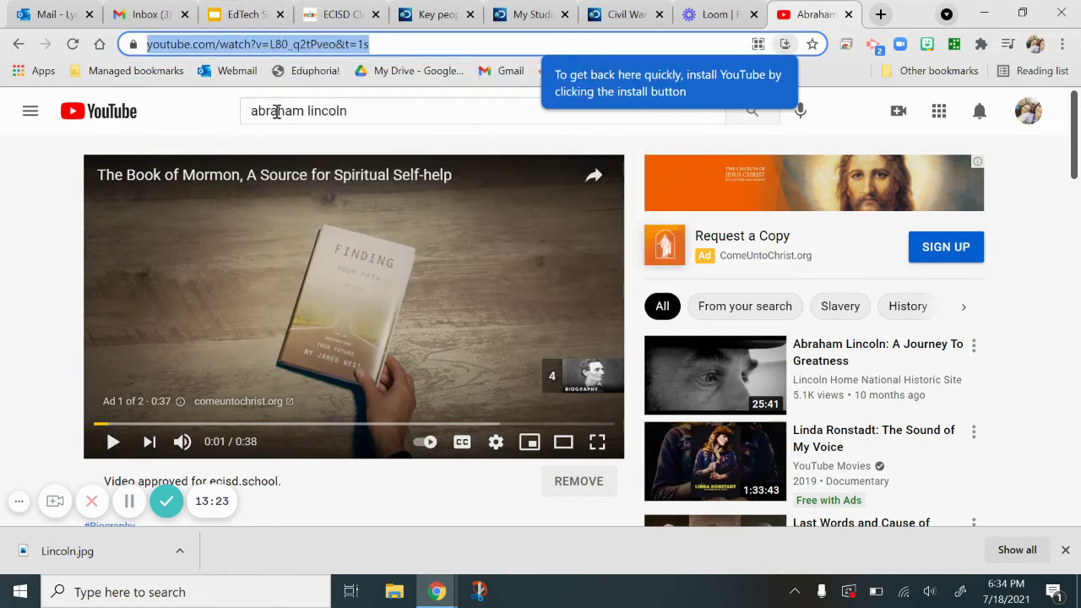
left_click(435, 14)
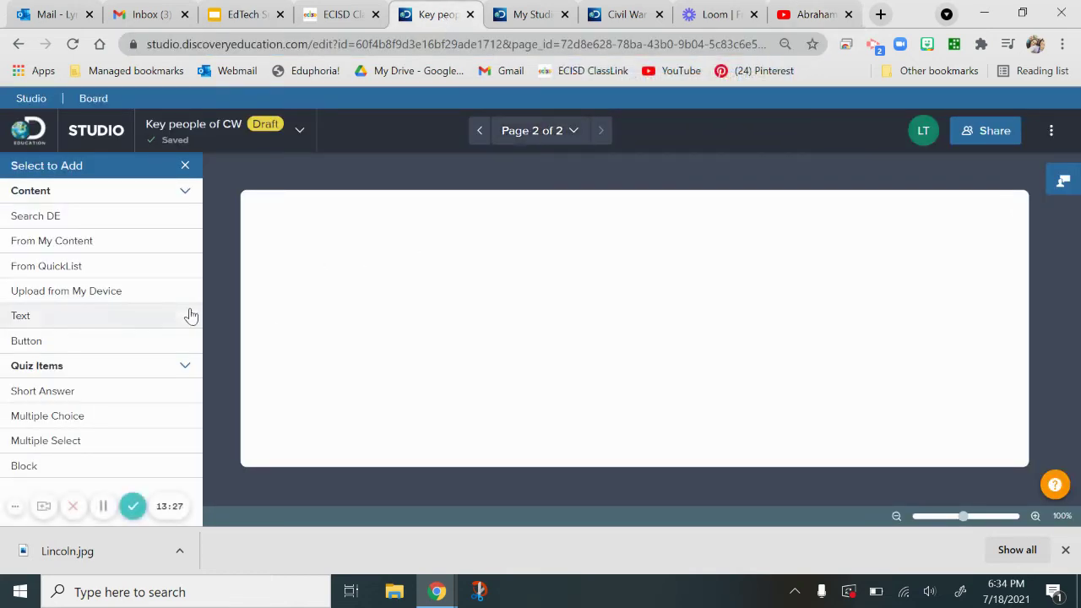
Step: Add a text box on page 2 reading 'Abraham Lincoln Background info' and widen it
left_click(42, 321)
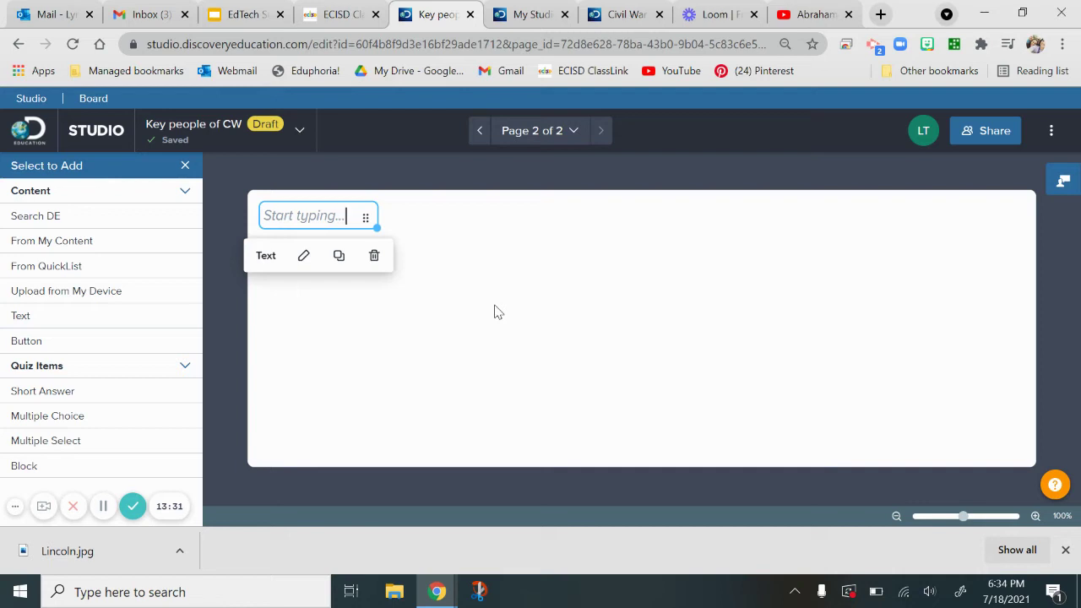
type("Abraham ")
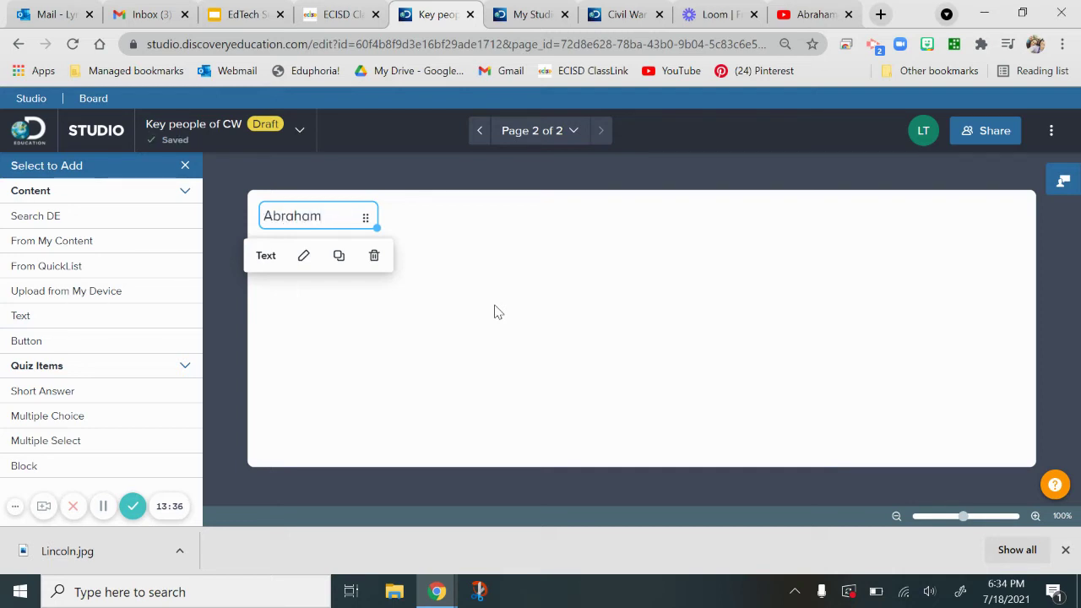
type("Licn")
key("BackSpace")
type("ncoln B")
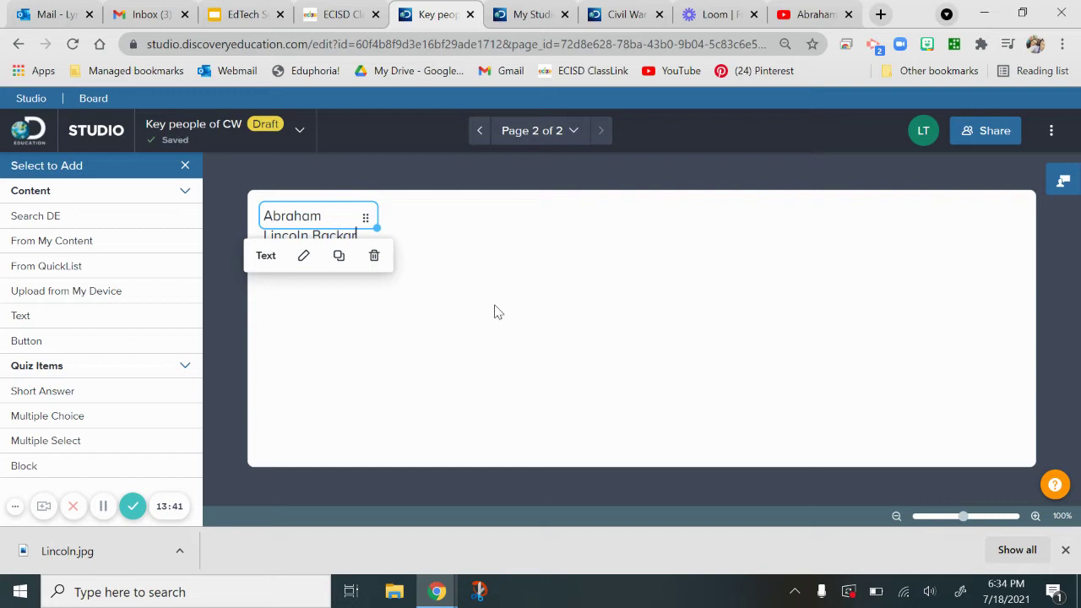
key("ctrl+BackSpace")
key("Return")
type("info")
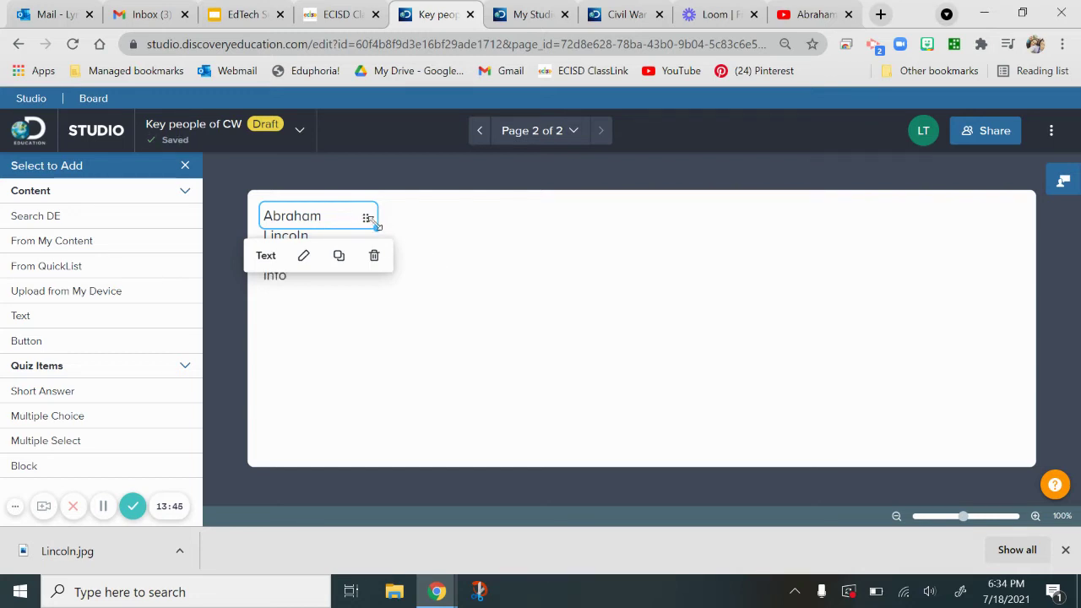
left_click_drag(376, 224, 634, 301)
Step: Enlarge the title to 32px on one line and style it as a dark red banner with white text
left_click(503, 219)
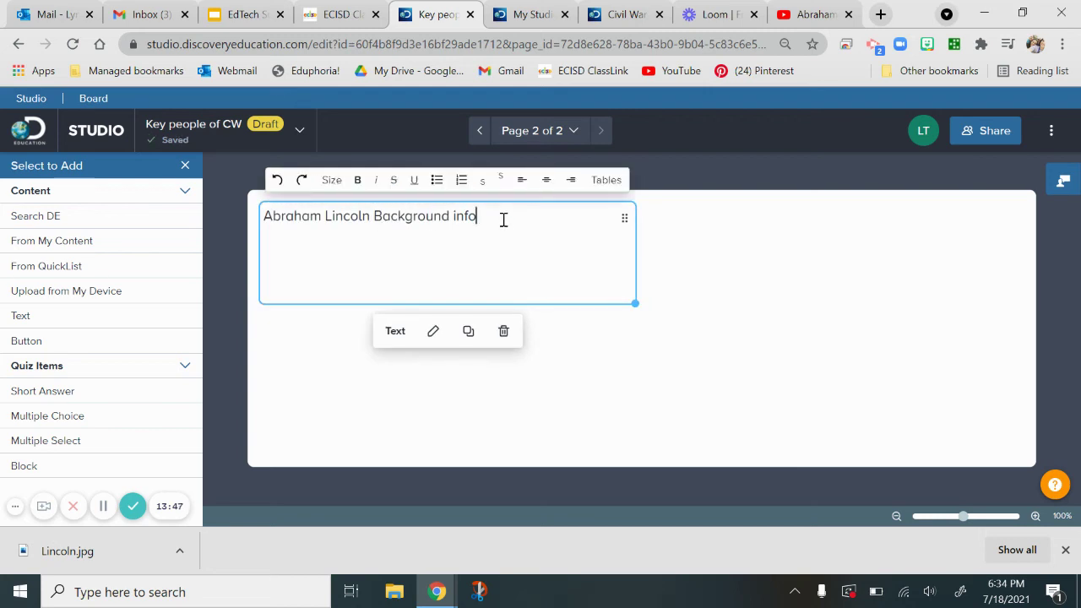
key("ctrl+a")
left_click(331, 179)
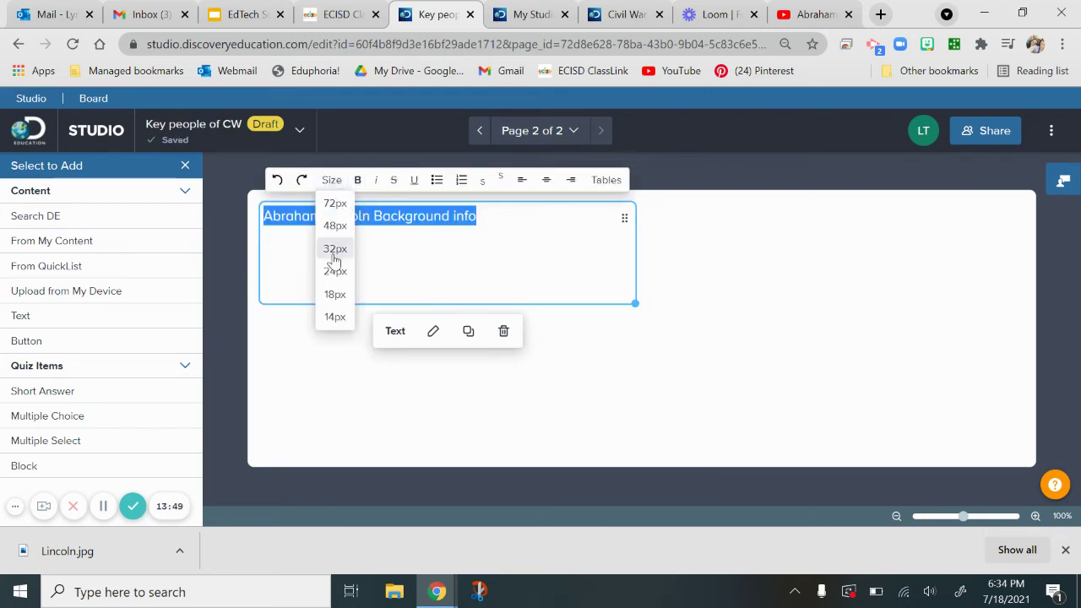
left_click(335, 226)
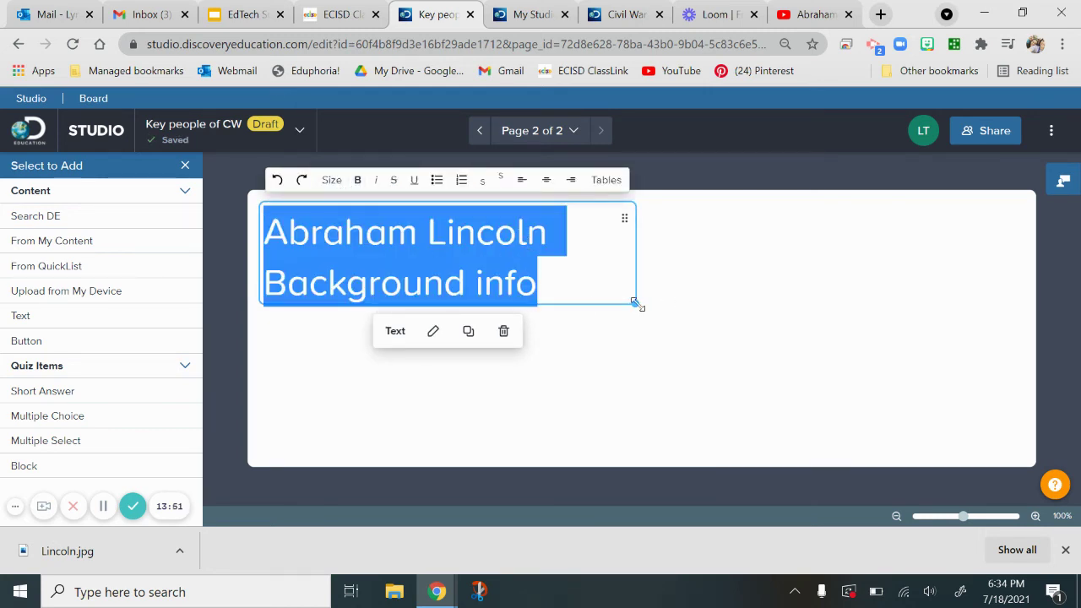
left_click_drag(636, 304, 894, 302)
left_click(556, 335)
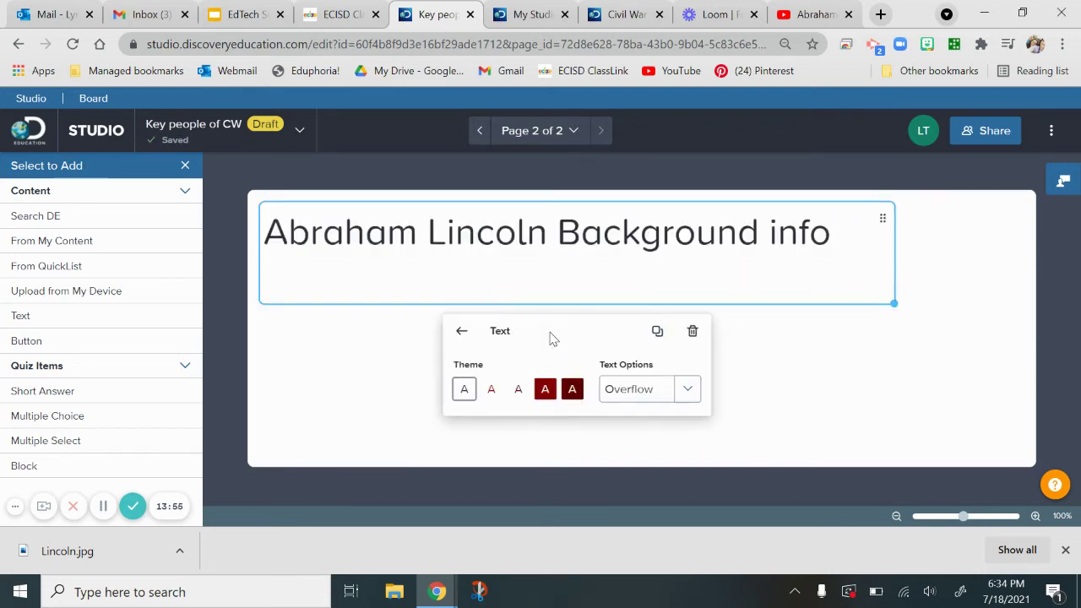
left_click(544, 391)
left_click(323, 344)
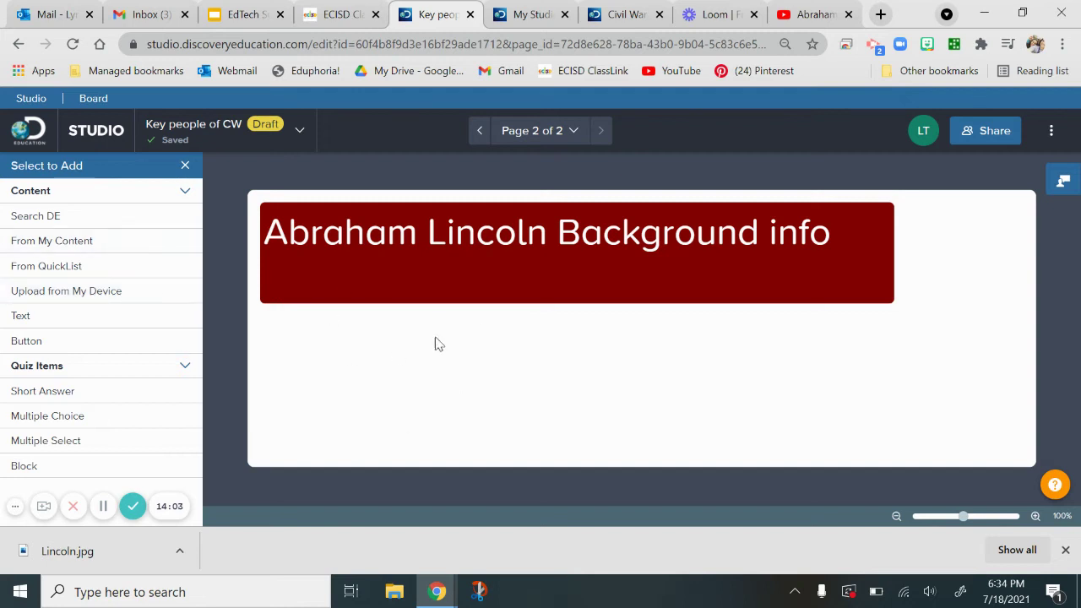
Step: Place a button under the title linking to the Lincoln YouTube video, labelled 'BIO.com Link'
left_click(19, 341)
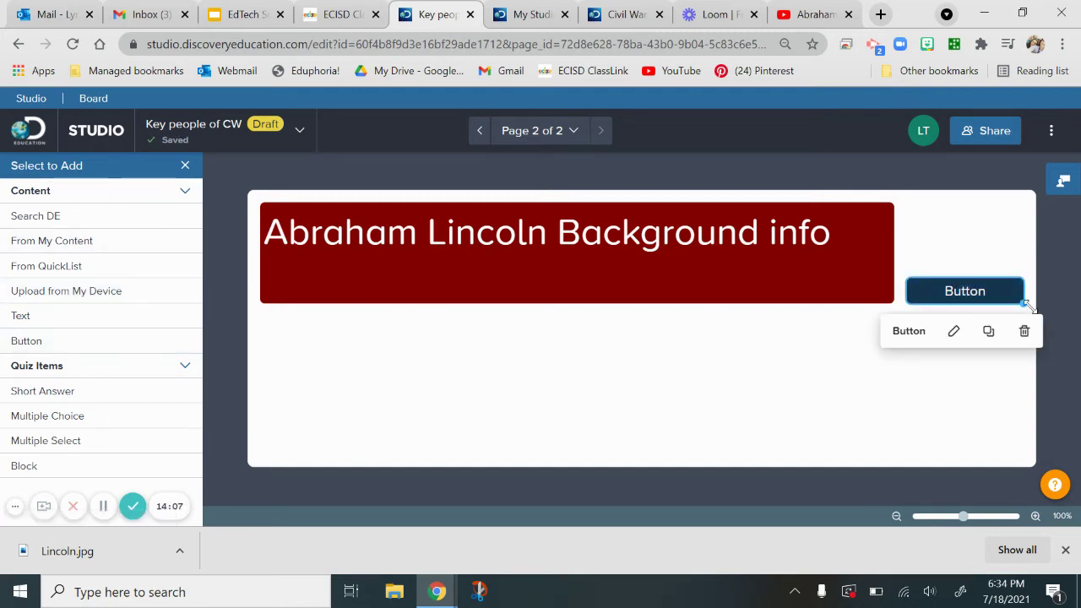
left_click_drag(1020, 281, 442, 340)
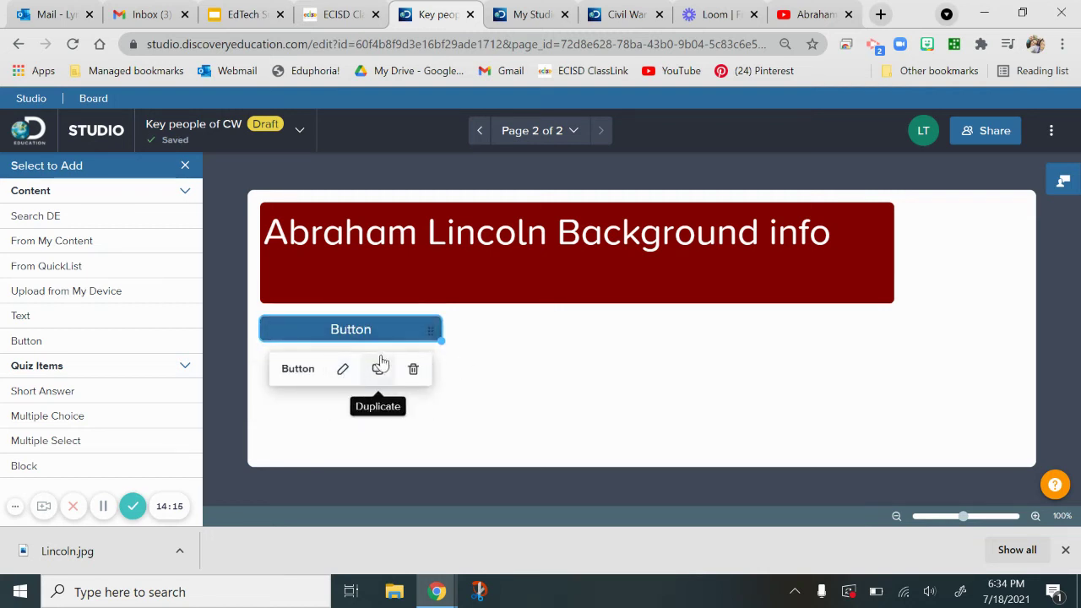
left_click(343, 382)
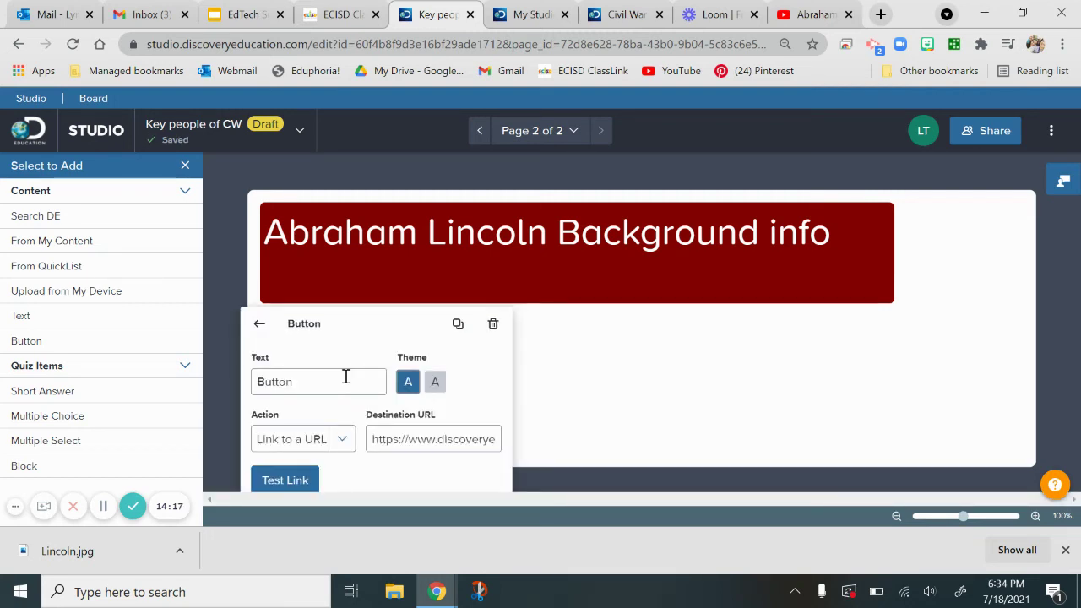
triple_click(433, 441)
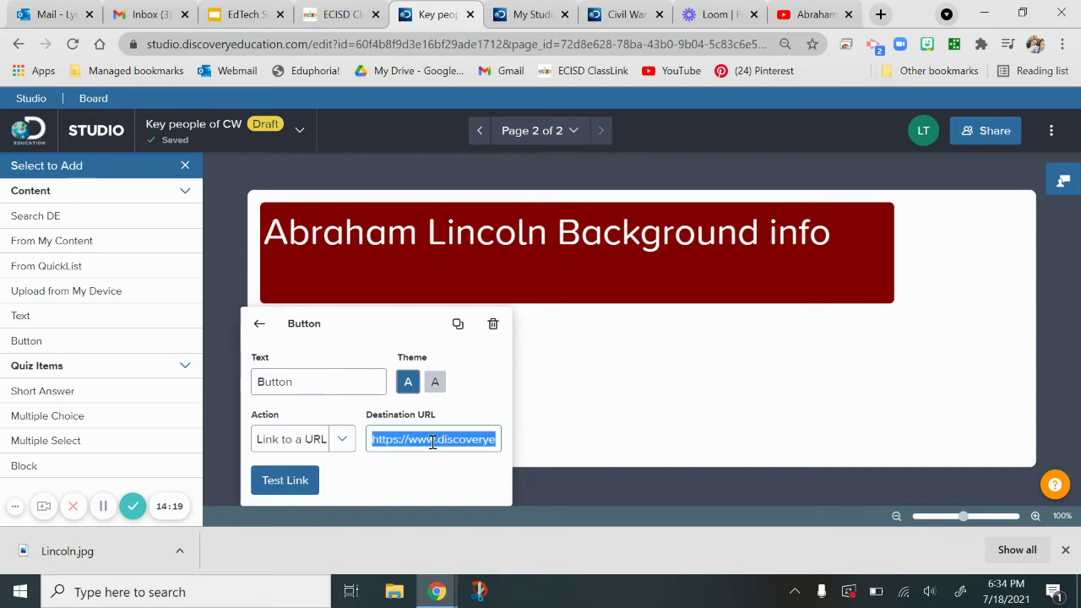
key("BackSpace")
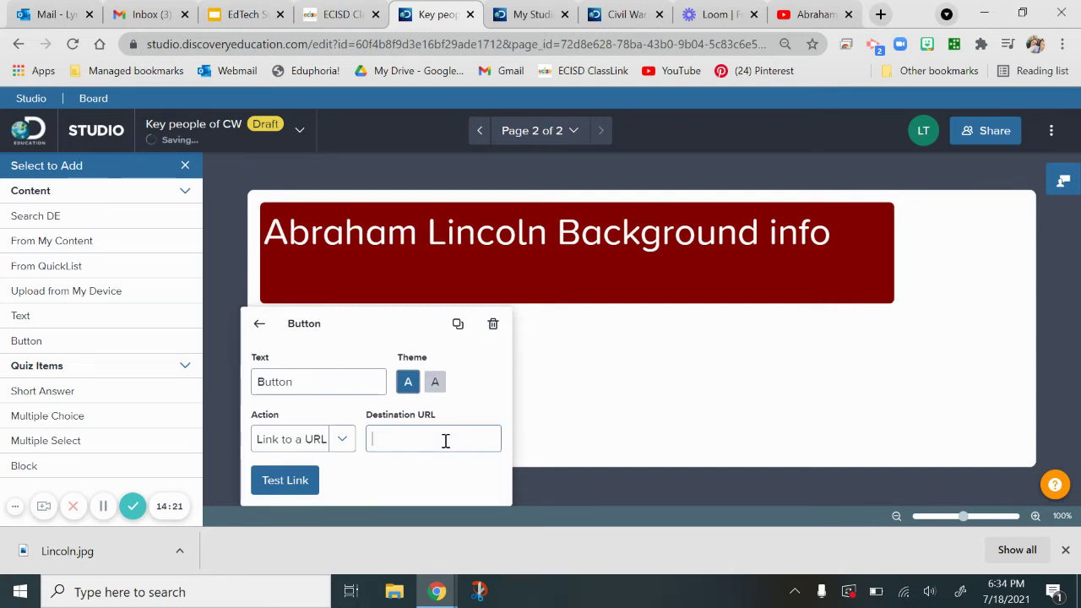
right_click(415, 441)
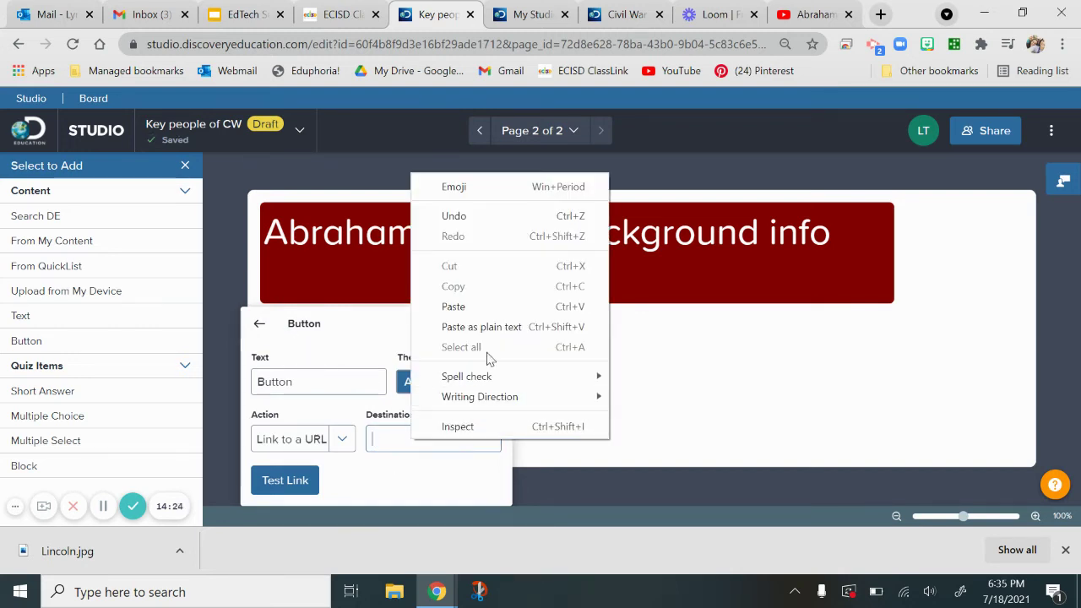
left_click(484, 306)
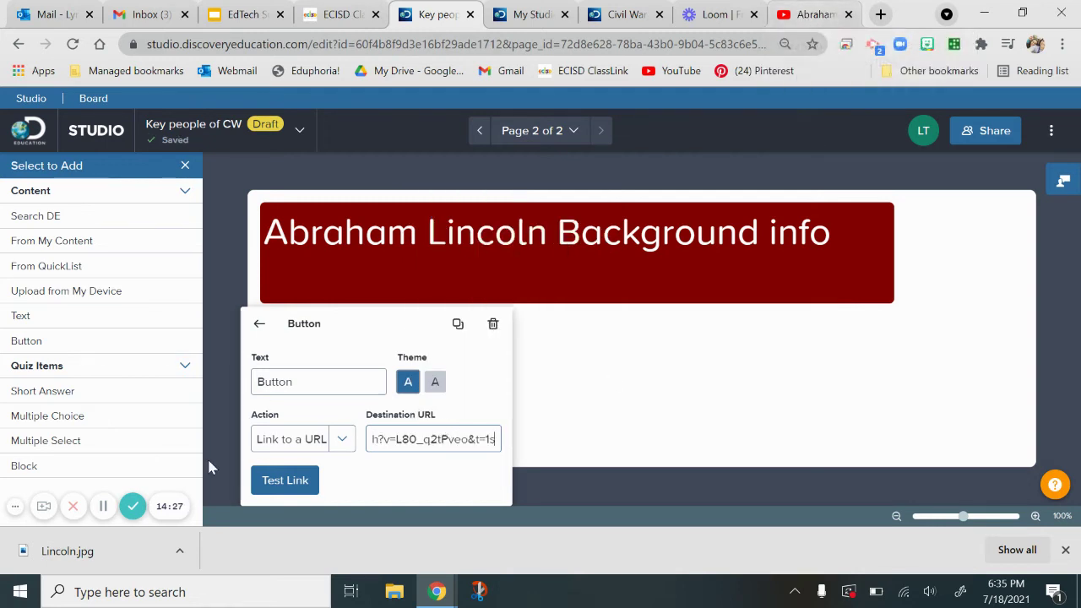
left_click(274, 384)
double_click(275, 385)
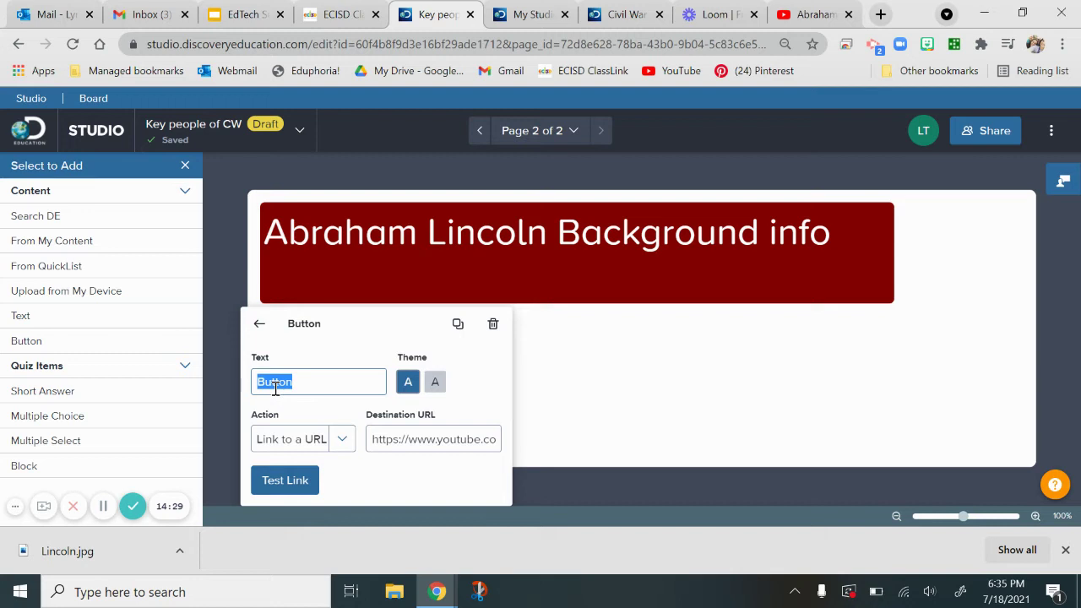
type("Li")
type("B")
type("IG")
type(".com")
type(" L")
type("ink")
left_click(259, 323)
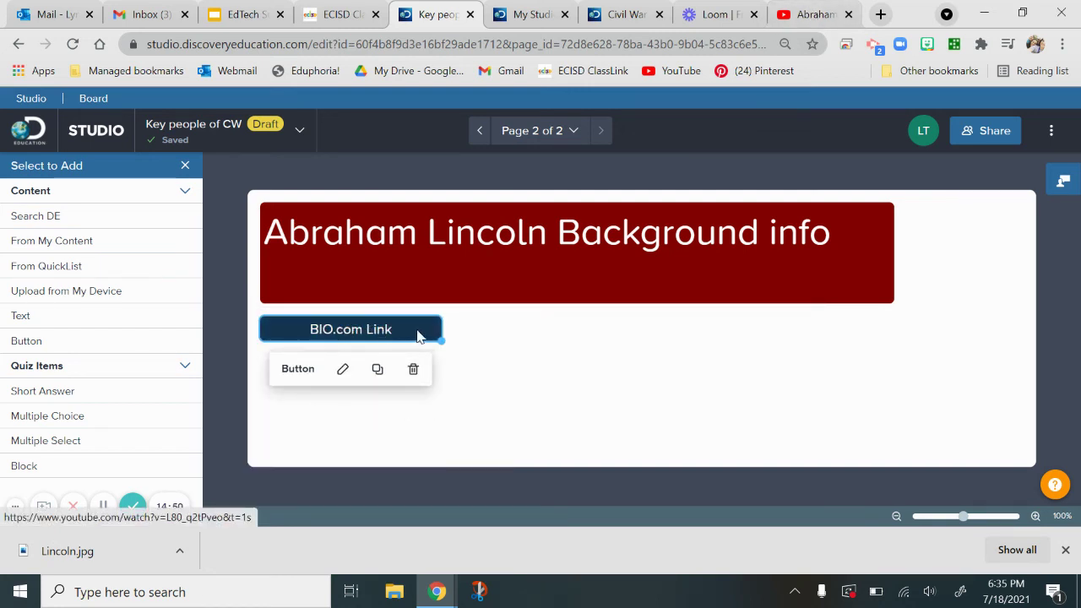
Step: Move the BIO.com Link button slightly lower on the page
left_click(498, 336)
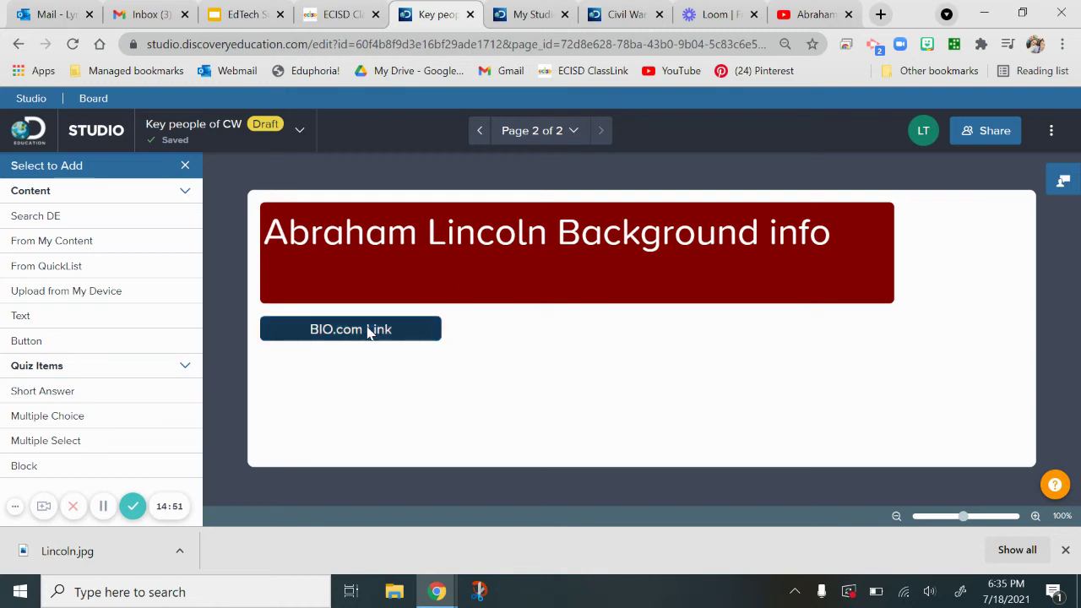
left_click_drag(370, 331, 435, 403)
left_click(425, 368)
Step: Add a text box reading 'Click the BLUE BUTTON to view the Lincoln video and answer the questions below'
left_click(24, 314)
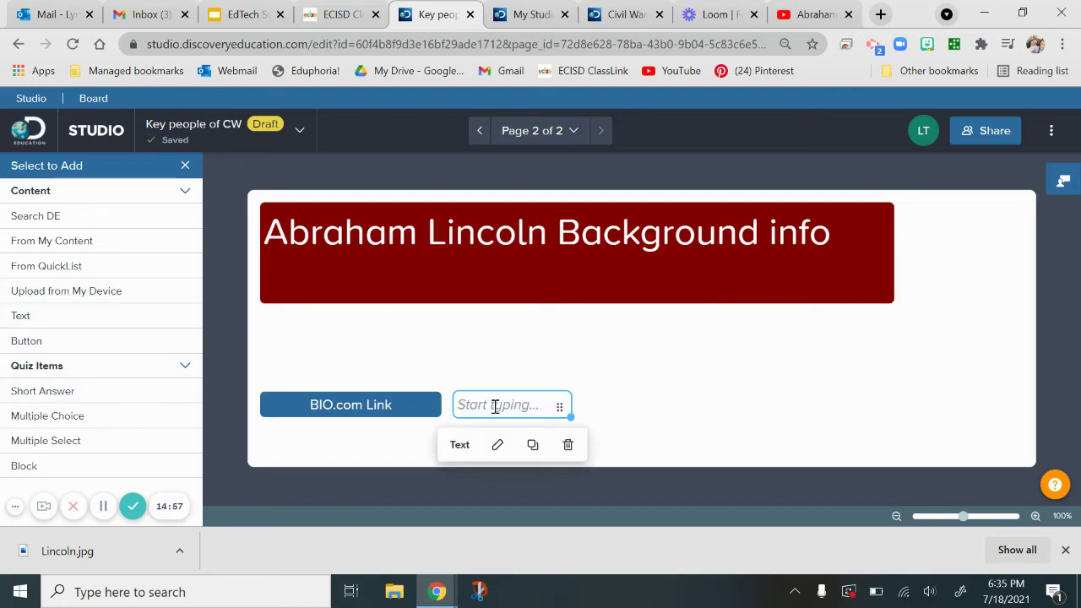
type("Click the BLUE BUTTON TO")
key("BackSpace")
key("BackSpace")
type("to")
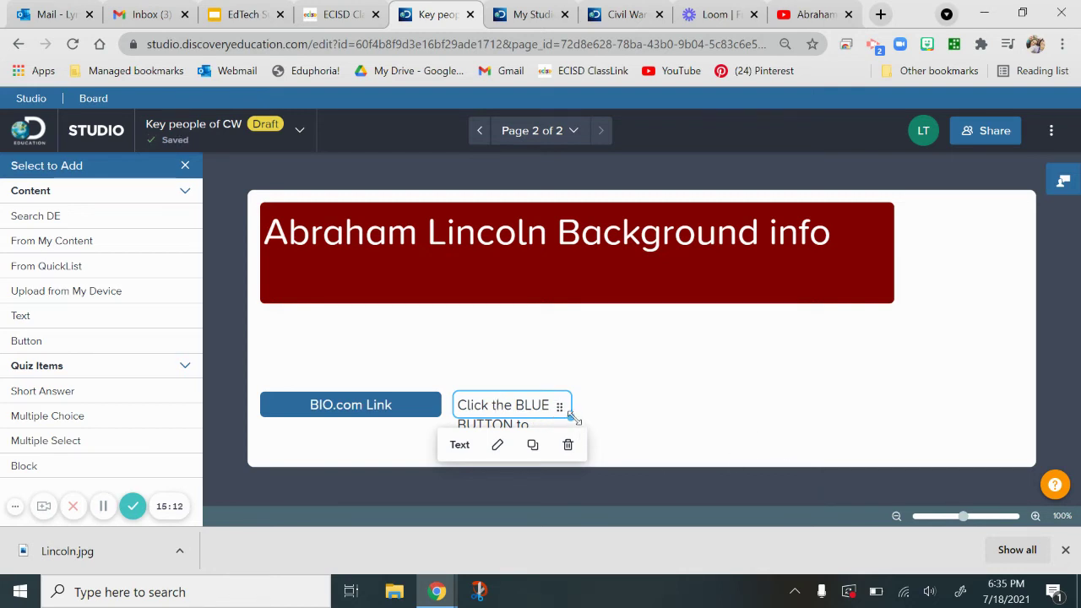
left_click_drag(571, 417, 830, 416)
left_click(707, 404)
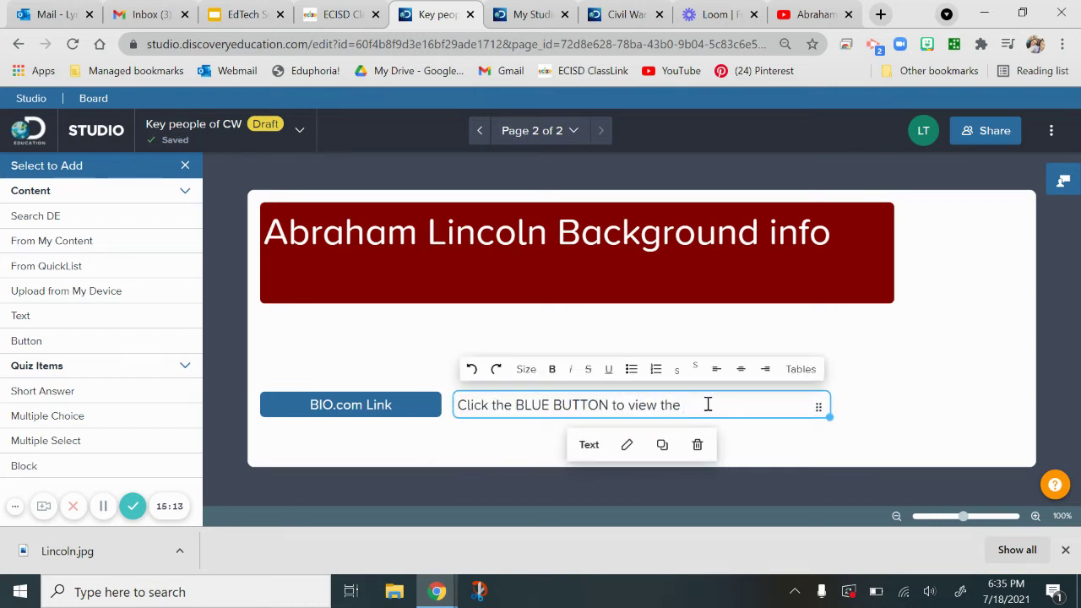
type("Lincoln")
key("BackSpace")
type("ncoln video a")
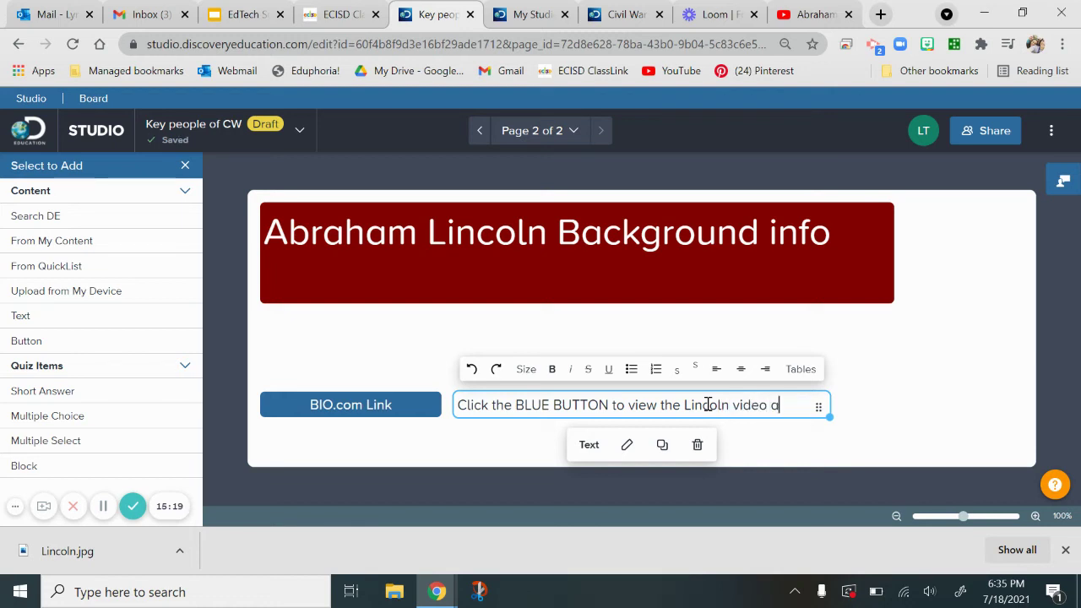
type("nd answer th")
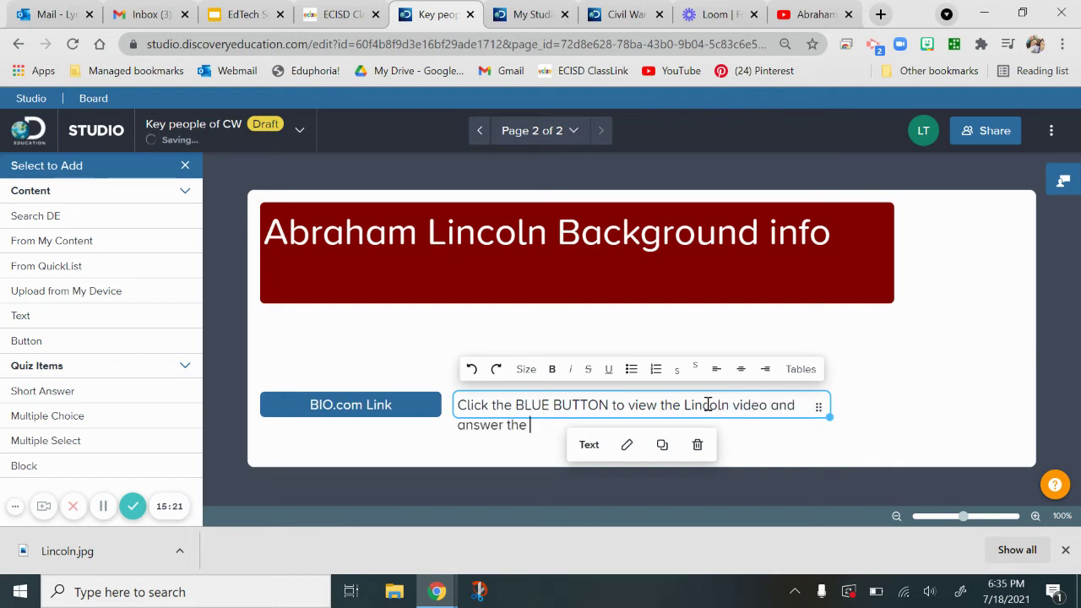
type("e questions be")
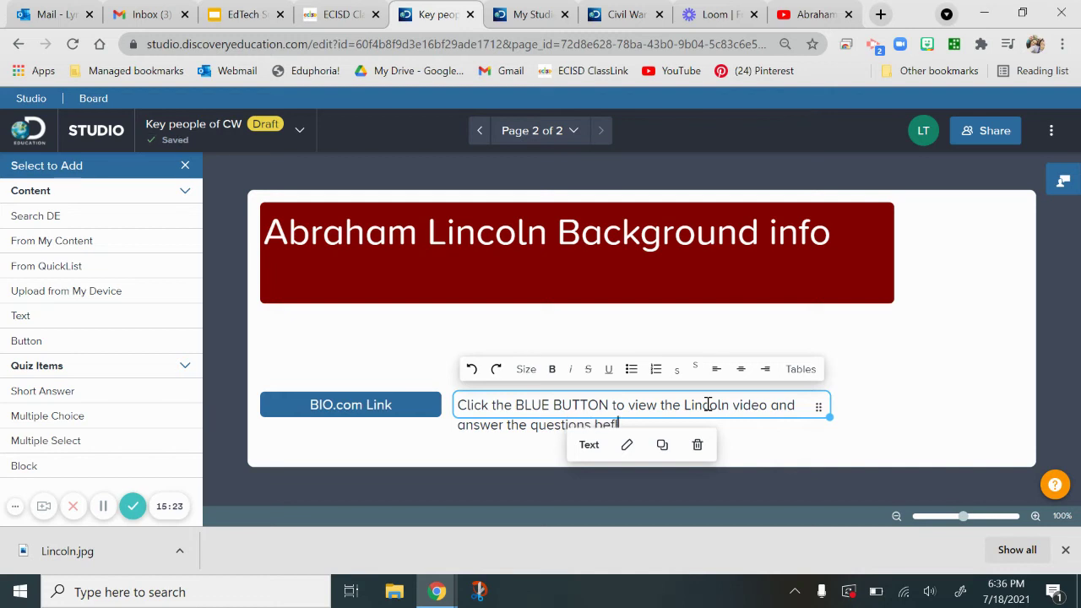
type("low")
Step: Place the instruction text under the title banner, with the BIO.com Link button below it
left_click_drag(816, 405, 685, 444)
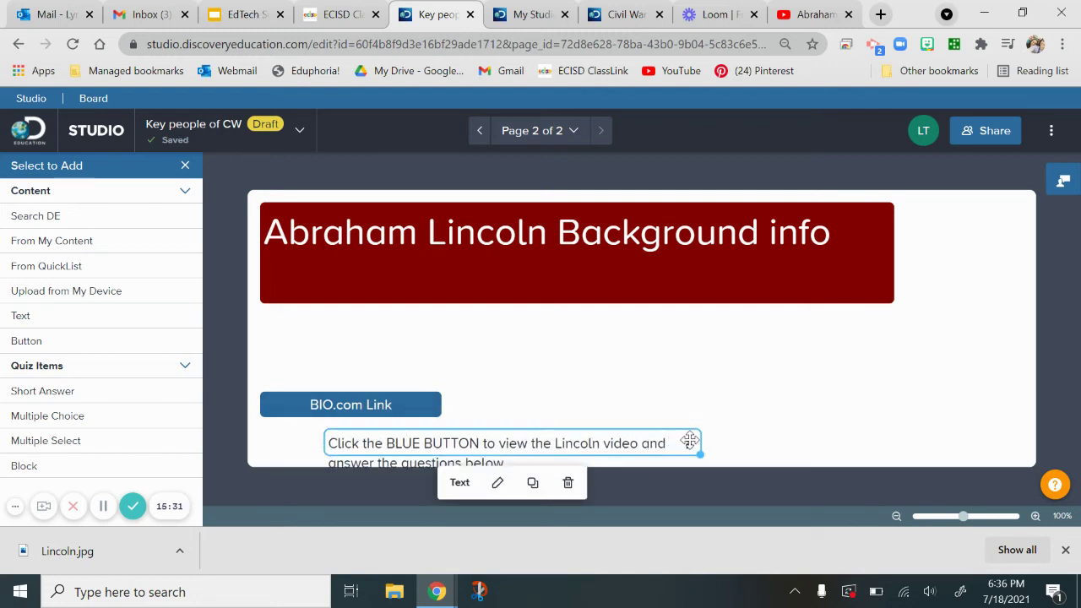
left_click_drag(688, 443, 639, 331)
left_click(555, 374)
left_click(429, 406)
mouse_move(435, 400)
left_mouse_down()
mouse_move(434, 363)
mouse_move(419, 398)
left_mouse_up()
left_click(454, 369)
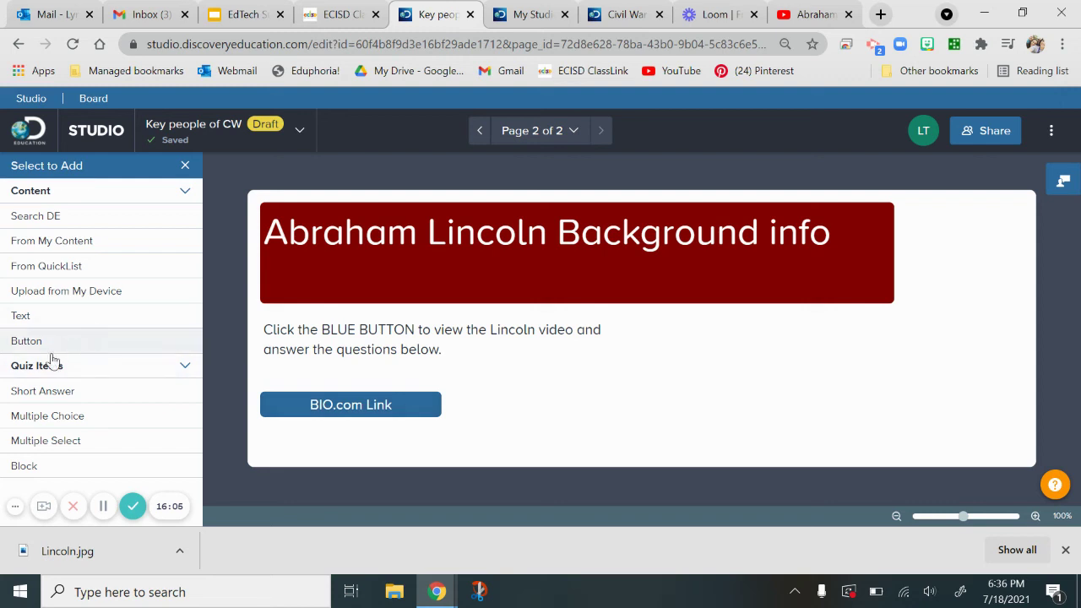
Step: Add a short-answer question below the BIO.com Link asking what sets Lincoln apart from past presidents
left_click(66, 395)
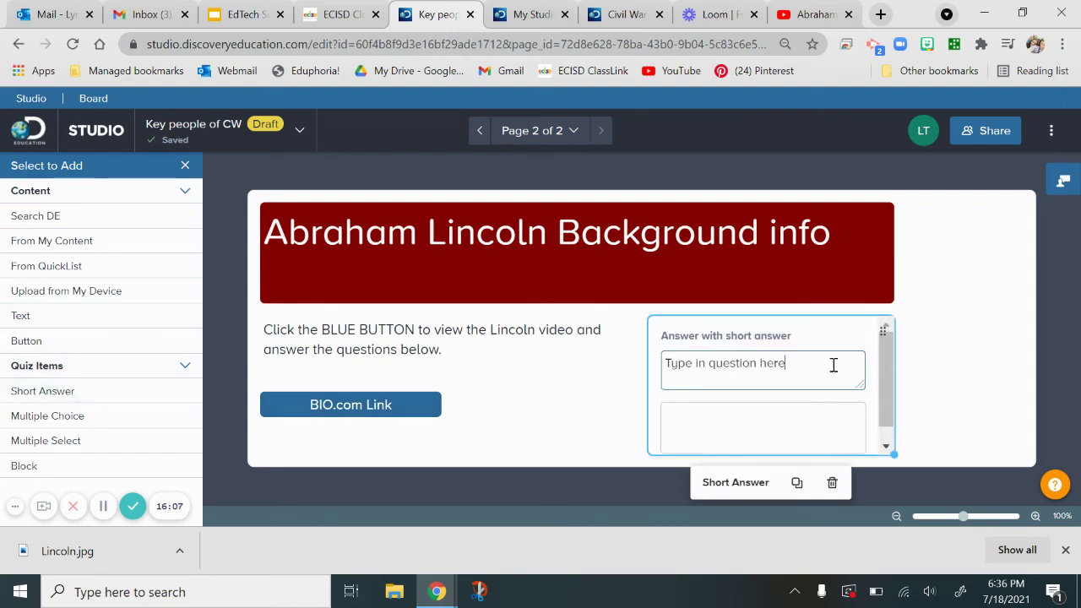
key("BackSpace")
key("BackSpace")
key("BackSpace")
key("BackSpace")
key("BackSpace")
key("BackSpace")
key("BackSpace")
key("BackSpace")
key("BackSpace")
key("BackSpace")
key("BackSpace")
key("BackSpace")
key("BackSpace")
key("BackSpace")
key("BackSpace")
key("BackSpace")
key("BackSpace")
key("BackSpace")
key("BackSpace")
key("BackSpace")
type("Thinking about past prese")
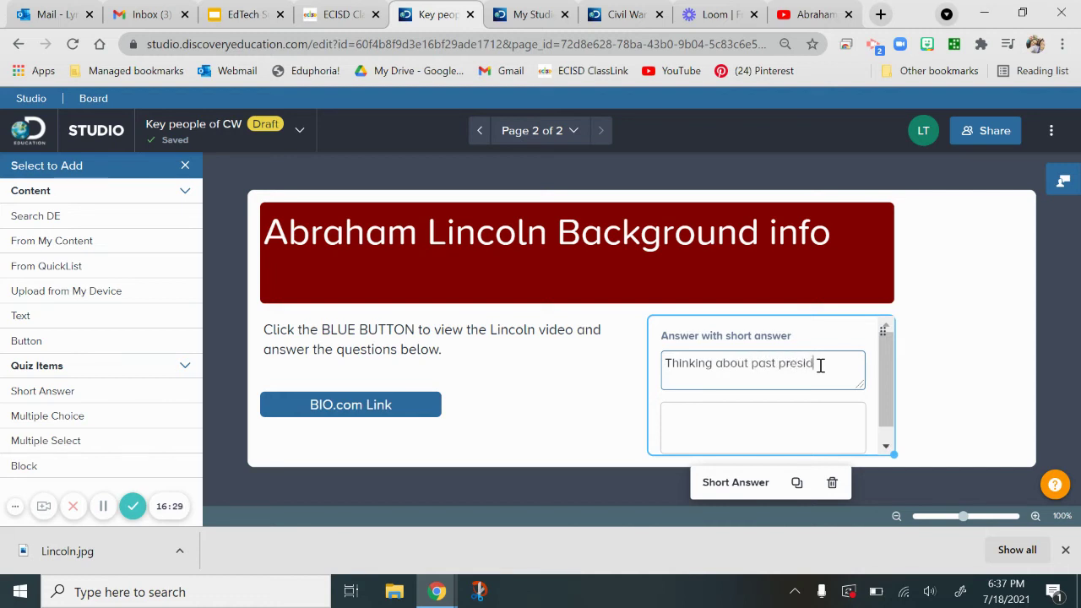
type("dent we have studied,")
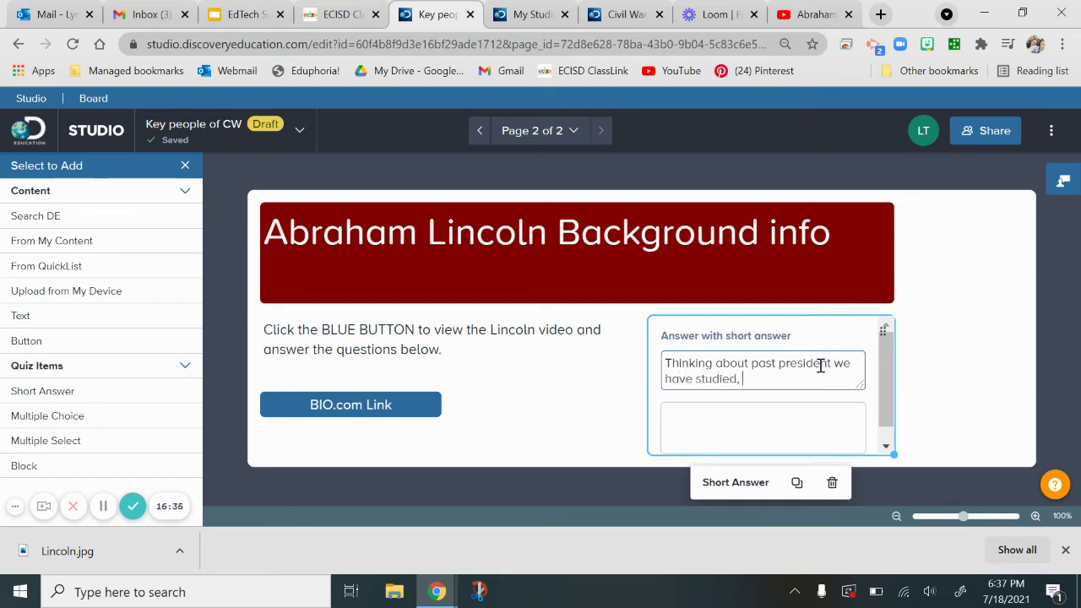
type(" what sets Lincoln")
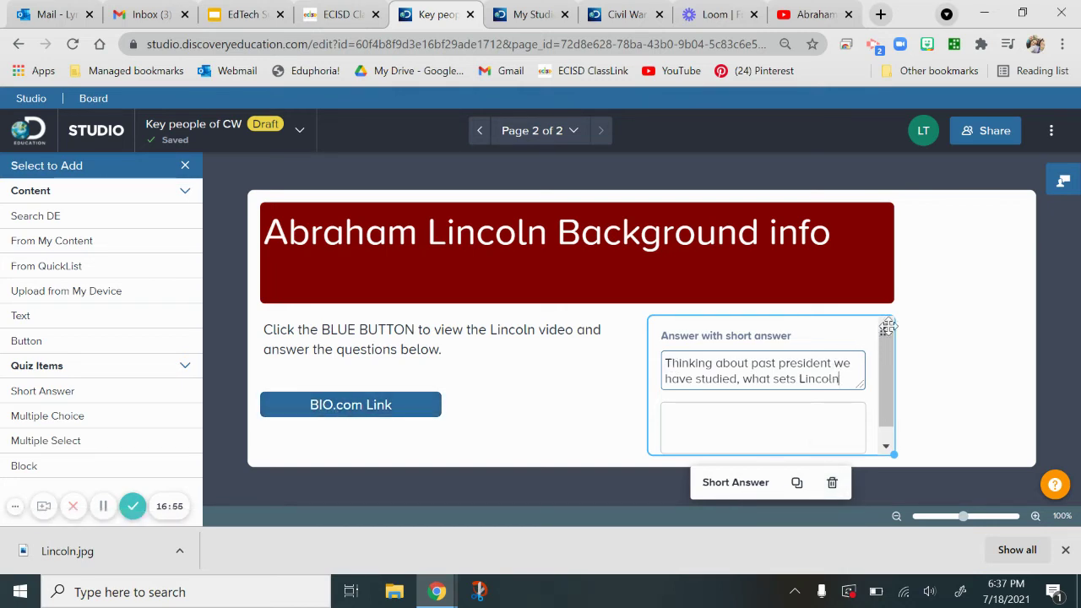
left_click_drag(882, 331, 472, 458)
scroll(472, 456, "down", 1)
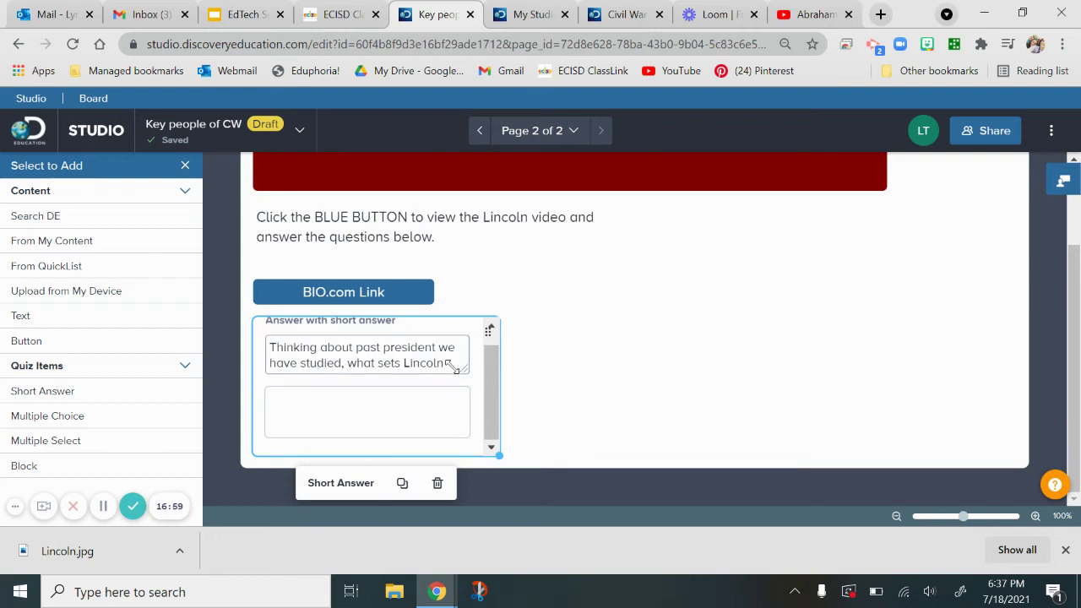
left_click(452, 365)
type("apart?")
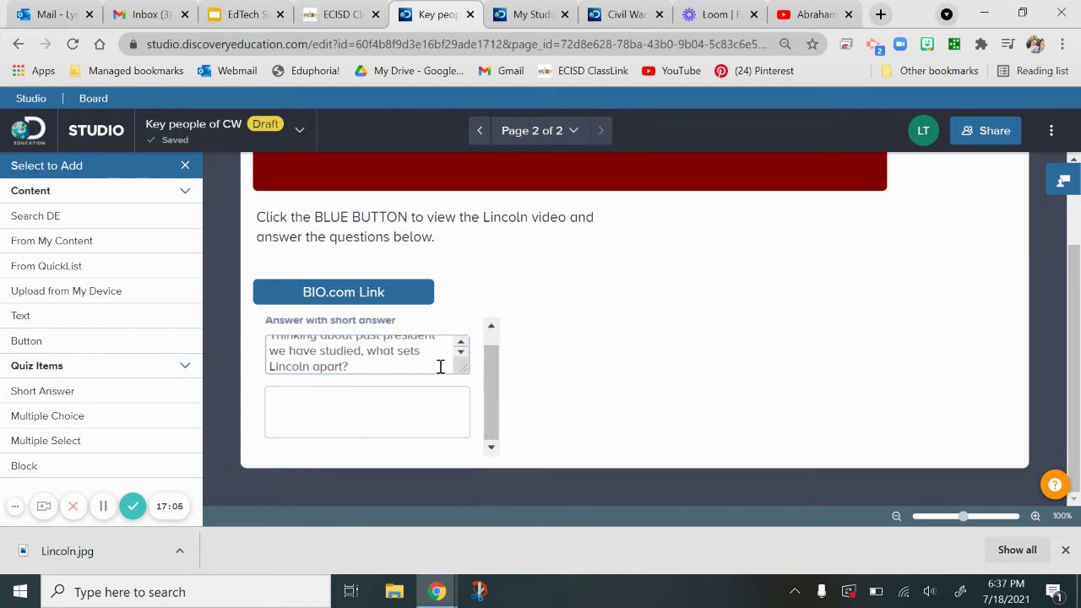
left_click_drag(462, 368, 468, 402)
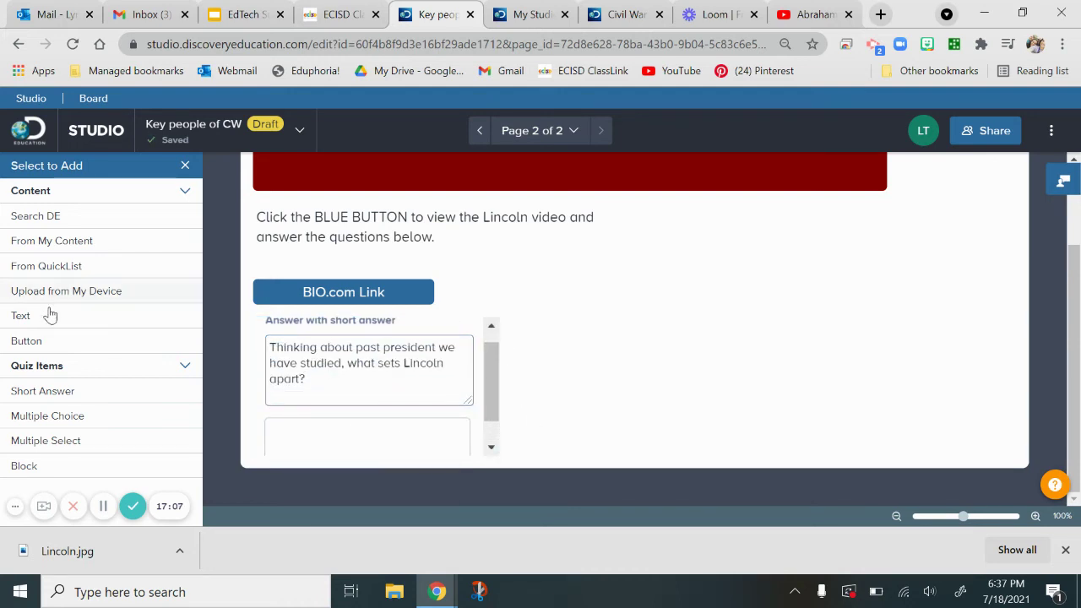
Step: Add a multiple-choice question with text 'Ques' and Option 4 marked correct, then review the page overview
left_click(51, 416)
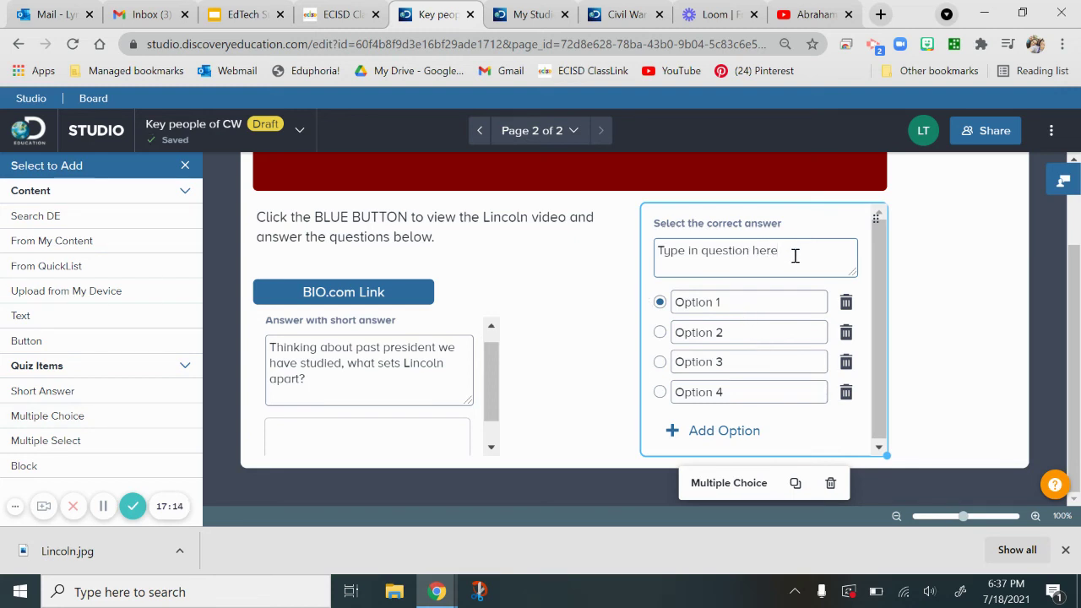
left_click_drag(794, 255, 648, 279)
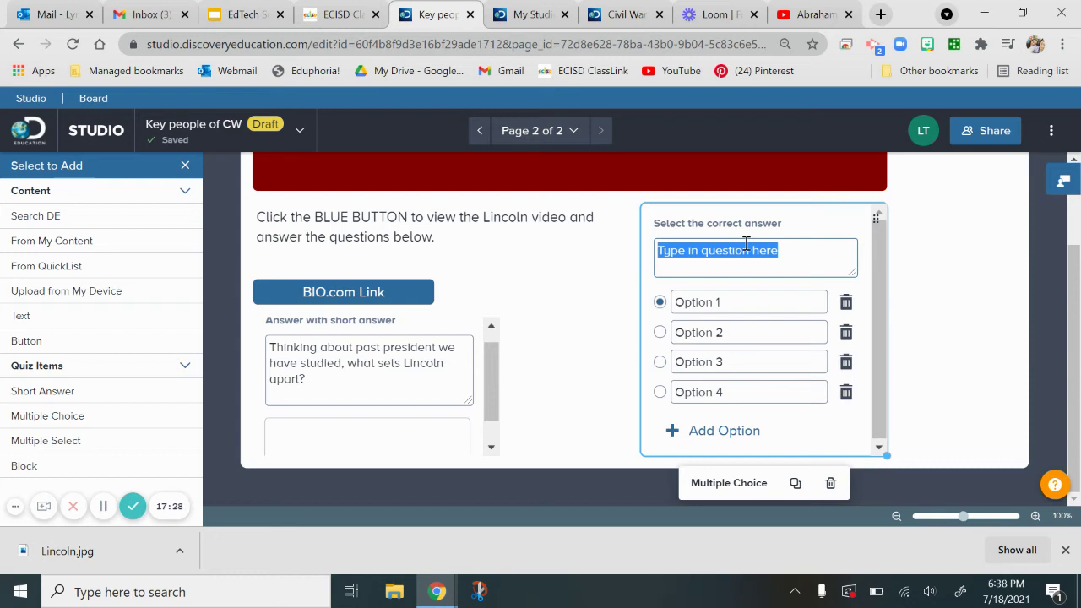
type("Question...")
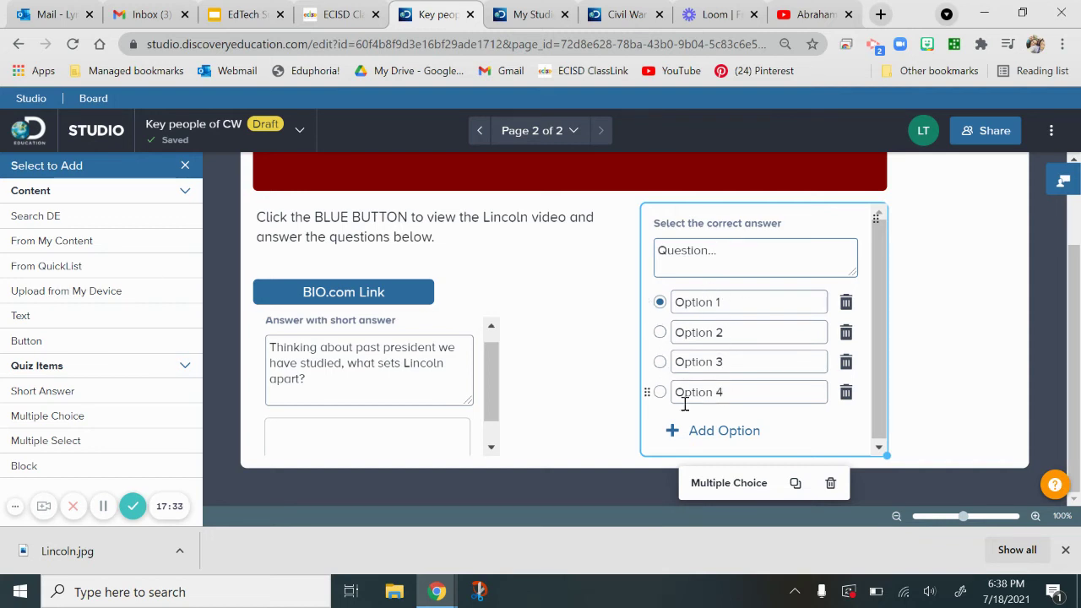
left_click(660, 392)
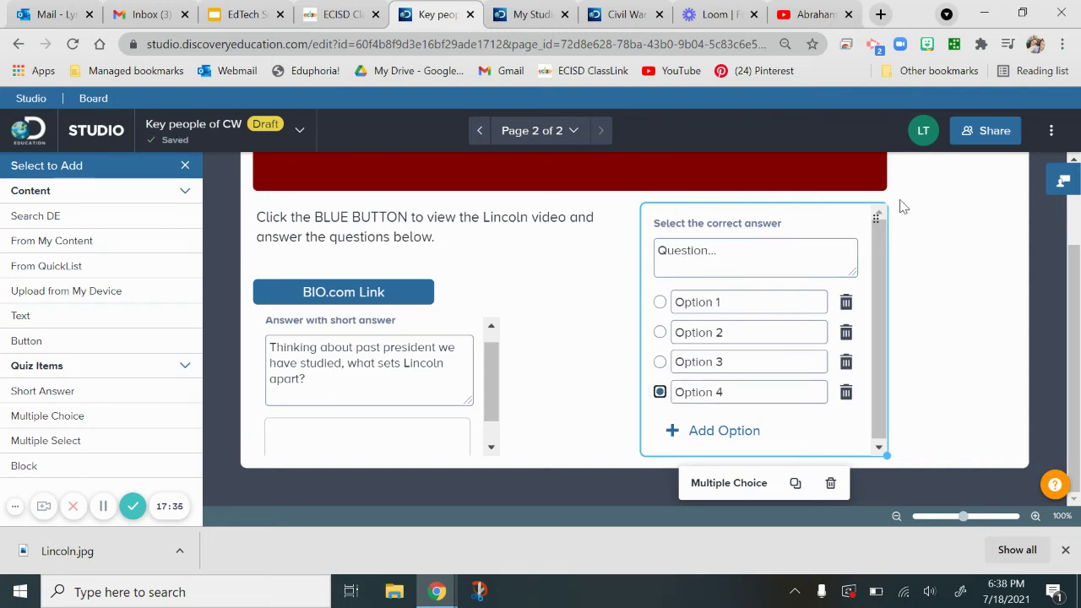
left_click_drag(875, 219, 547, 443)
scroll(473, 372, "up", 1)
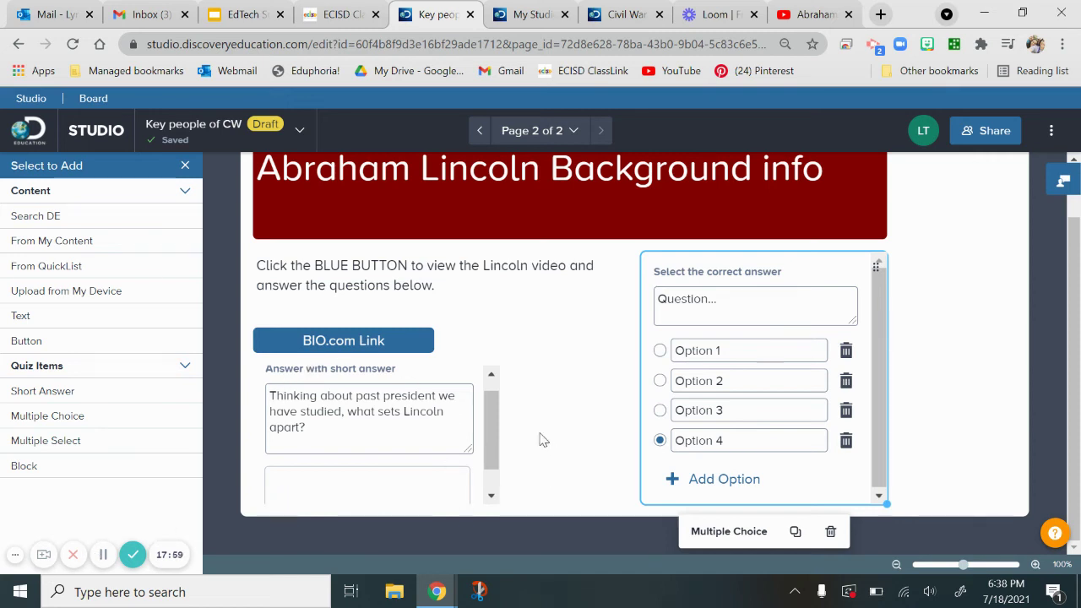
left_click(551, 373)
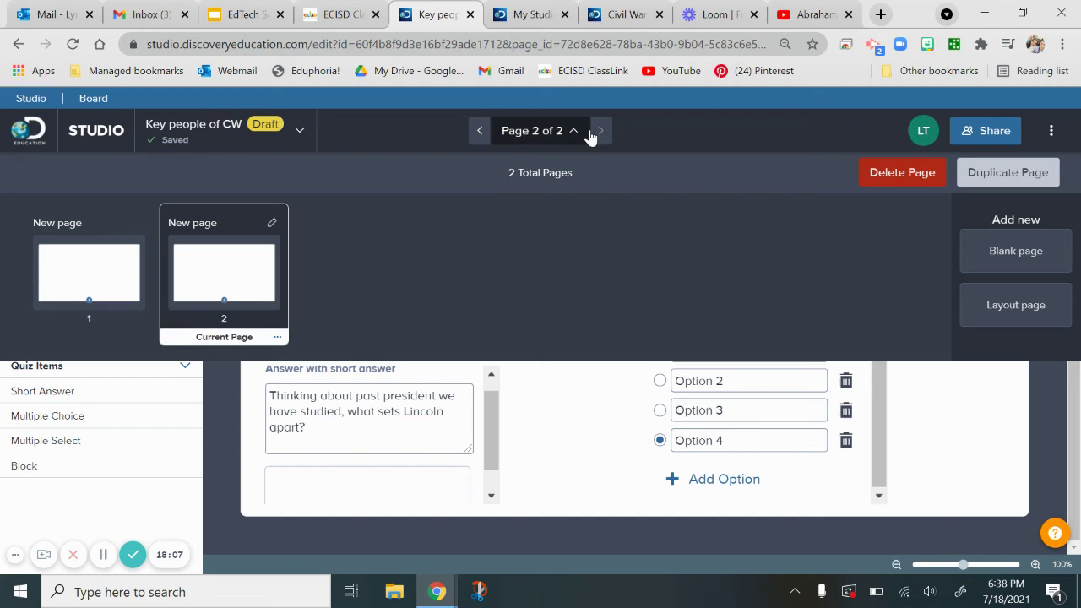
left_click(589, 132)
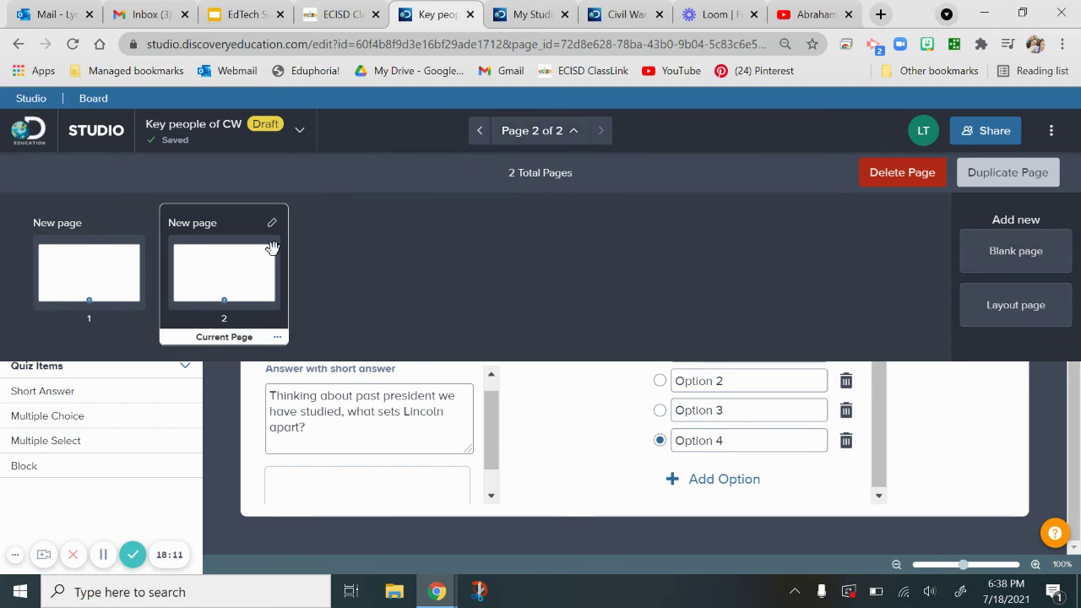
left_click(558, 454)
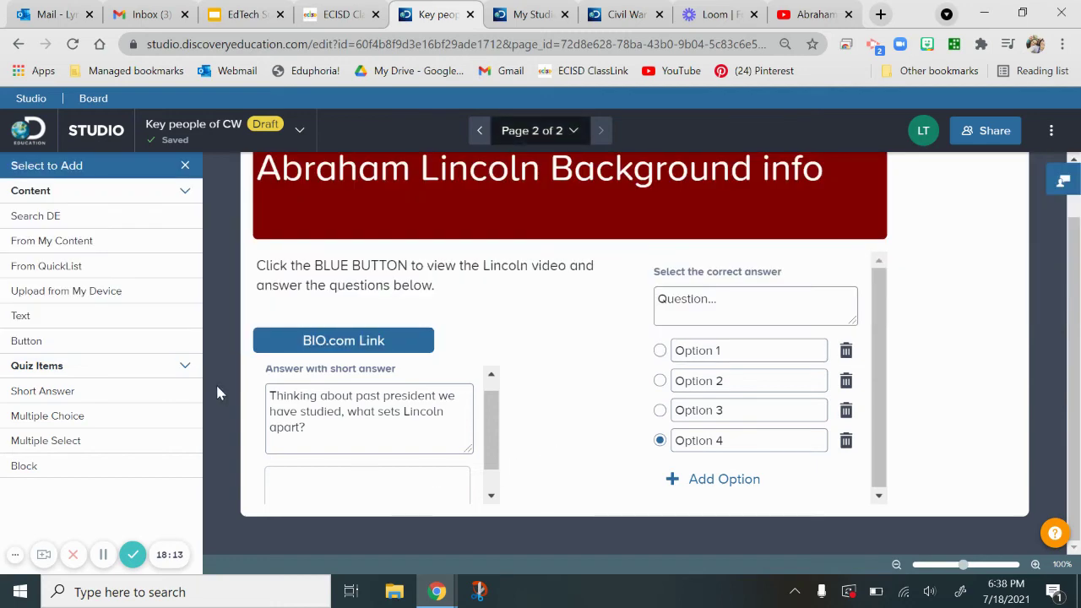
Step: Switch to the Civil War board and browse pages 2 through 5
left_click(621, 14)
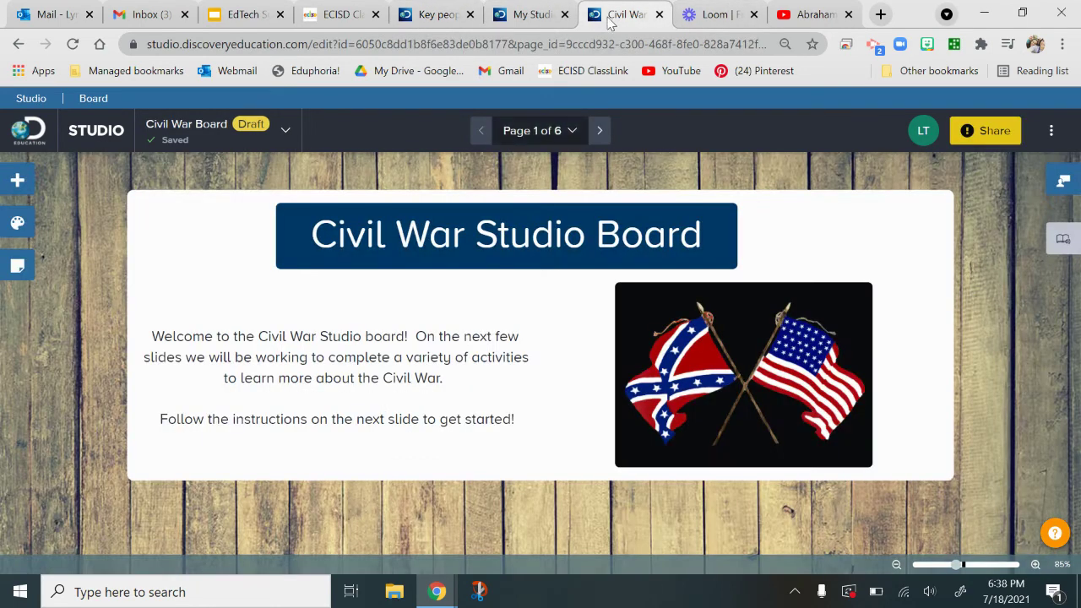
left_click(542, 136)
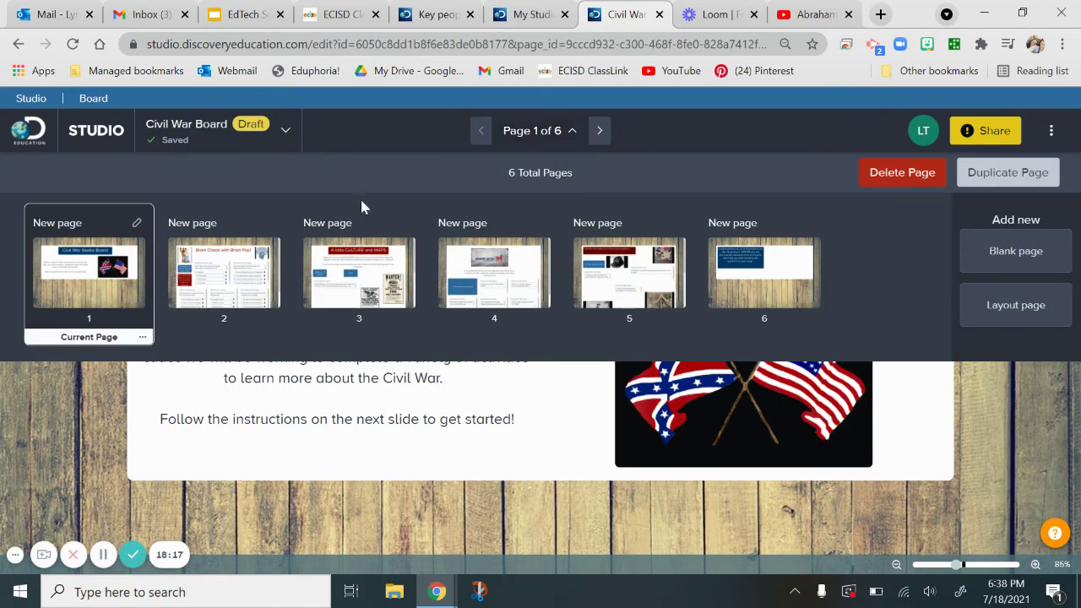
left_click(237, 310)
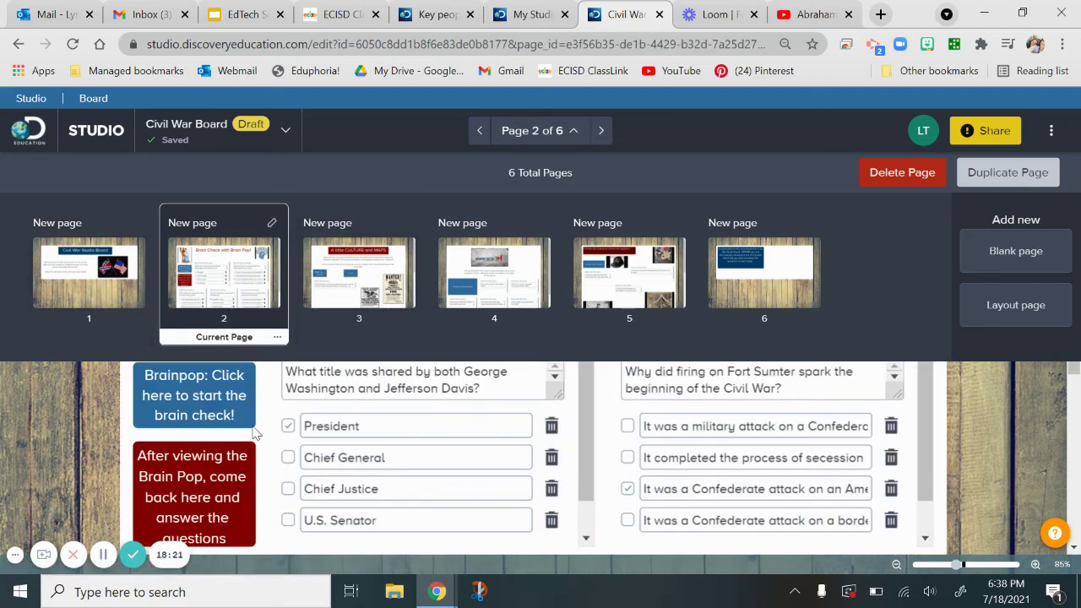
left_click(324, 278)
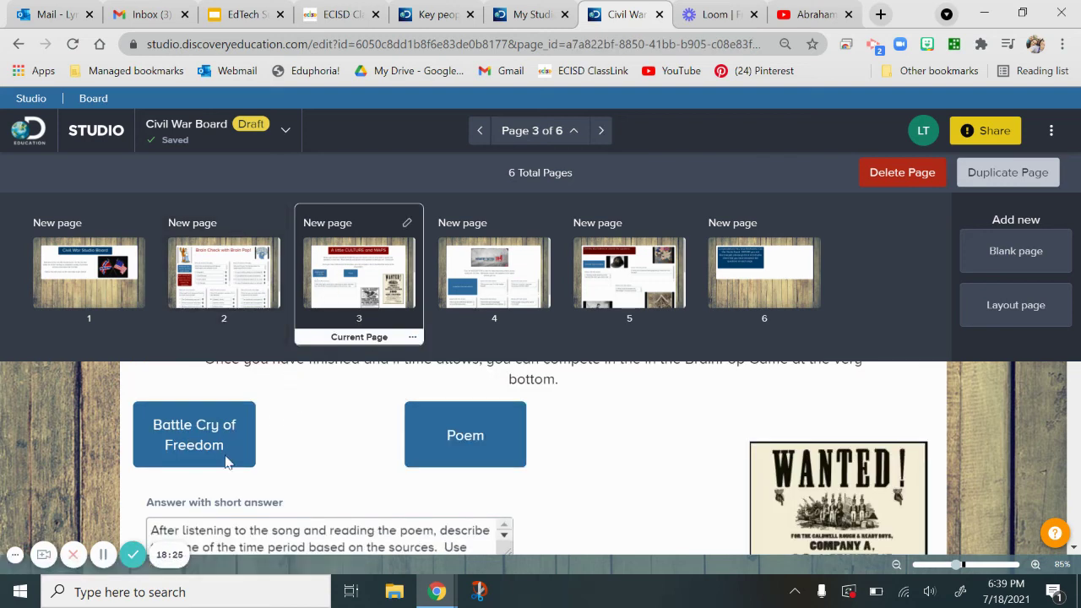
left_click(510, 303)
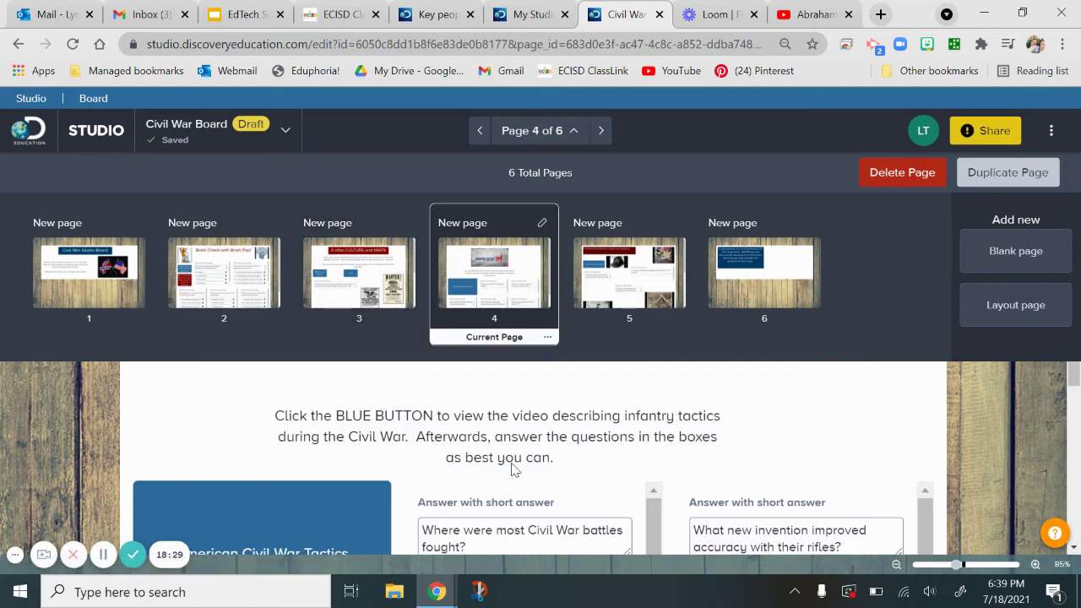
left_click(637, 298)
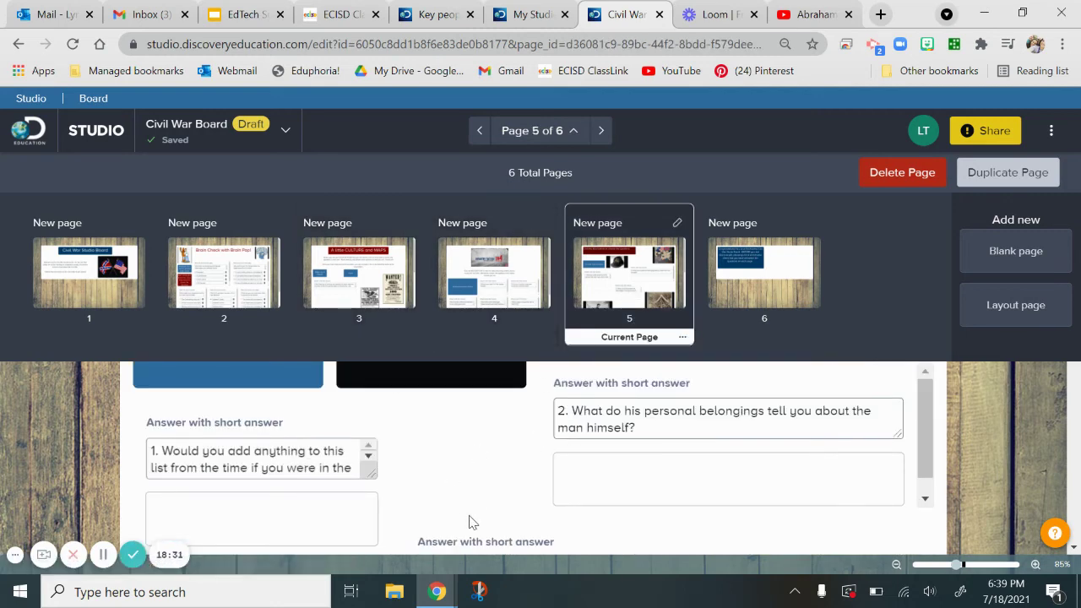
left_click(526, 461)
scroll(414, 408, "down", 5)
scroll(415, 408, "down", 1)
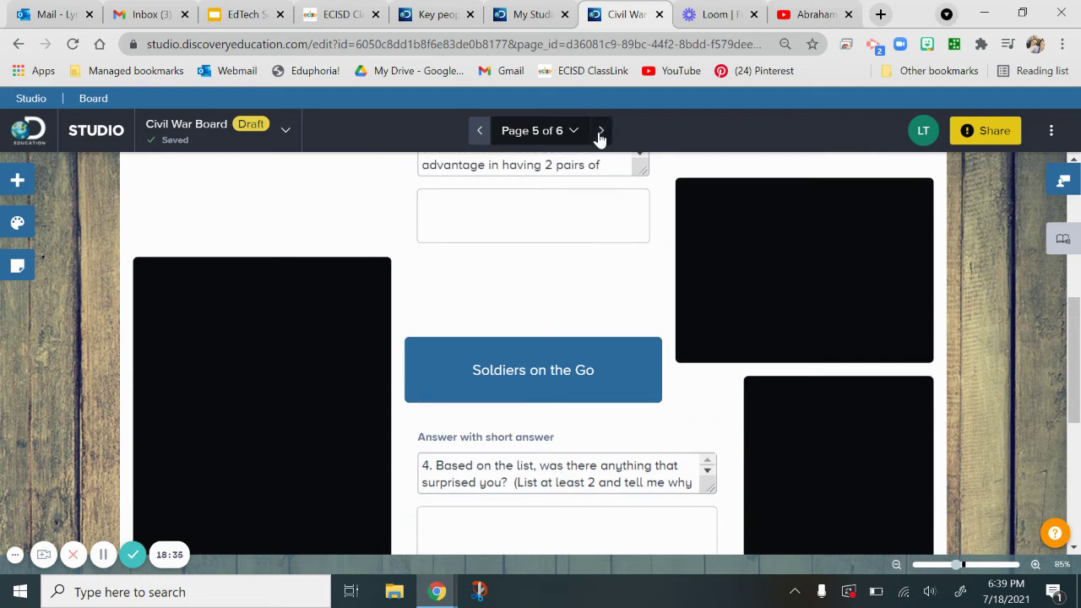
Step: Use the page overview to step back through page 4 to page 3
left_click(568, 131)
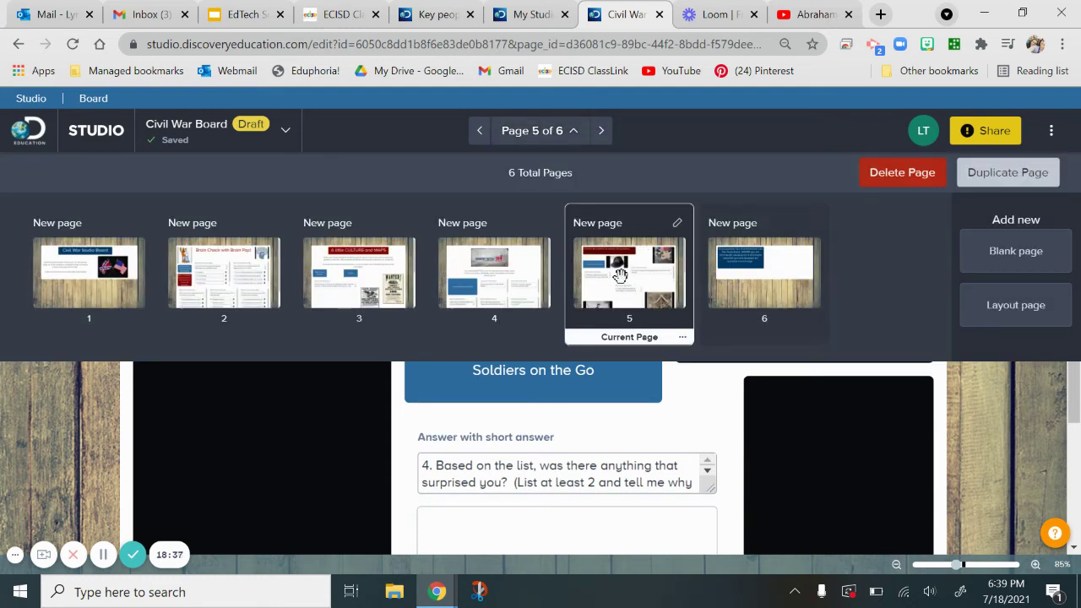
scroll(690, 427, "up", 6)
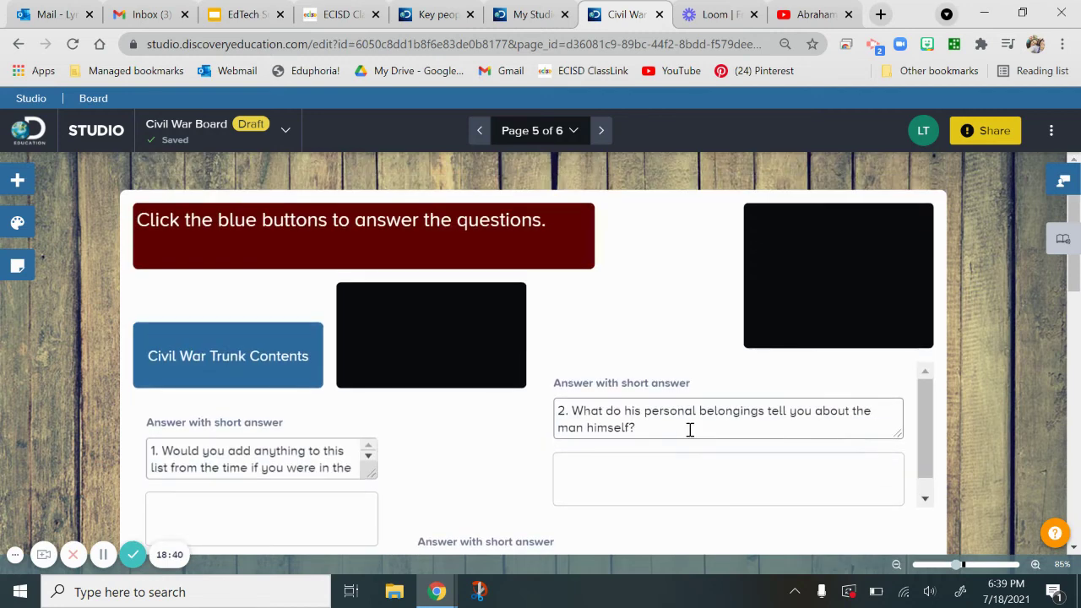
left_click(505, 130)
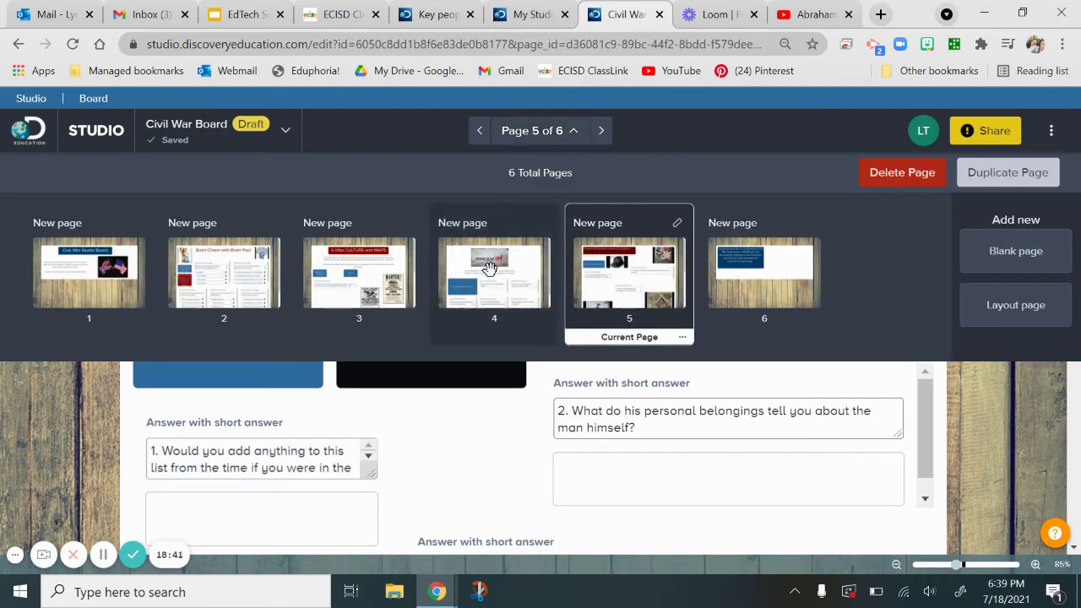
left_click(470, 290)
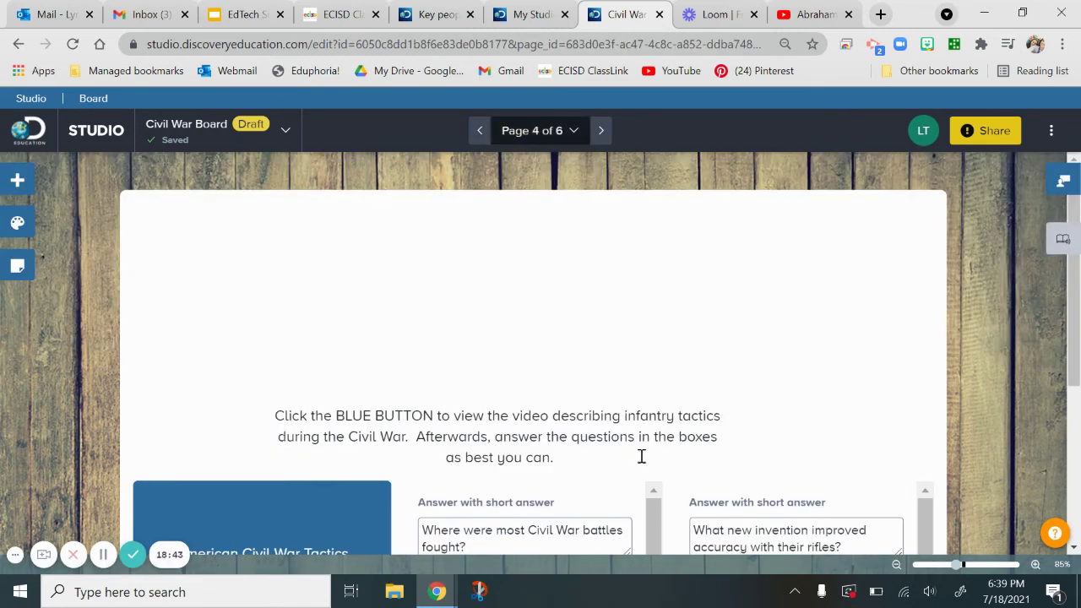
scroll(665, 430, "down", 3)
scroll(667, 422, "up", 3)
left_click(532, 130)
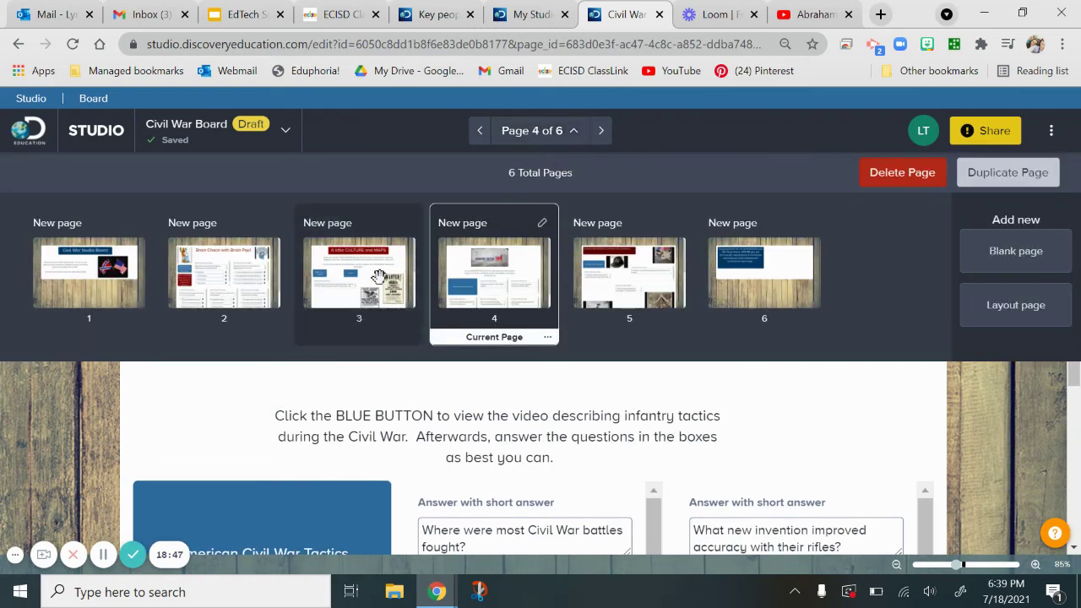
left_click(407, 268)
left_click(621, 410)
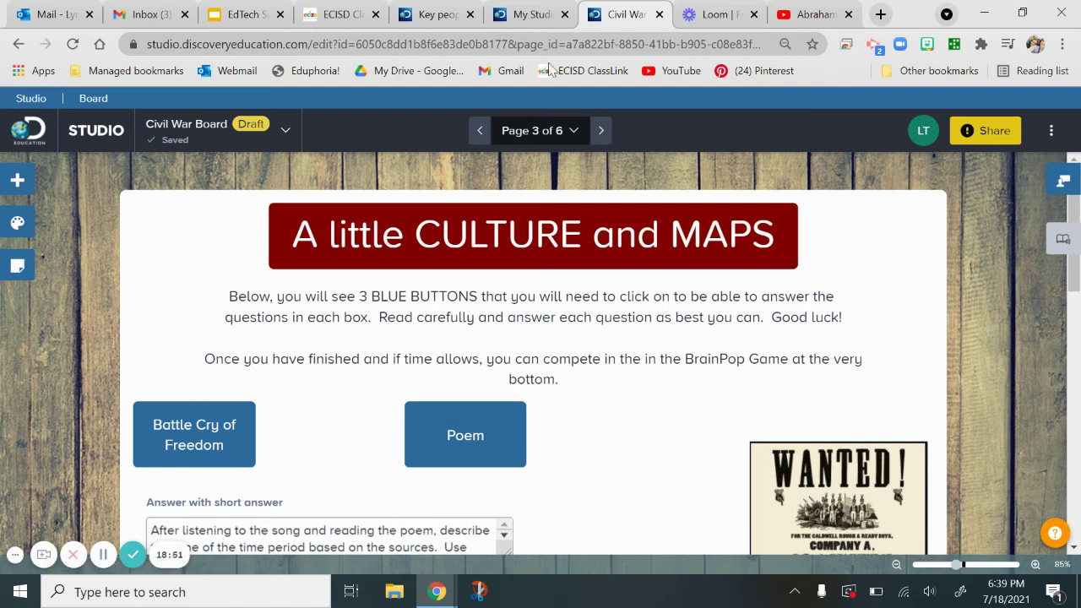
Step: Glance at the Key people of CW and My Studio tabs, then return to the Civil War Board
left_click(434, 14)
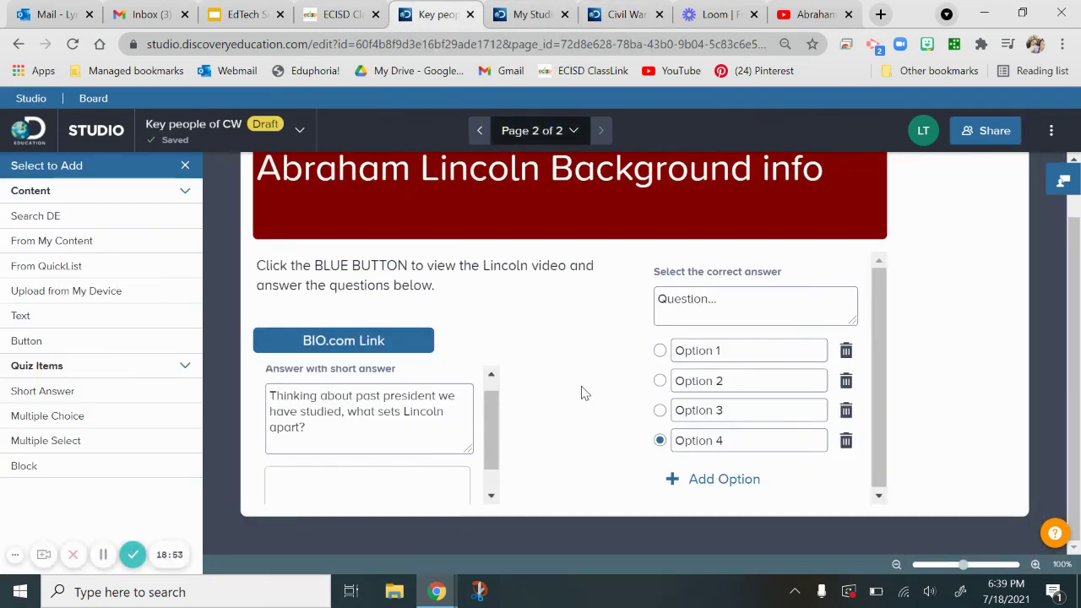
scroll(566, 388, "up", 2)
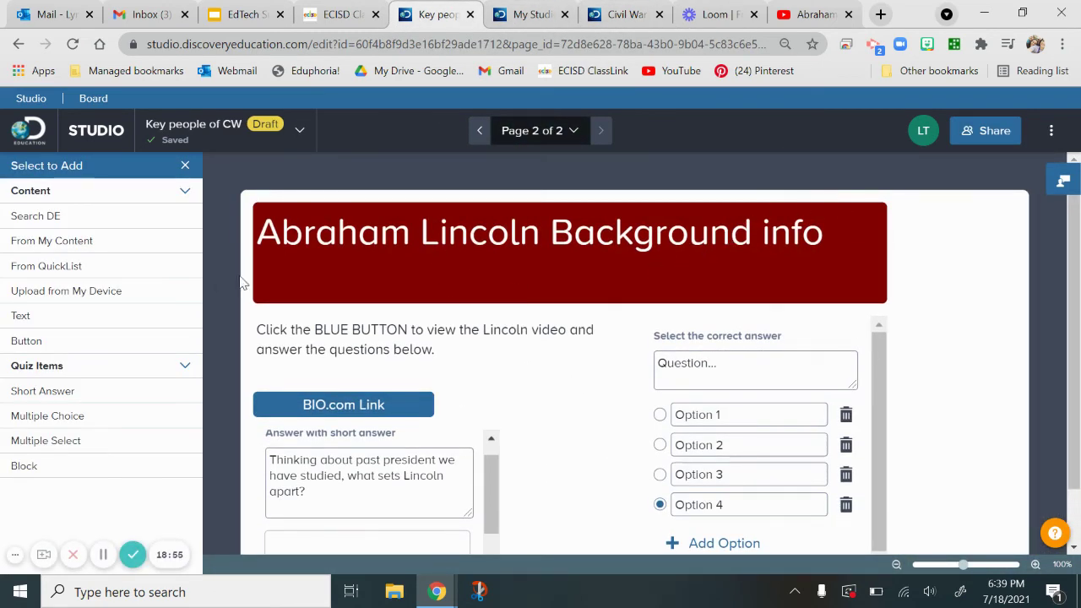
left_click(517, 14)
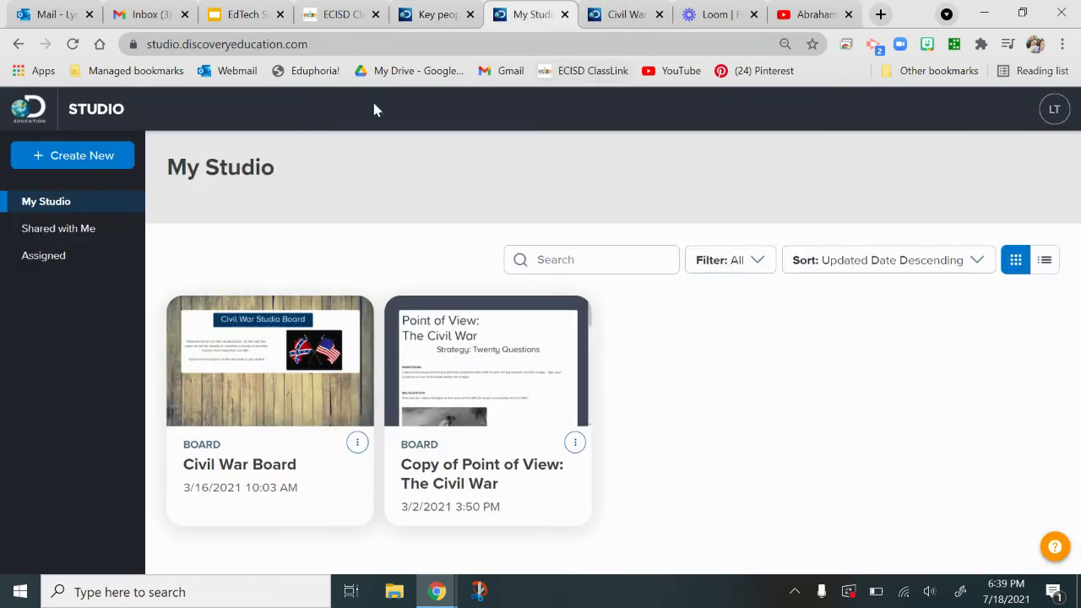
left_click(632, 14)
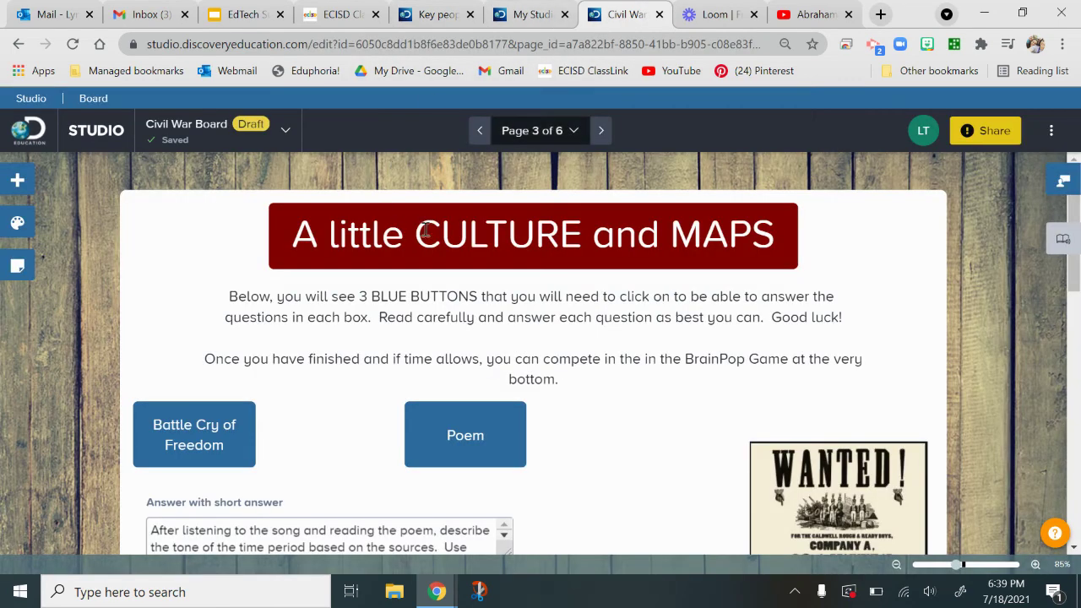
Step: Open the board's shared student version and scroll through page 2
left_click(247, 134)
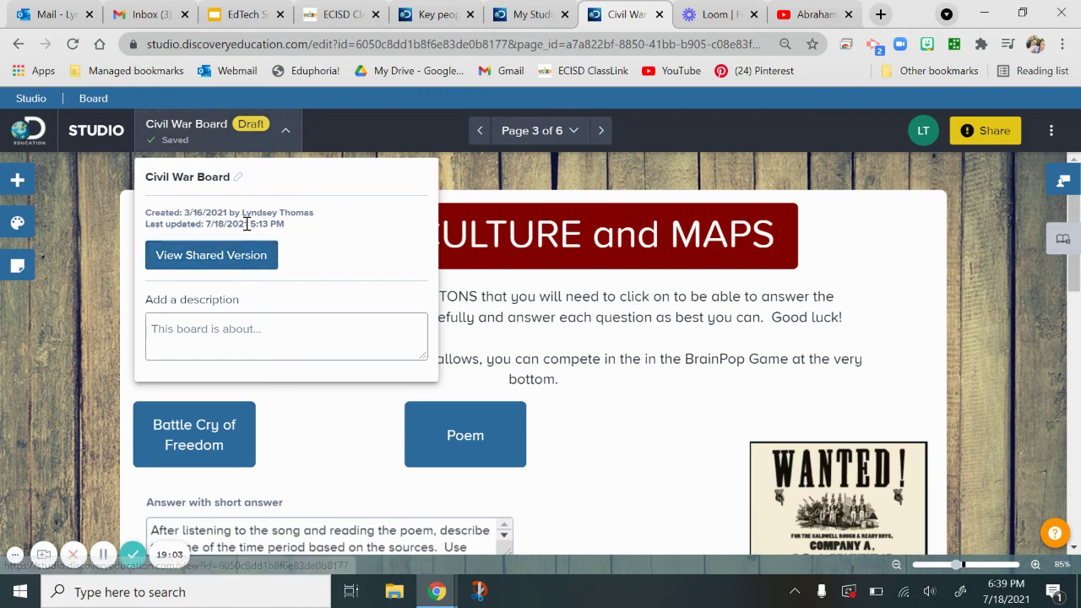
left_click(234, 255)
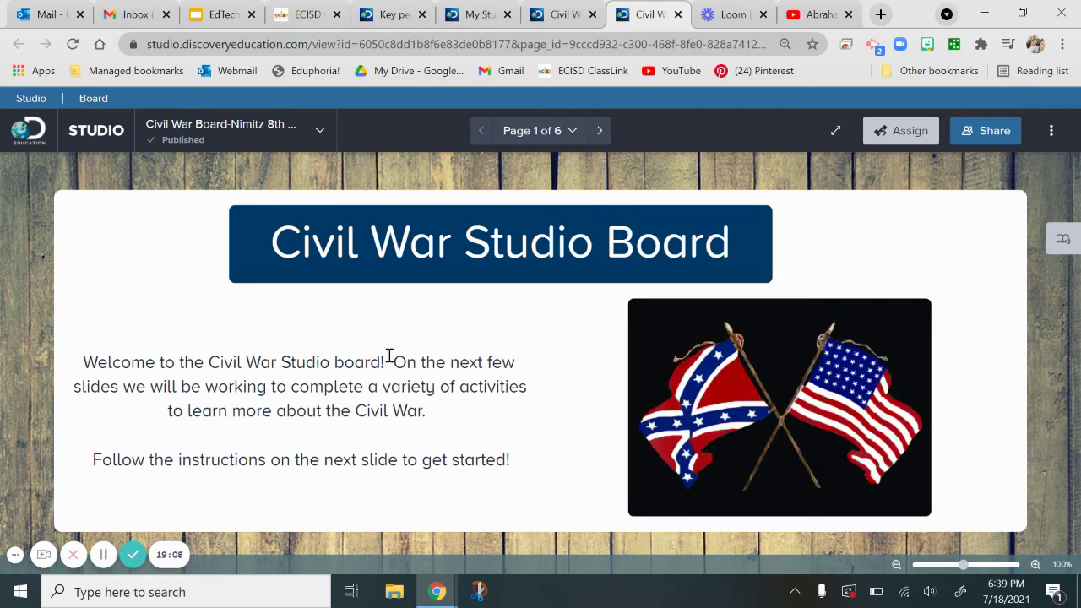
left_click(598, 133)
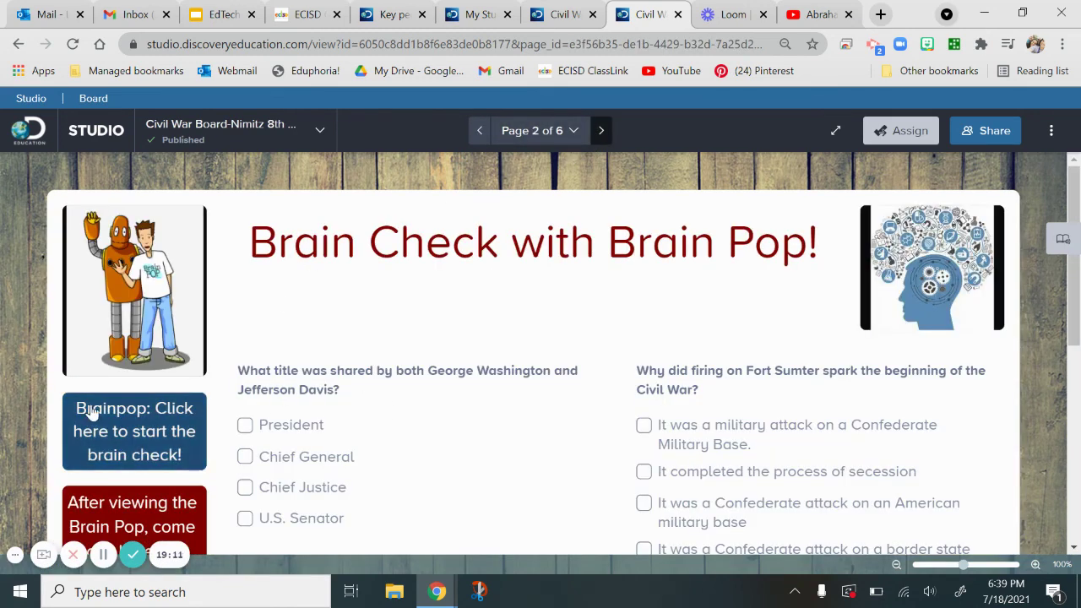
scroll(97, 426, "down", 1)
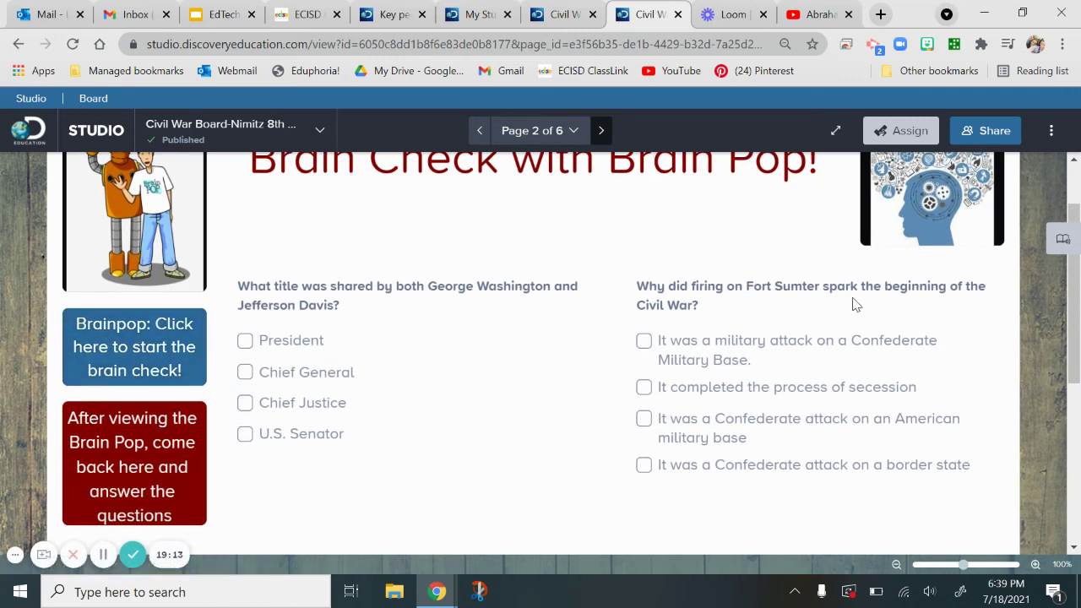
scroll(94, 295, "down", 2)
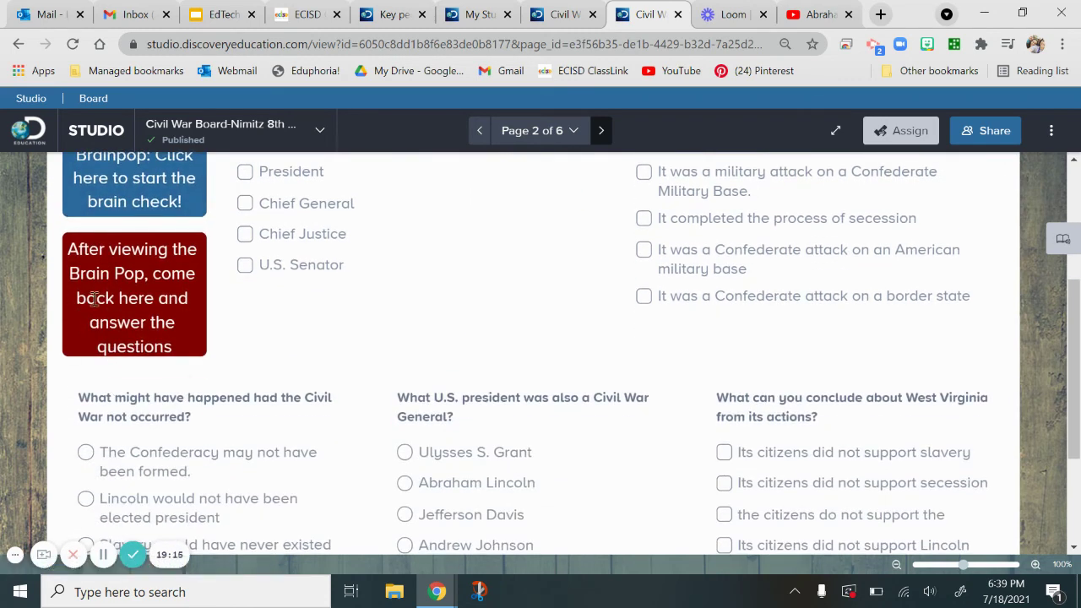
scroll(131, 353, "down", 2)
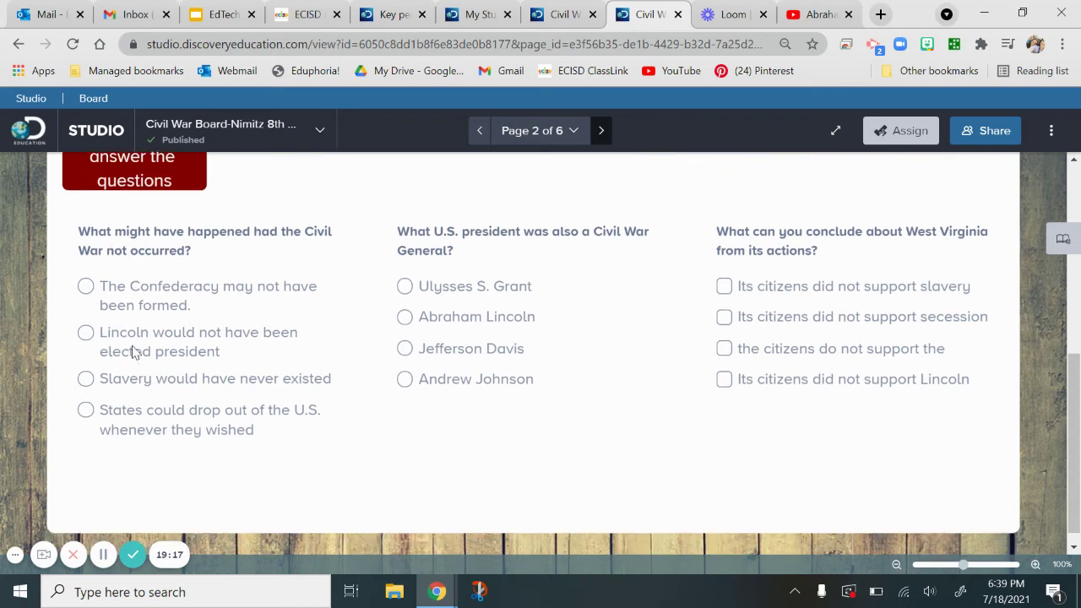
Step: On page 3, A little CULTURE and MAPS, follow the Poem resource link and come back
left_click(600, 131)
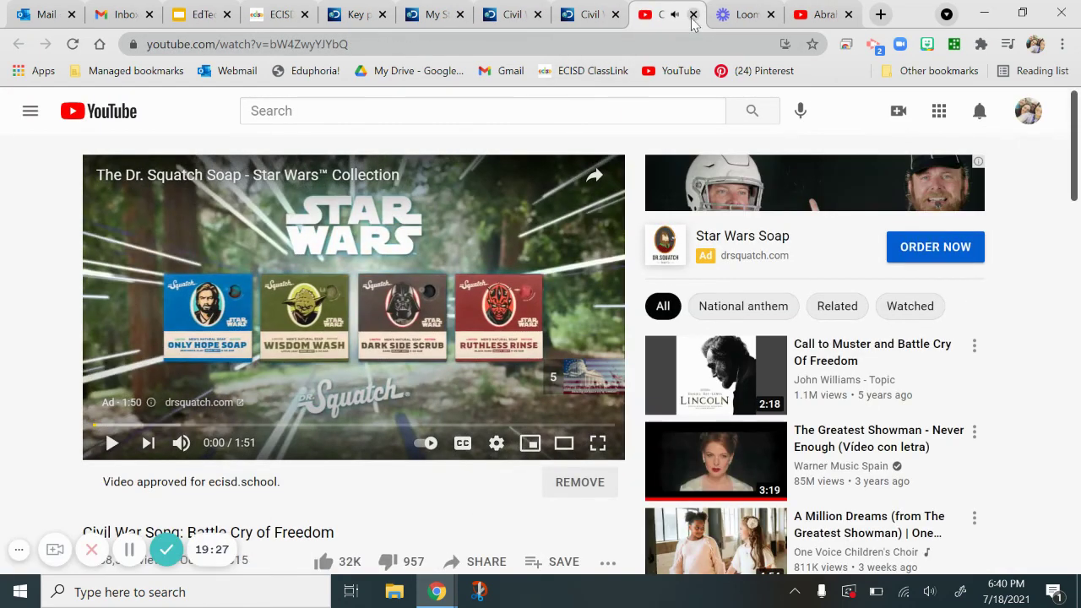
left_click(692, 14)
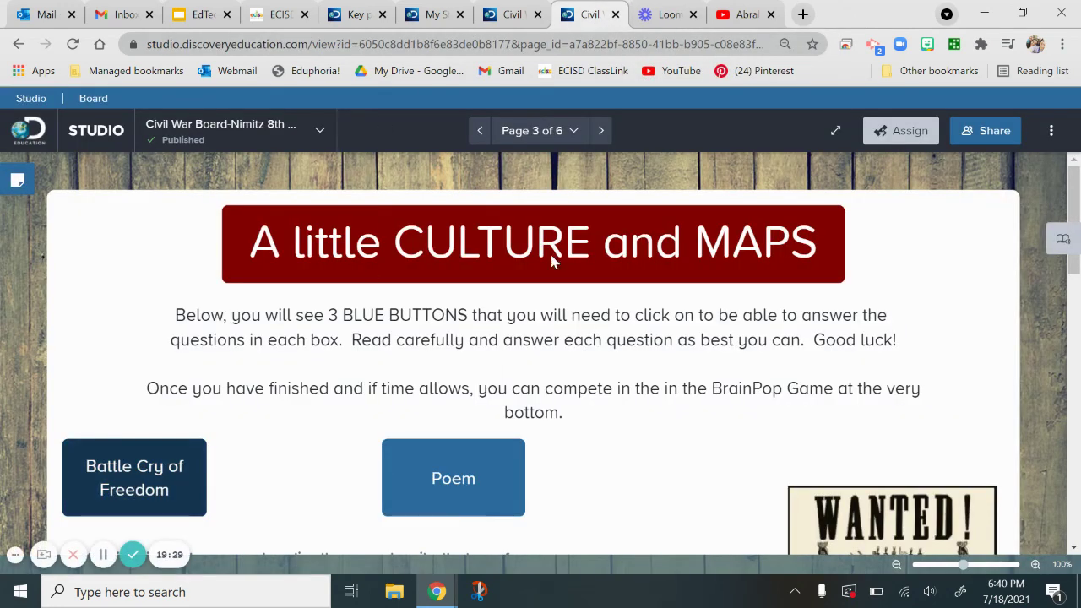
left_click(453, 501)
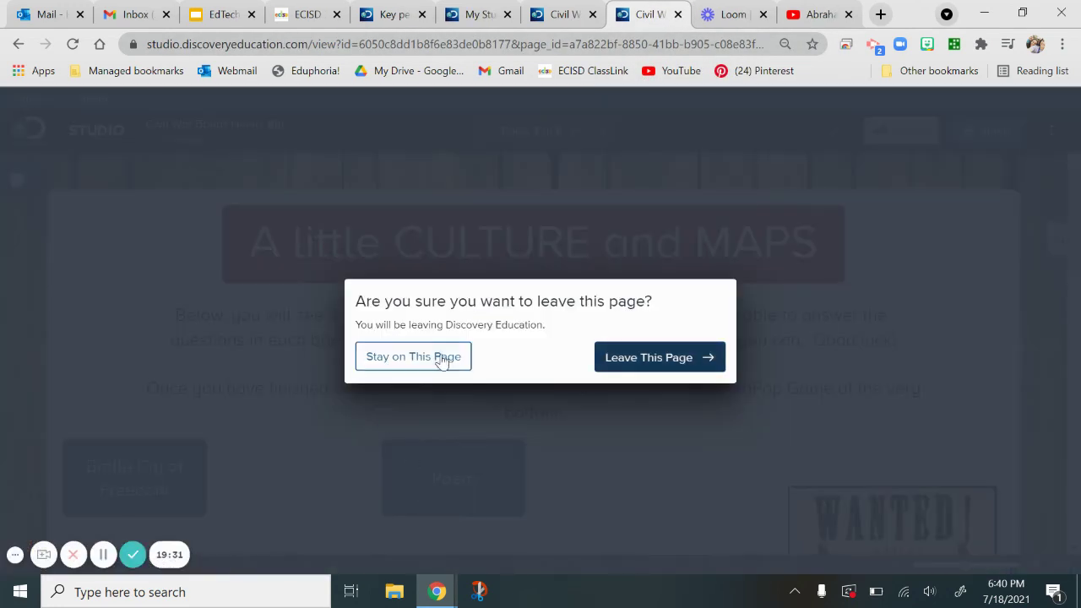
left_click(641, 363)
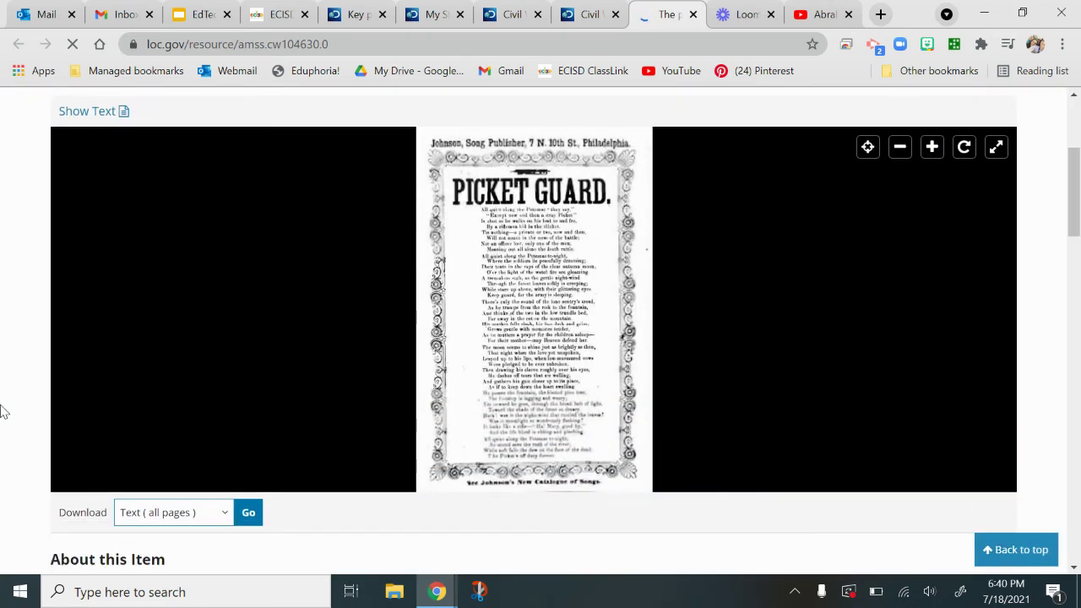
scroll(523, 262, "up", 2)
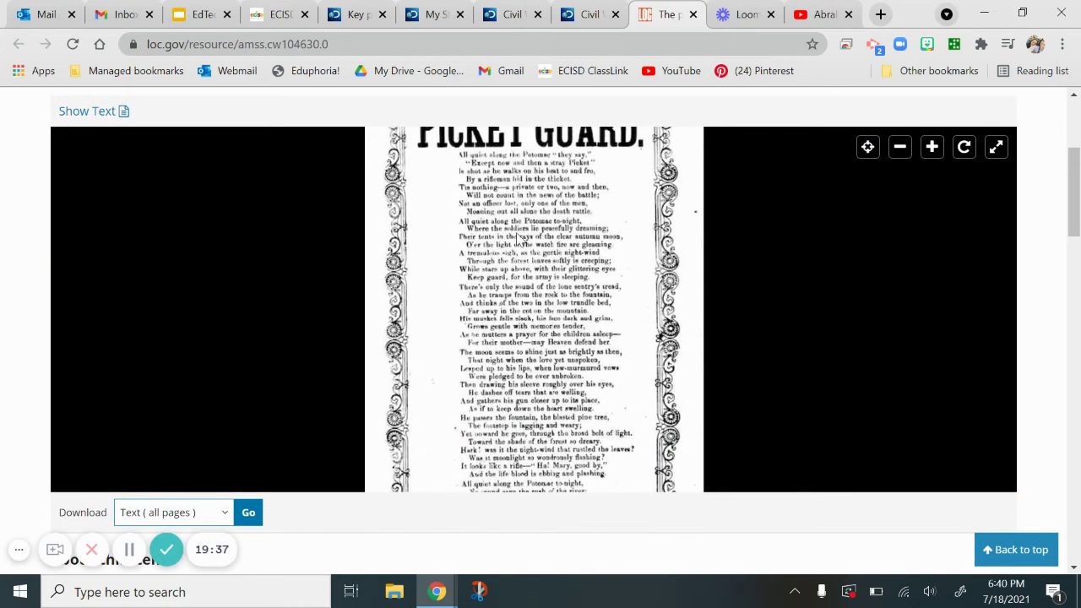
left_click(581, 19)
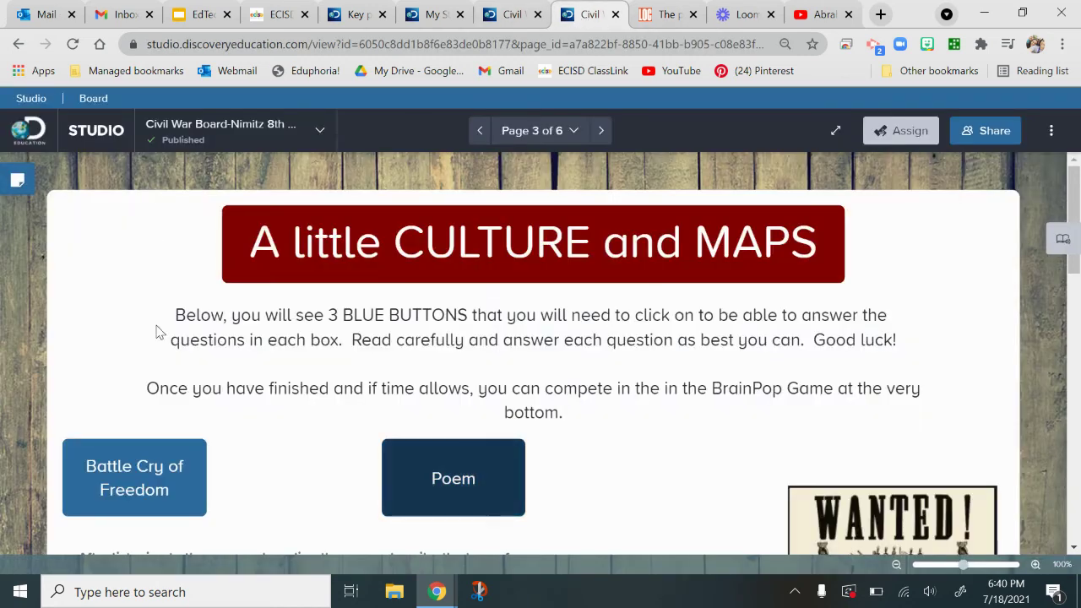
Step: Jump to page 5 of the board from the page overview
scroll(534, 411, "down", 3)
scroll(460, 441, "down", 8)
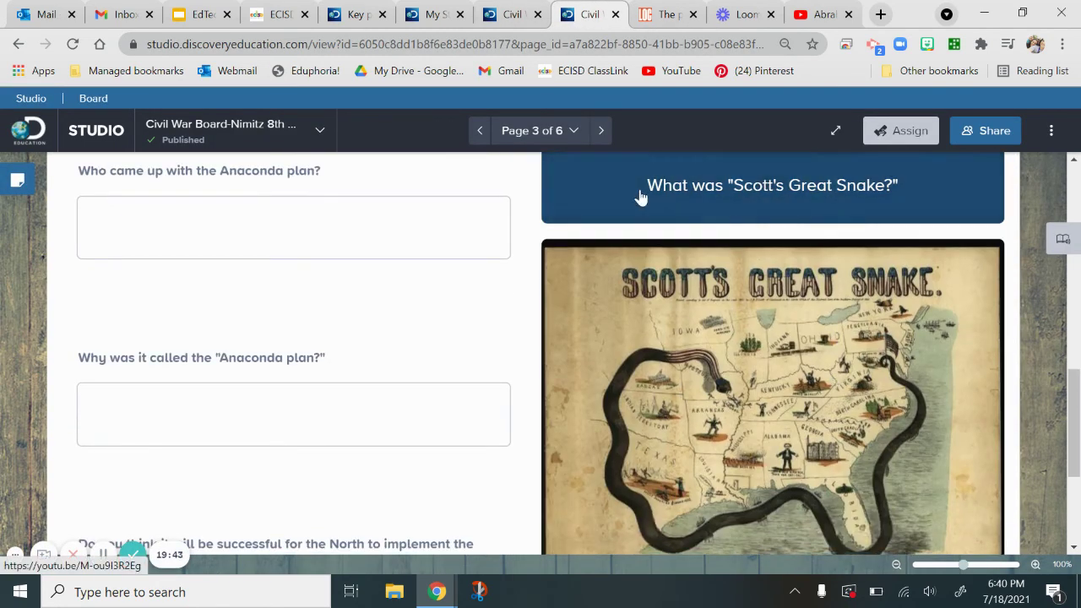
left_click(539, 131)
left_click(625, 279)
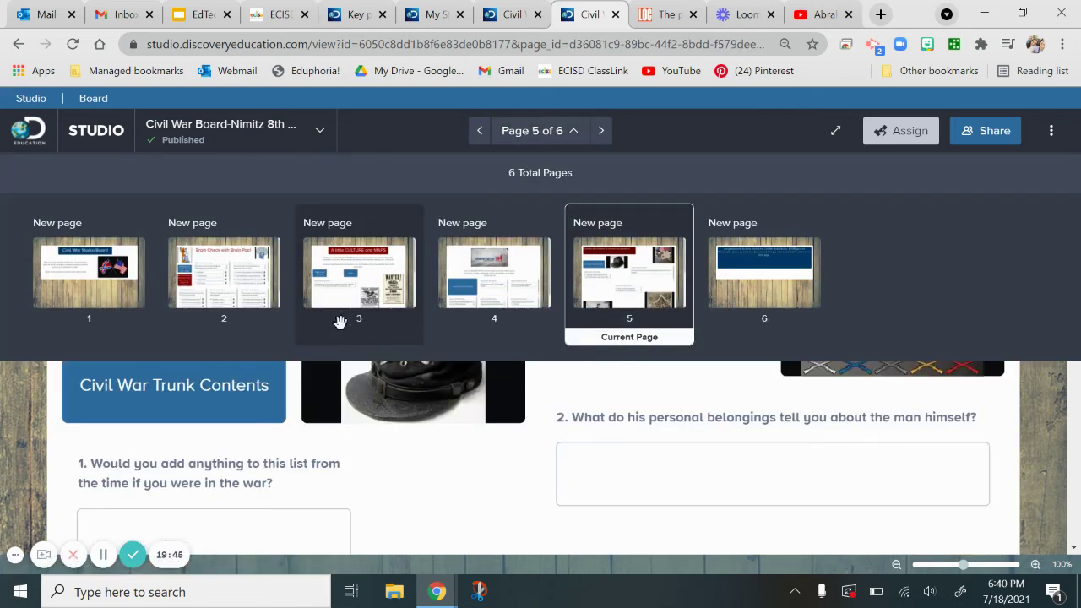
Step: Follow page 5's Civil War Trunk Contents link, leaving the Studio page
left_click(212, 415)
left_click(230, 412)
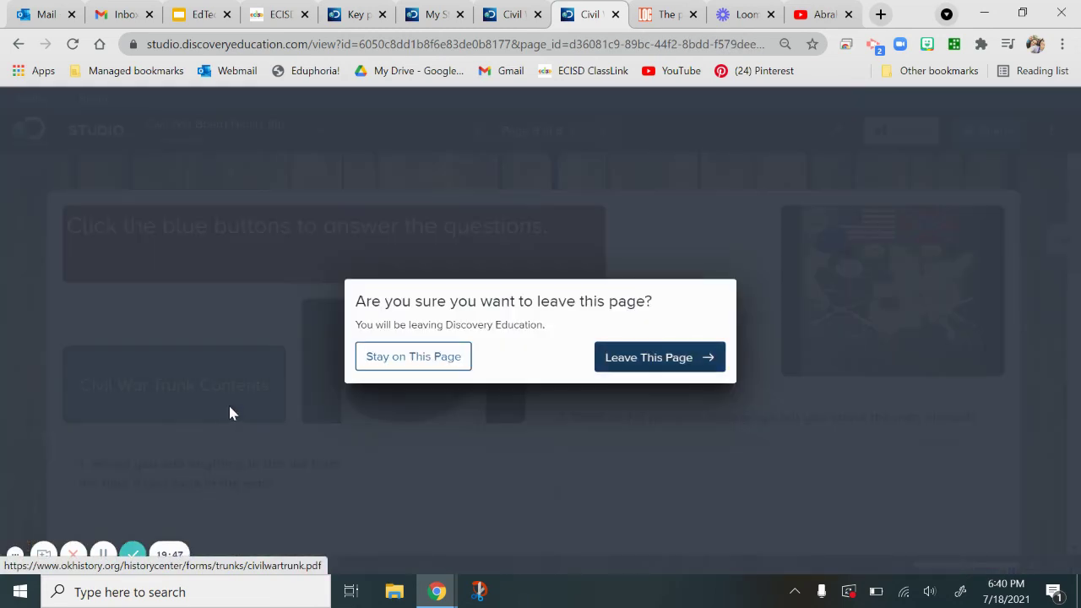
left_click(655, 365)
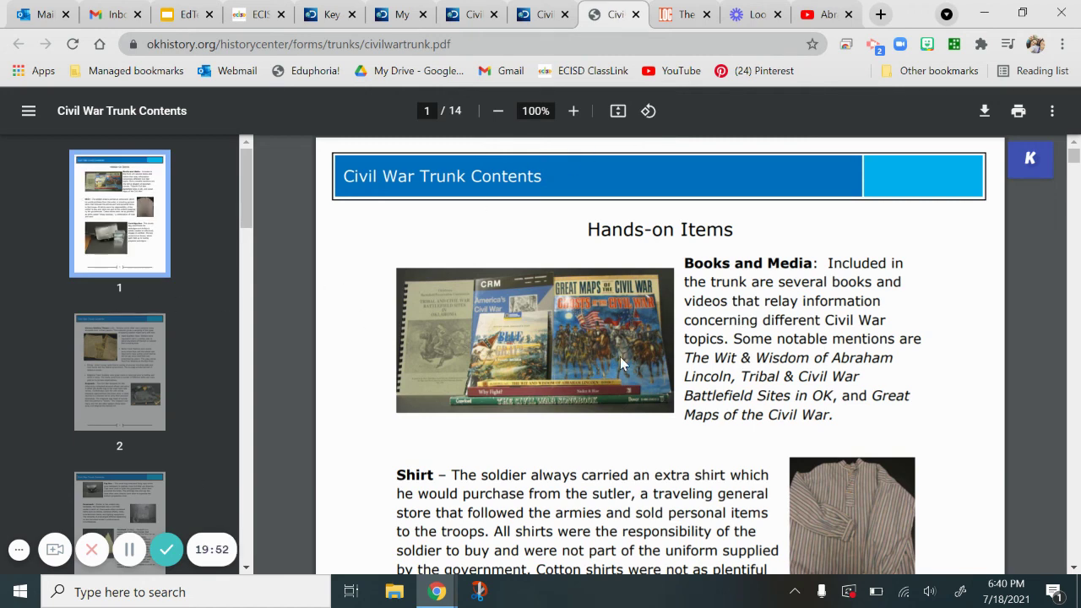
Step: Scroll the Civil War Trunk Contents PDF from the Cartridge Box down to page 6
scroll(584, 407, "down", 2)
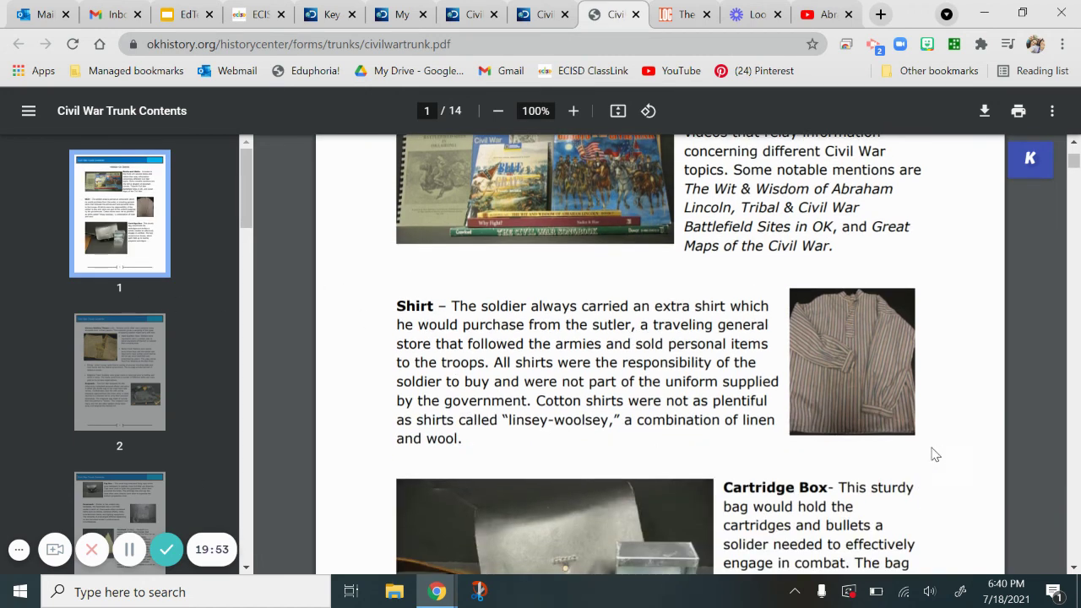
scroll(934, 454, "down", 2)
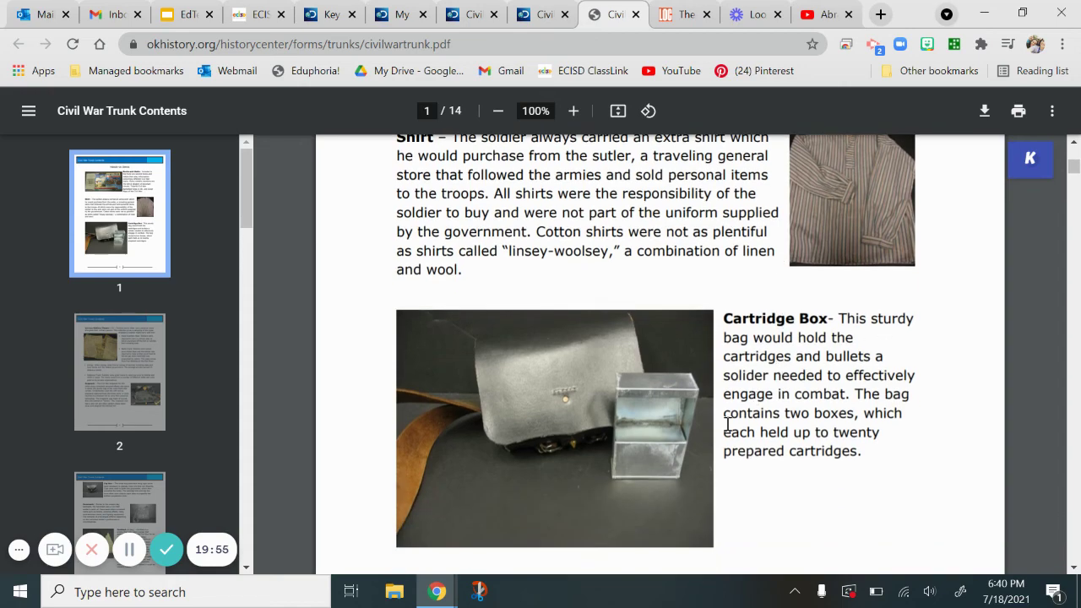
scroll(688, 430, "down", 4)
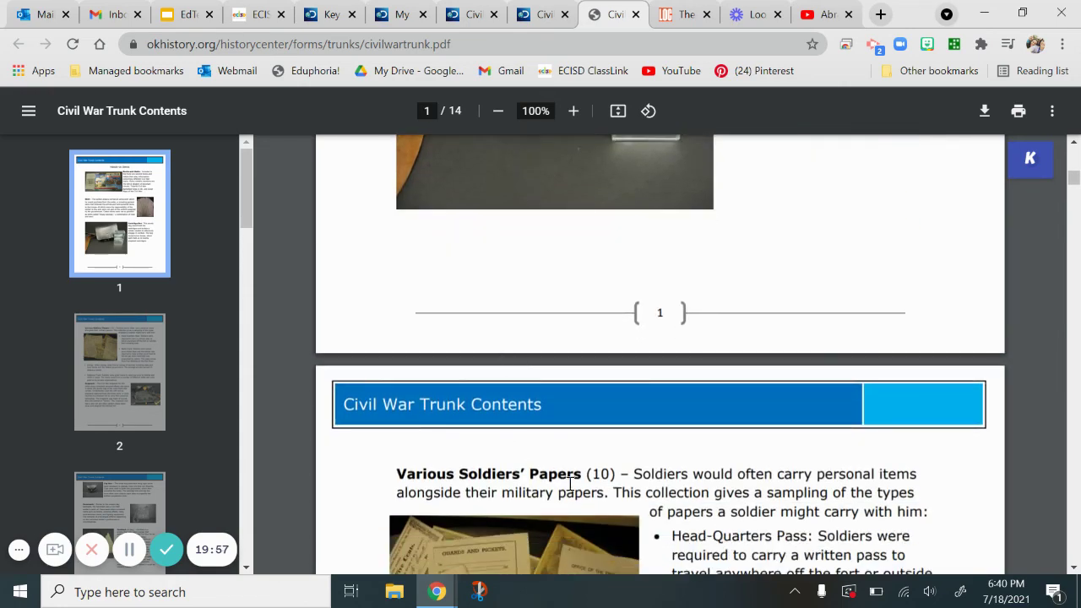
scroll(570, 483, "down", 7)
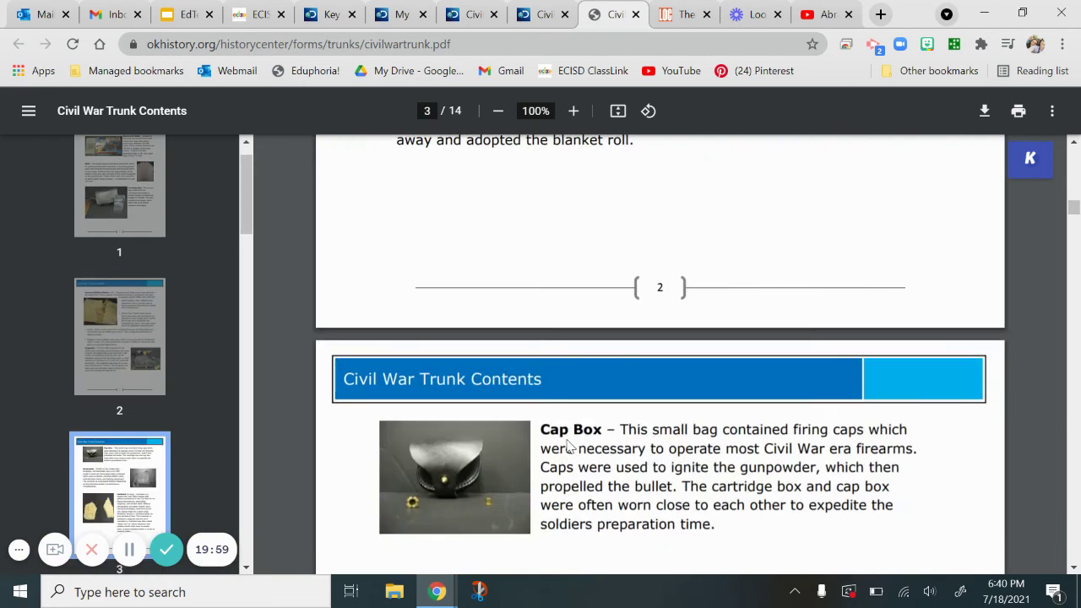
scroll(568, 445, "down", 3)
scroll(437, 288, "down", 10)
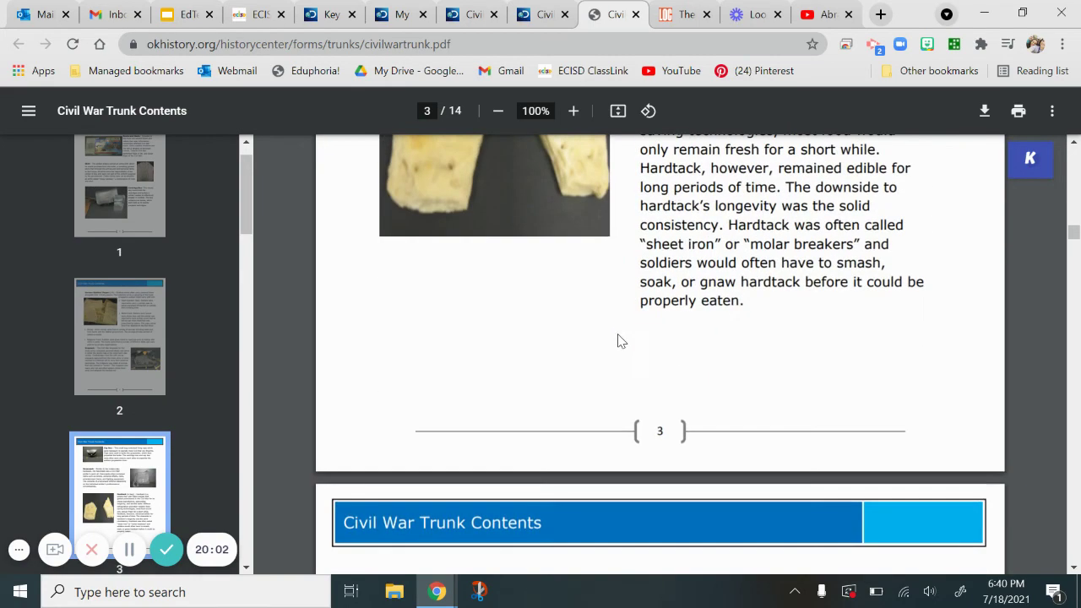
scroll(613, 549, "down", 12)
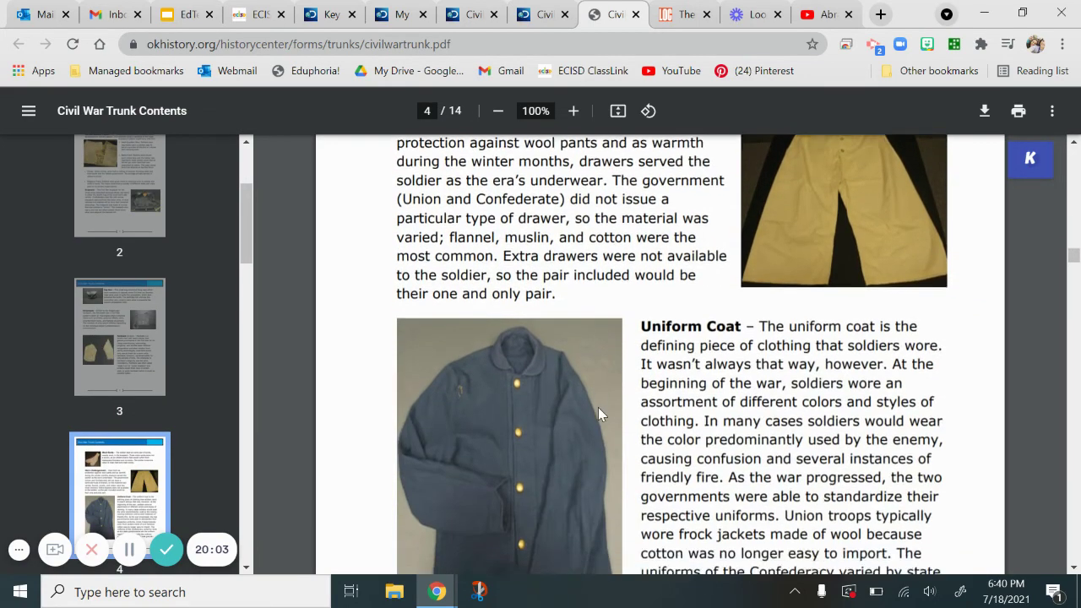
scroll(601, 409, "down", 10)
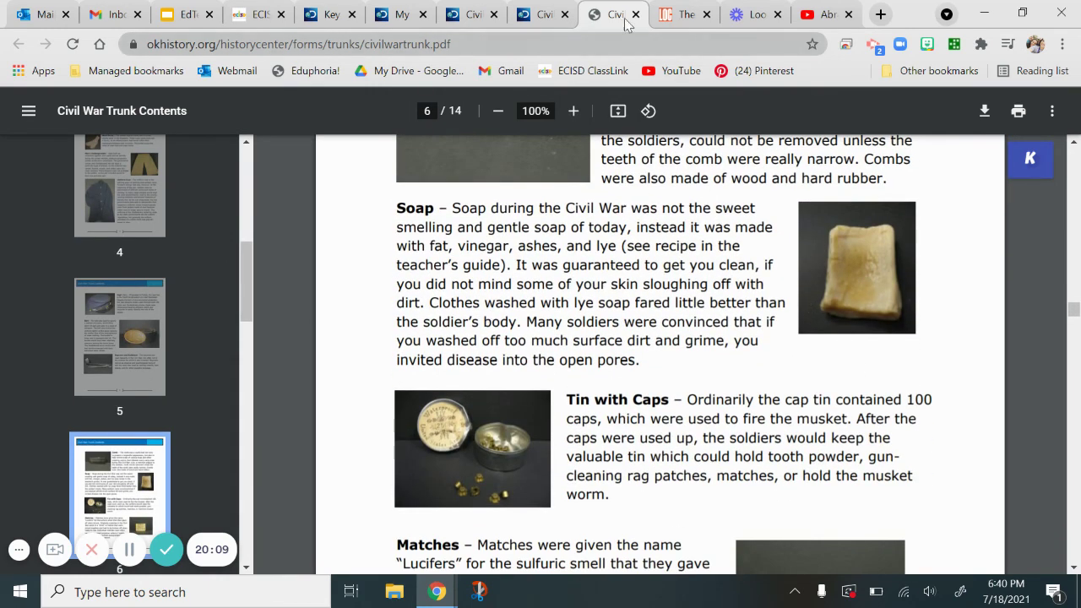
Step: Back on page 5 in student view, scroll the page and select the Soldiers on the Go link
left_click(529, 23)
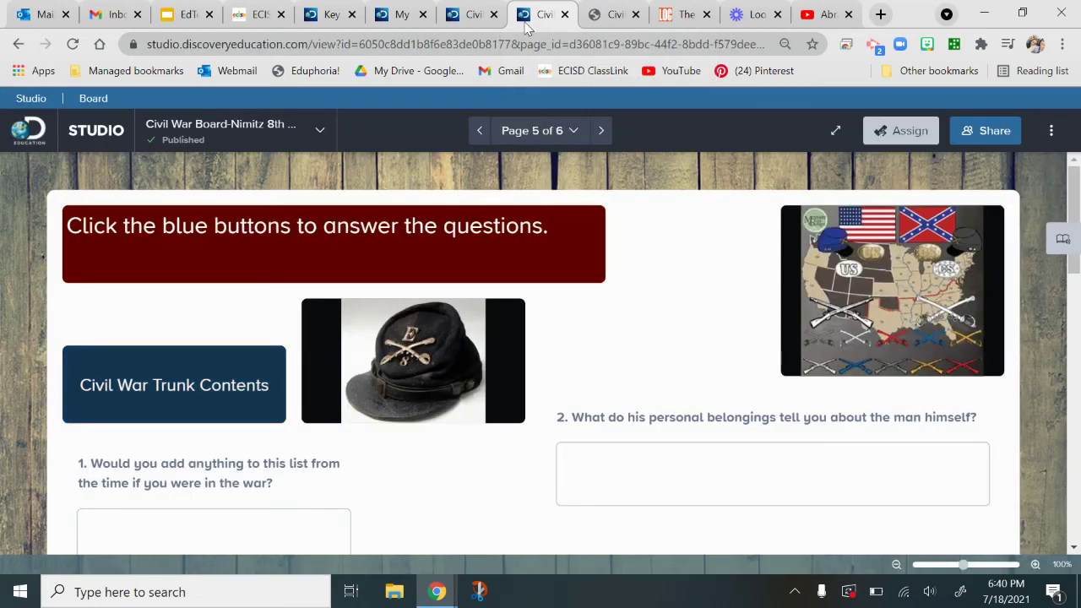
scroll(583, 418, "down", 1)
scroll(673, 437, "down", 7)
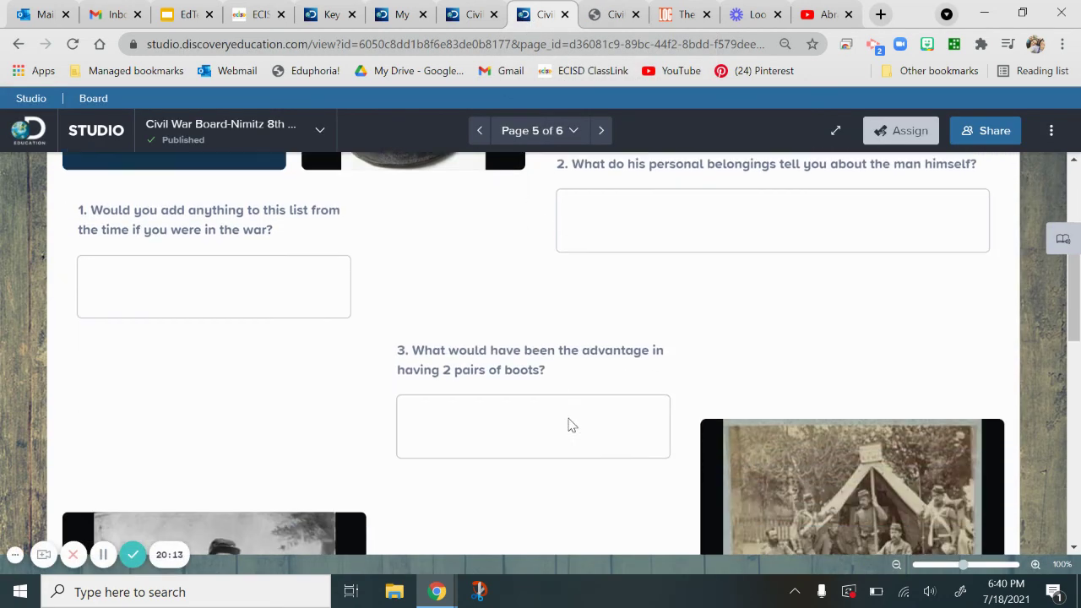
scroll(504, 326, "up", 1)
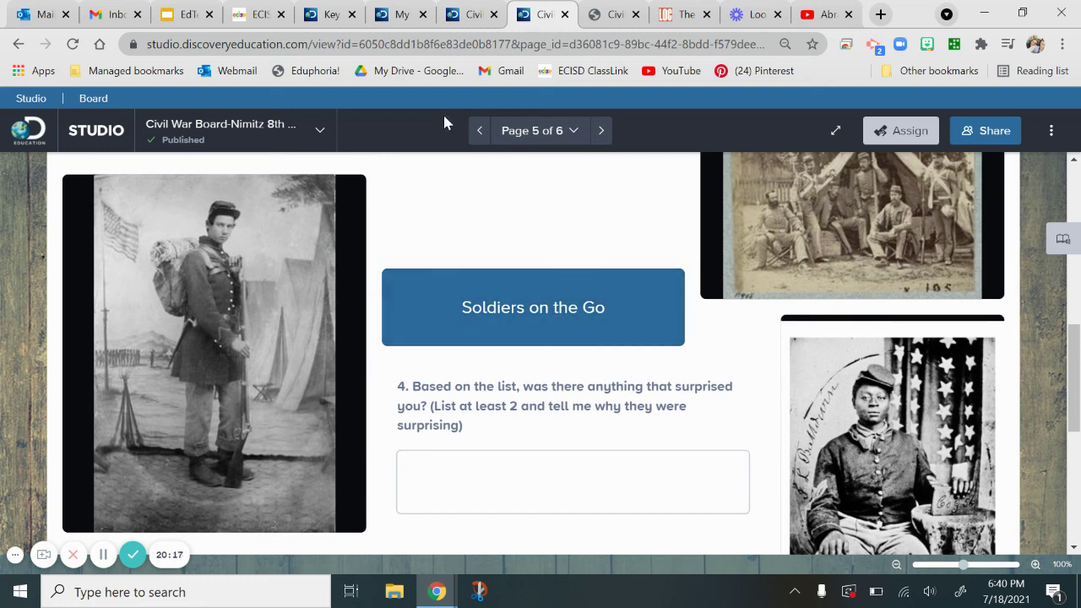
left_click(540, 135)
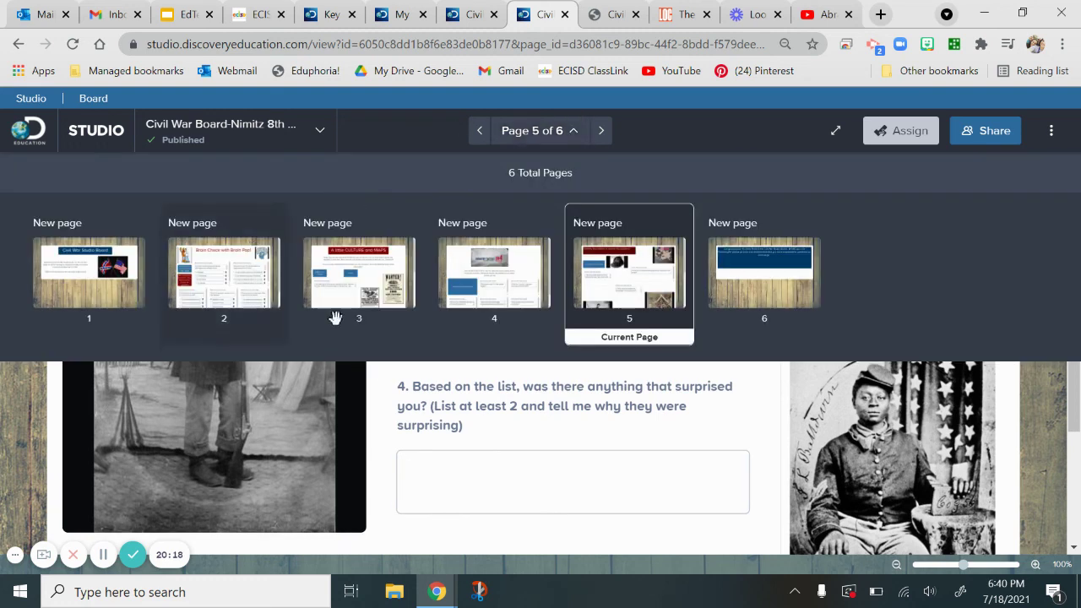
left_click(573, 130)
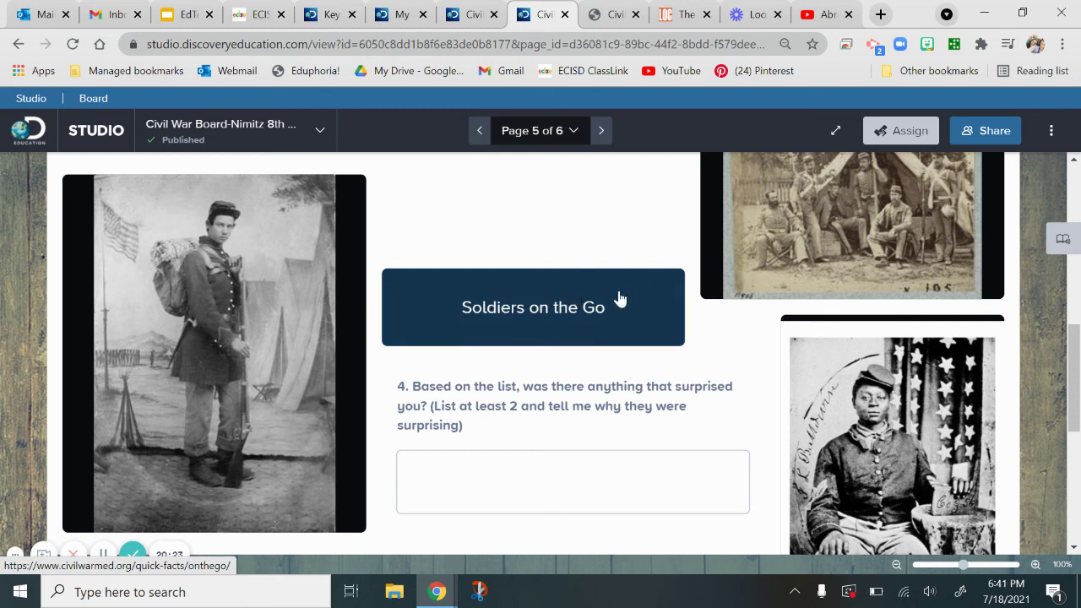
left_click(610, 328)
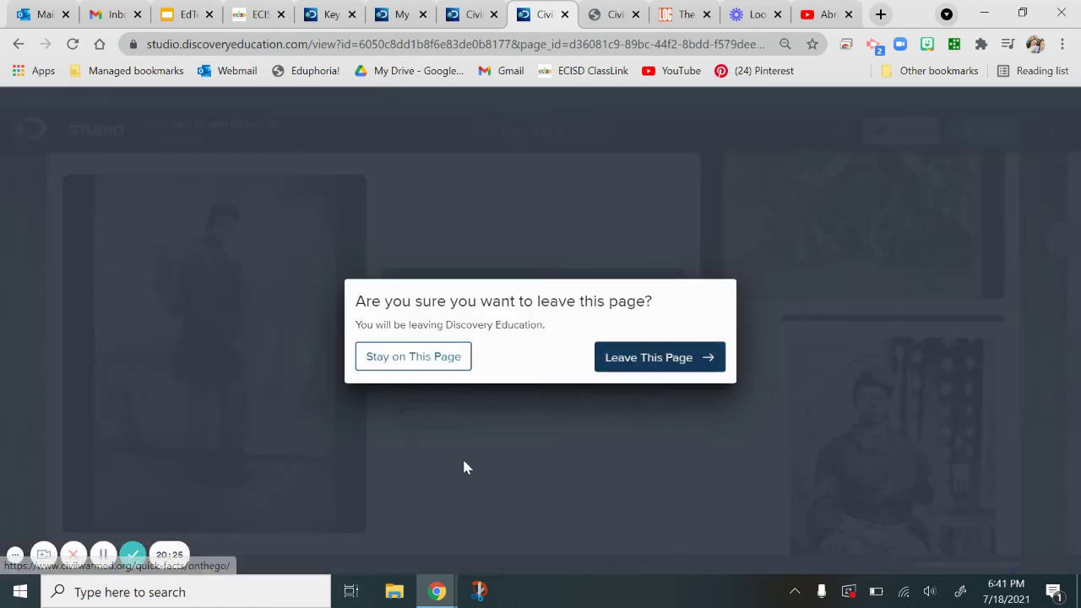
Step: Leave Studio for the museum's Soldiers On the Go page and scroll through it
left_click(636, 358)
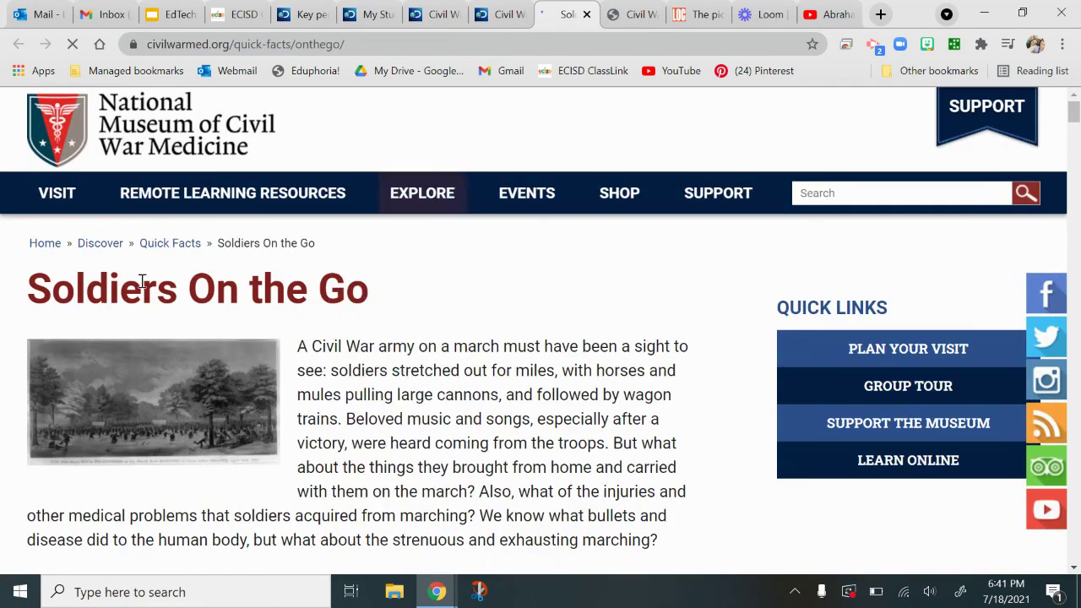
scroll(381, 380, "down", 2)
scroll(381, 384, "down", 6)
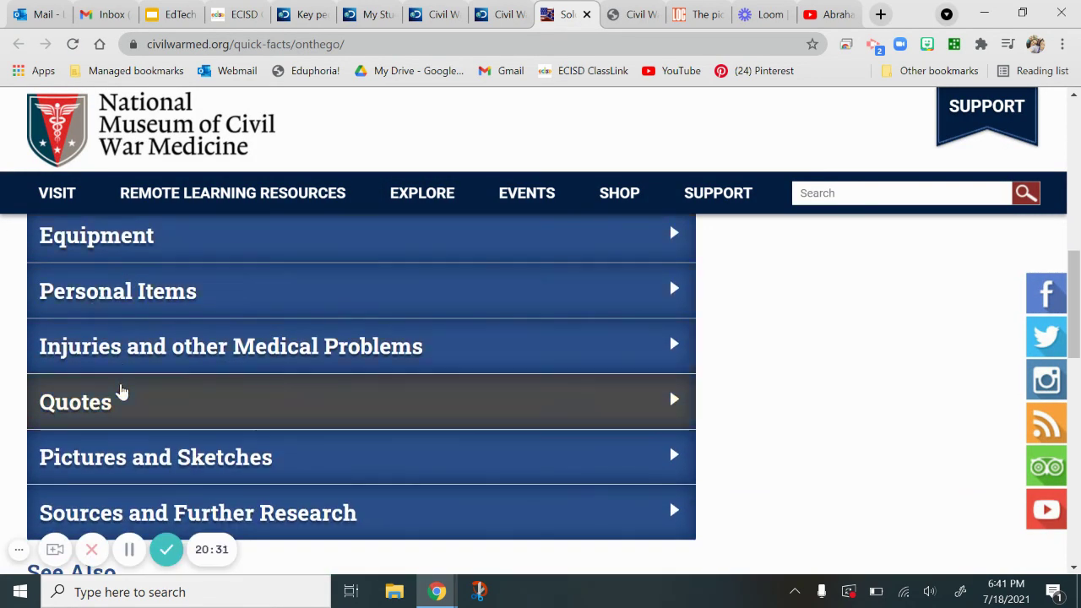
scroll(140, 437, "down", 2)
scroll(155, 445, "up", 2)
scroll(149, 453, "up", 1)
Step: Expand the Personal Items section and scroll through its list of soldiers' belongings
left_click(161, 383)
scroll(161, 427, "down", 5)
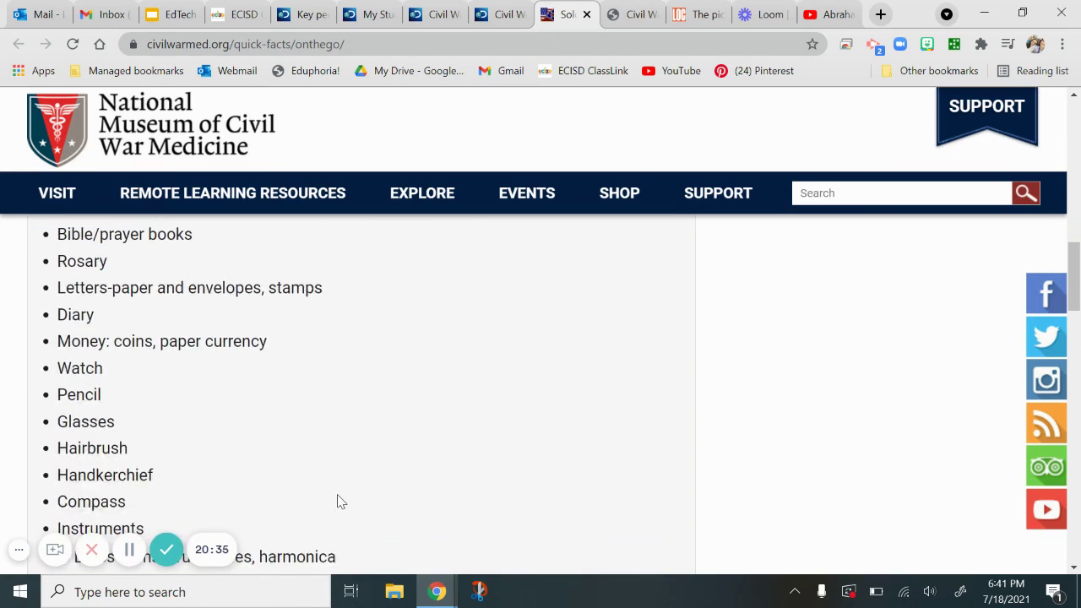
scroll(160, 412, "up", 1)
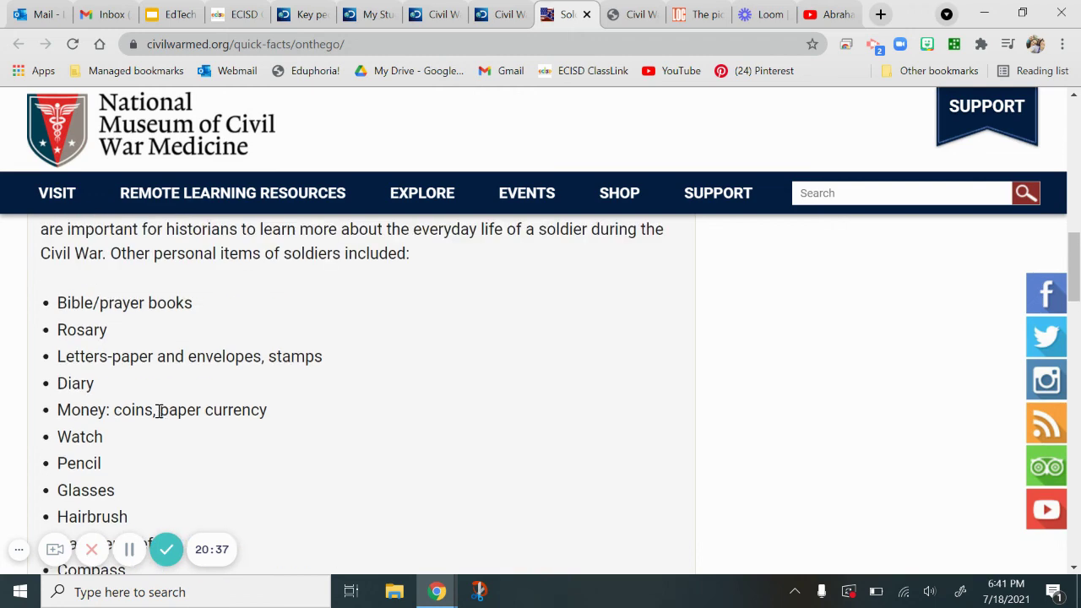
scroll(133, 356, "down", 3)
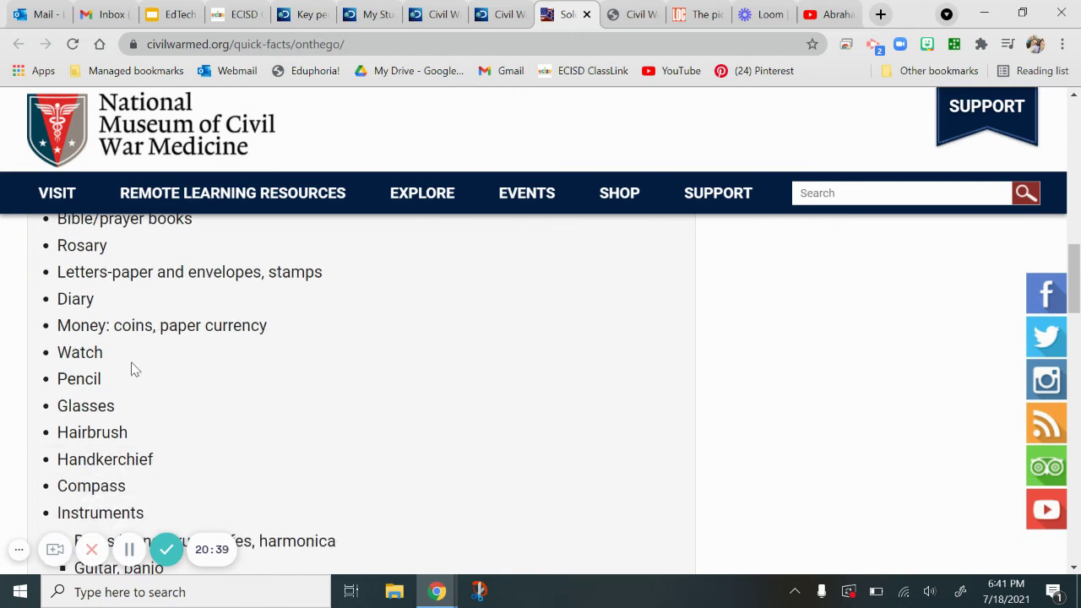
scroll(110, 414, "down", 1)
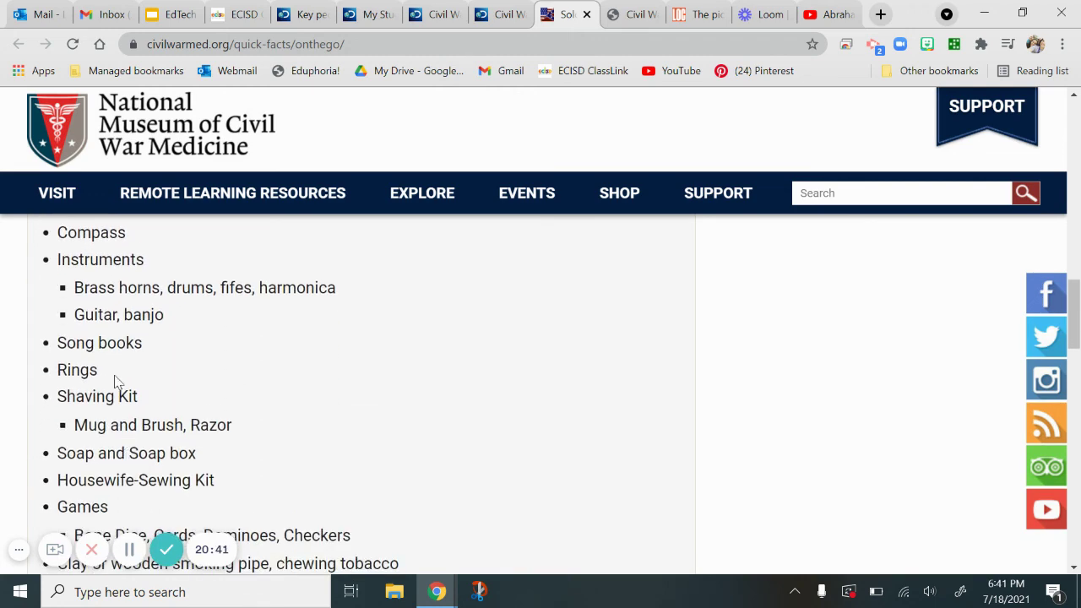
scroll(127, 413, "down", 2)
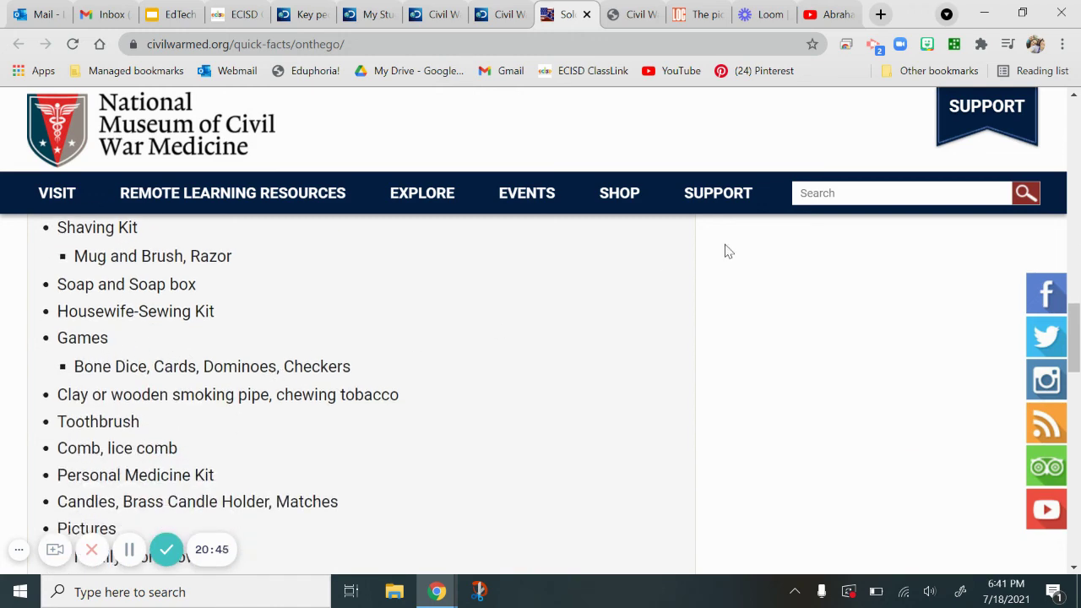
Step: Return to the Civil War board preview and look over questions 5–6
left_click(490, 16)
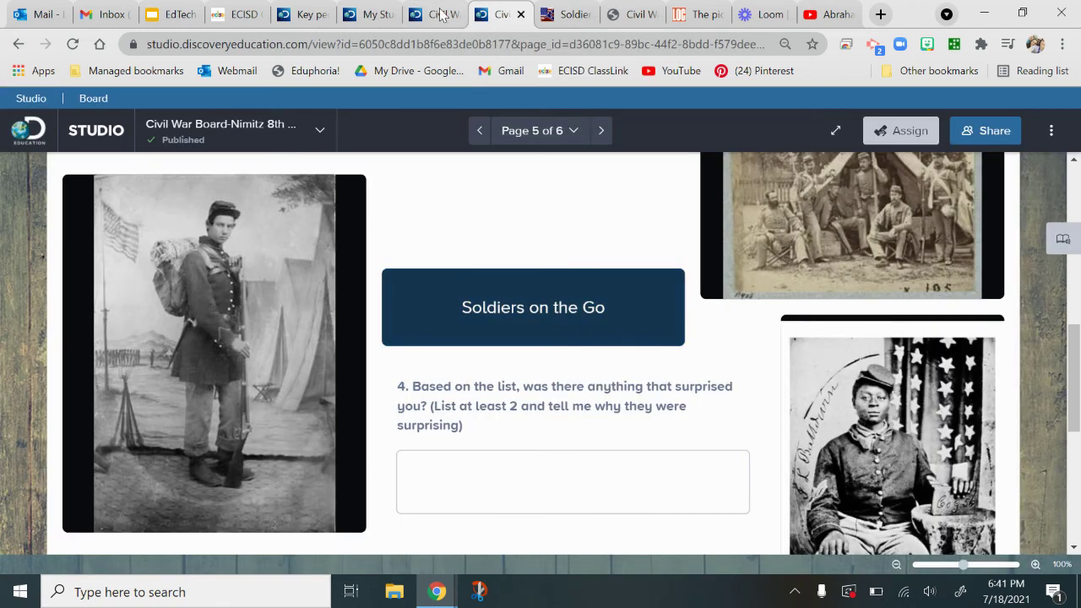
scroll(574, 468, "down", 3)
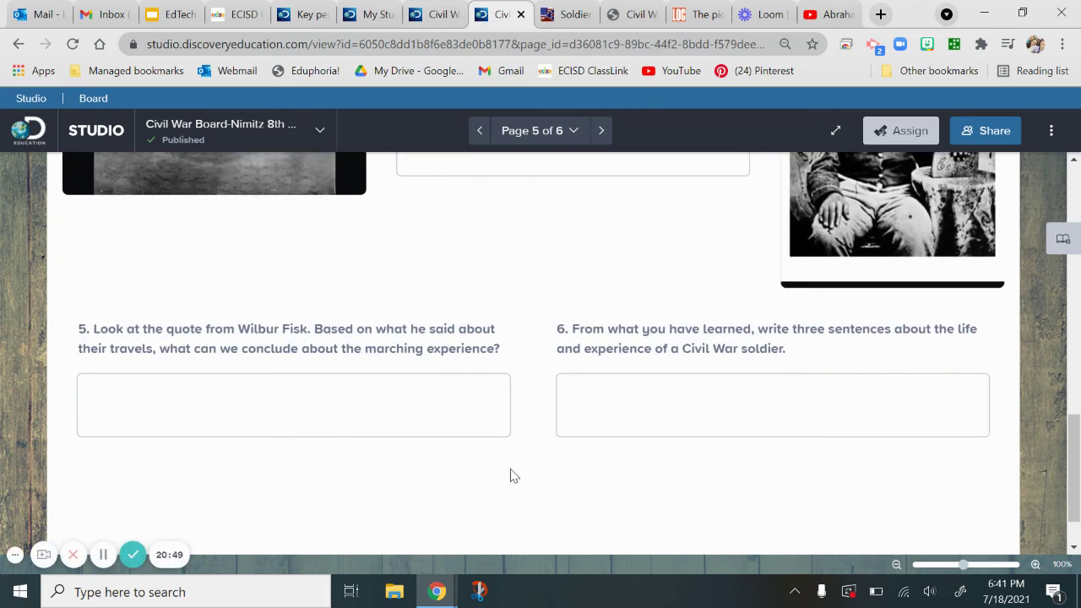
scroll(519, 399, "up", 10)
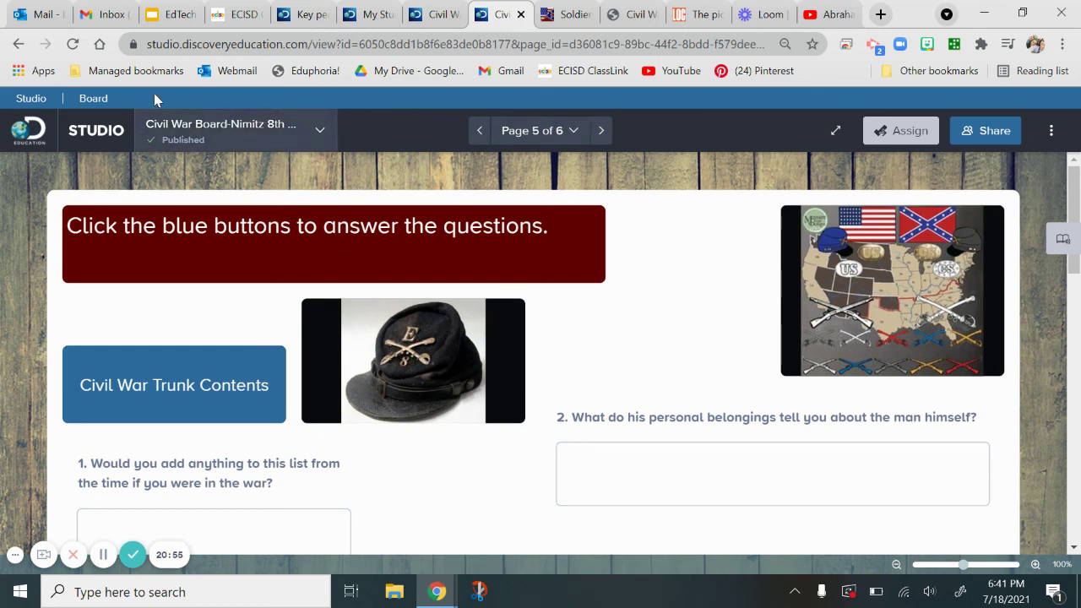
Step: Go to the editable Civil War Board draft, close the info panel, and reach page 3, 'A little CULTURE and MAPS.'
left_click(433, 15)
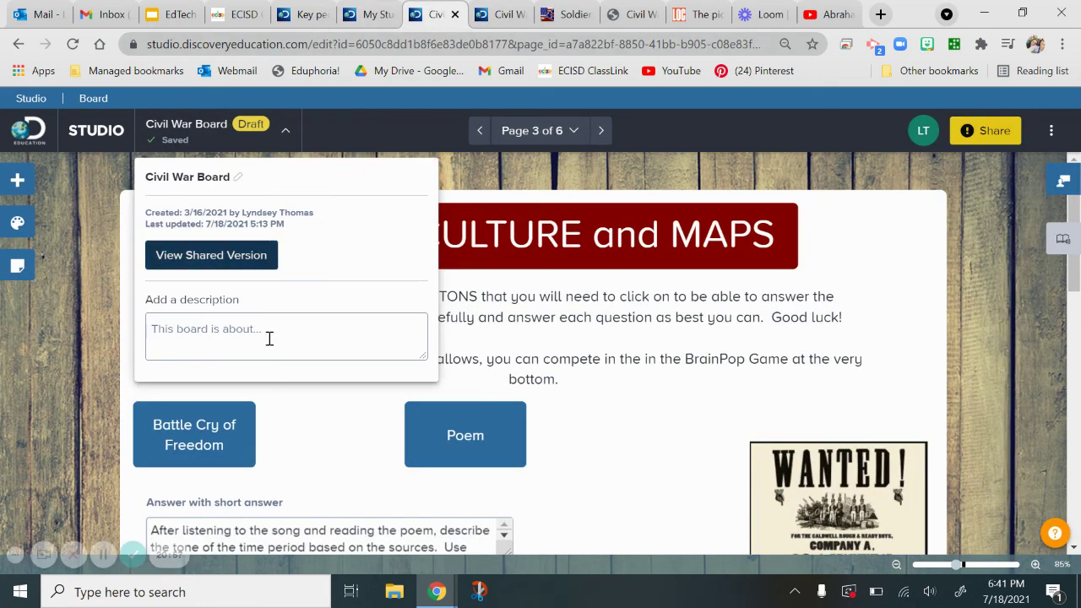
left_click(72, 322)
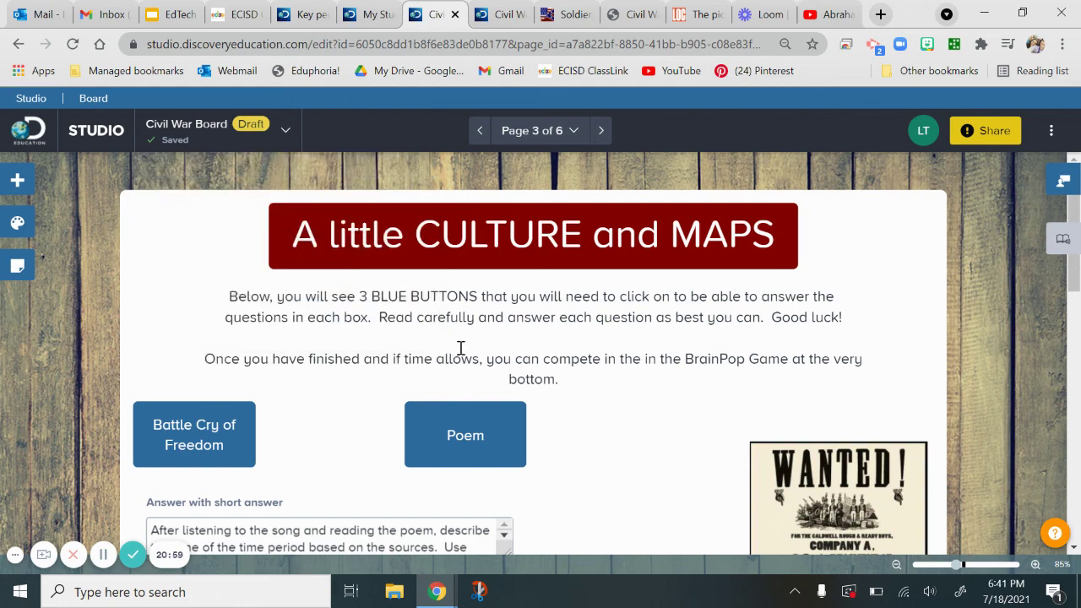
scroll(686, 470, "down", 2)
scroll(685, 470, "down", 3)
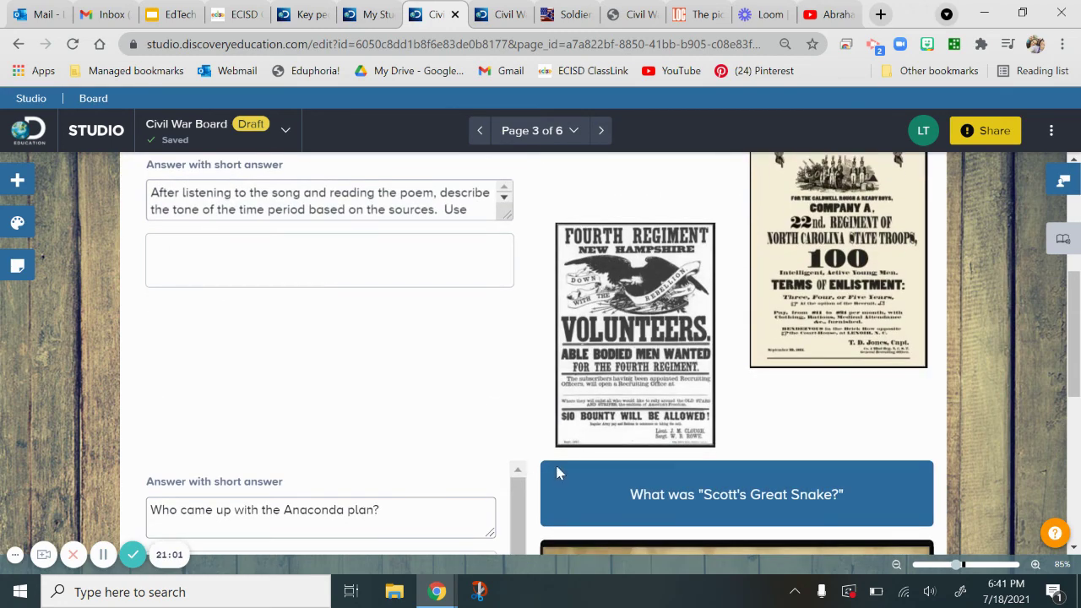
scroll(557, 471, "down", 1)
scroll(545, 446, "down", 4)
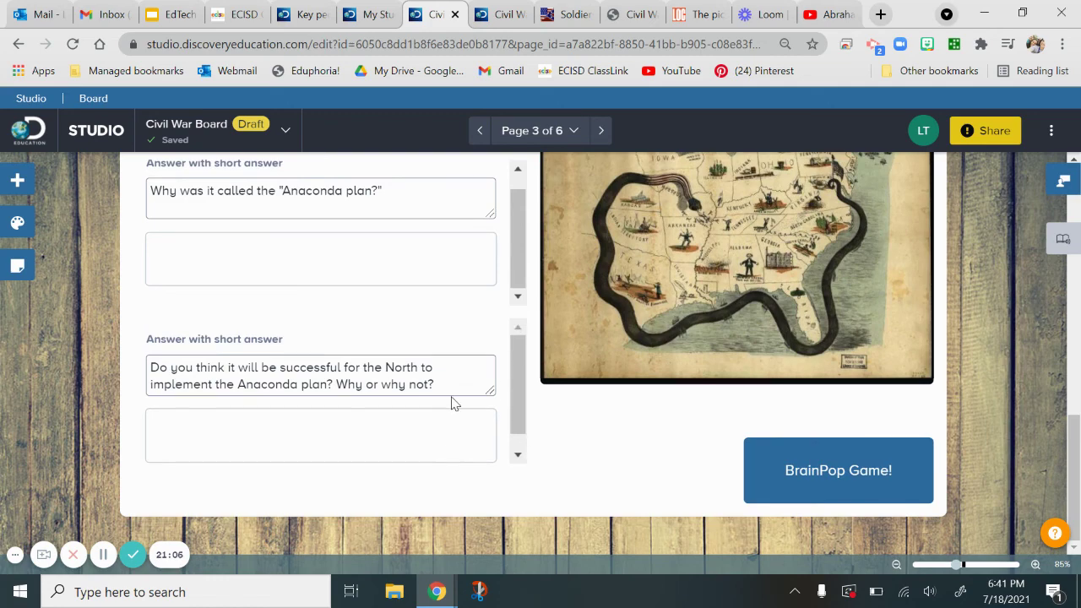
scroll(454, 403, "up", 10)
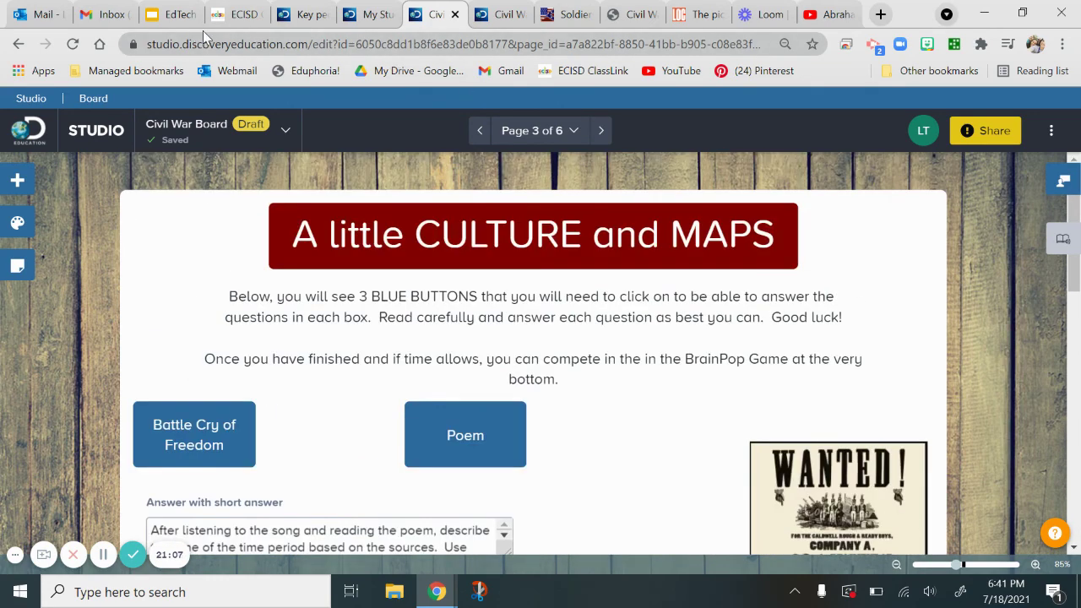
Step: Bring up the EdTech Summit deck in Google Slides, showing slide 4, 'So, let's get started!'
left_click(230, 10)
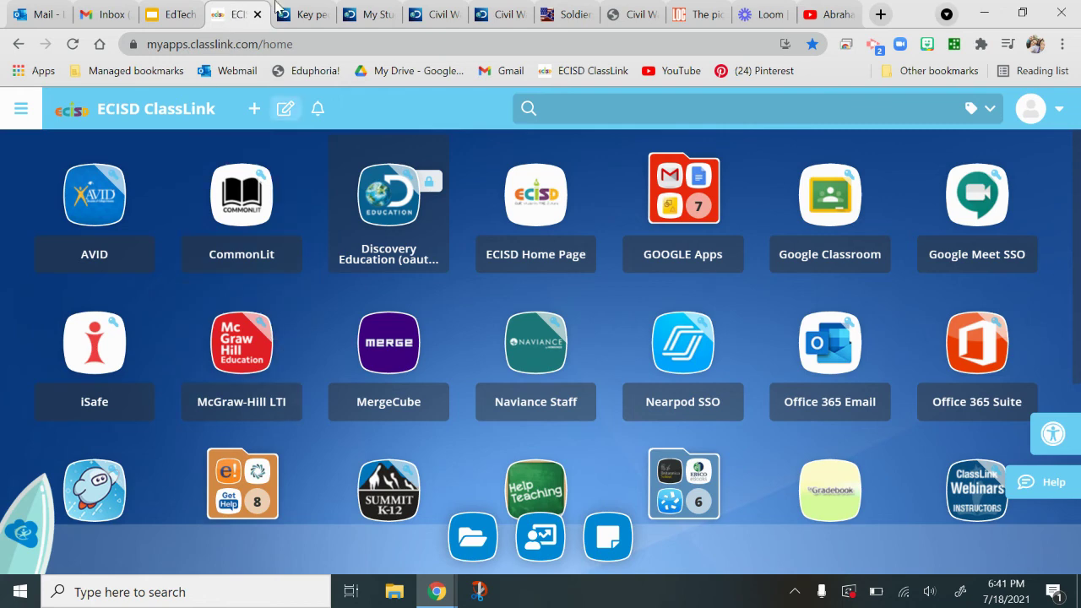
left_click(173, 14)
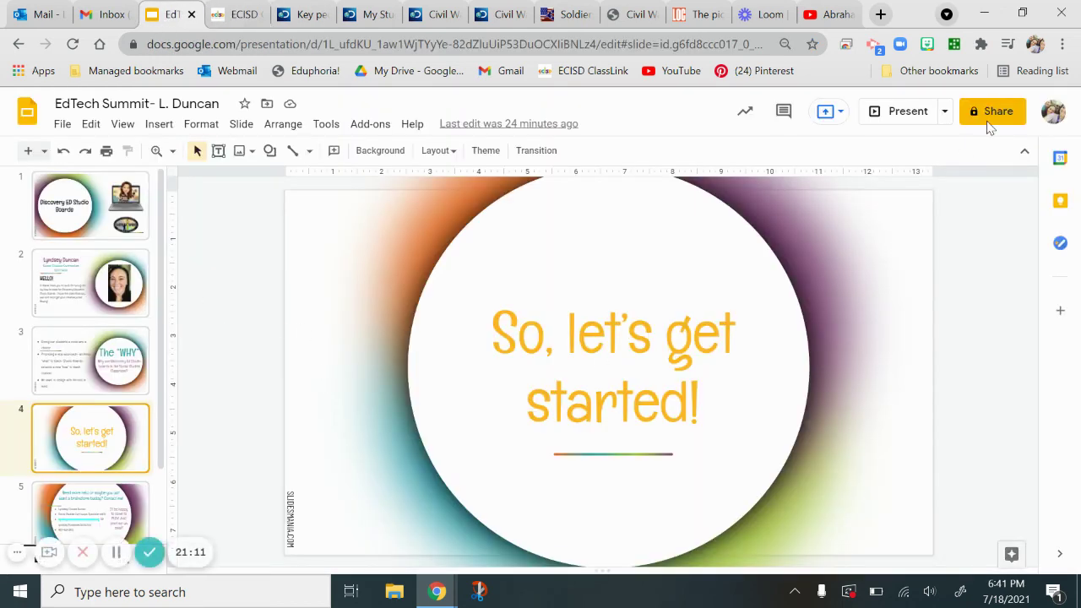